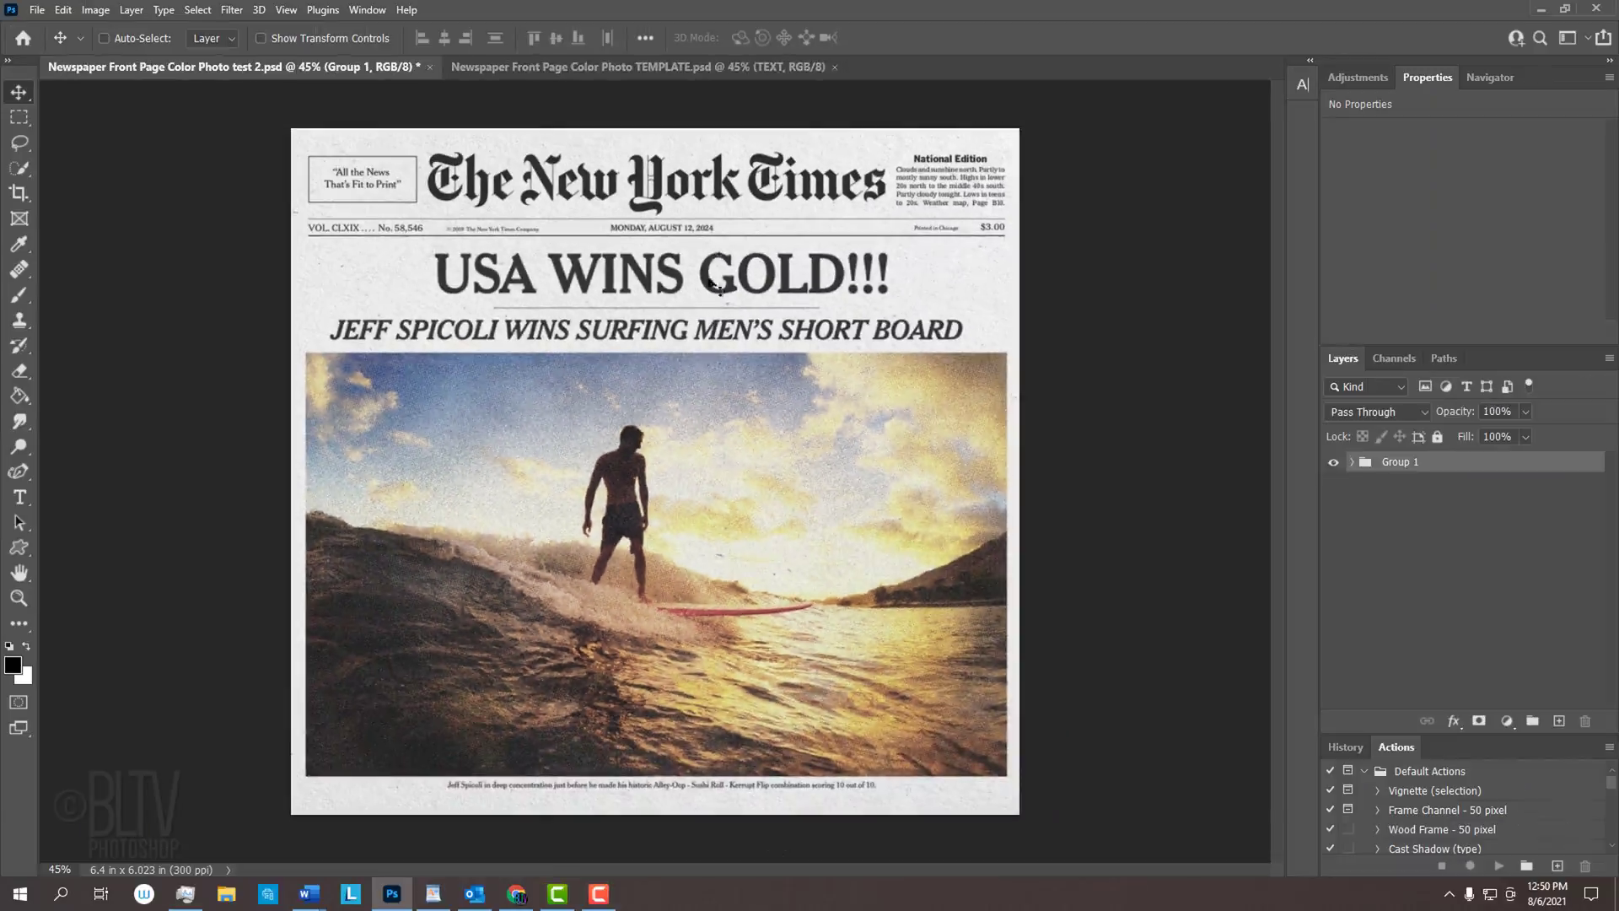
- Switch to the Newspaper Front Page Color Photo TEMPLATE document
click(681, 69)
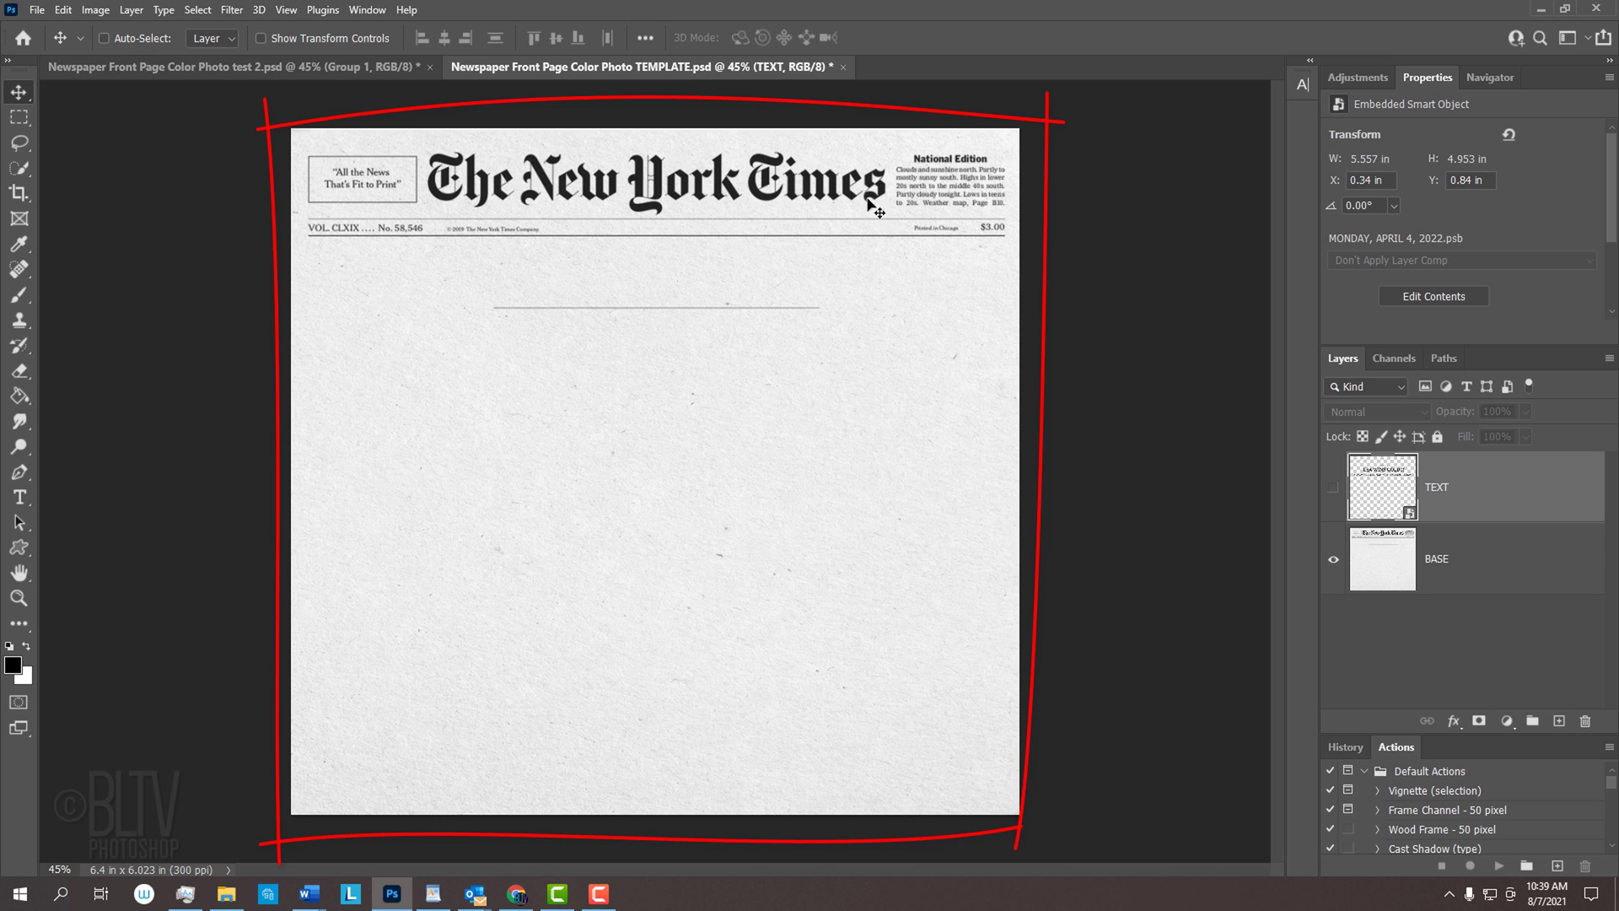
- Turn on the TEXT layer and preview the Alpha 1 channel, then return to RGB and Layers
click(1332, 488)
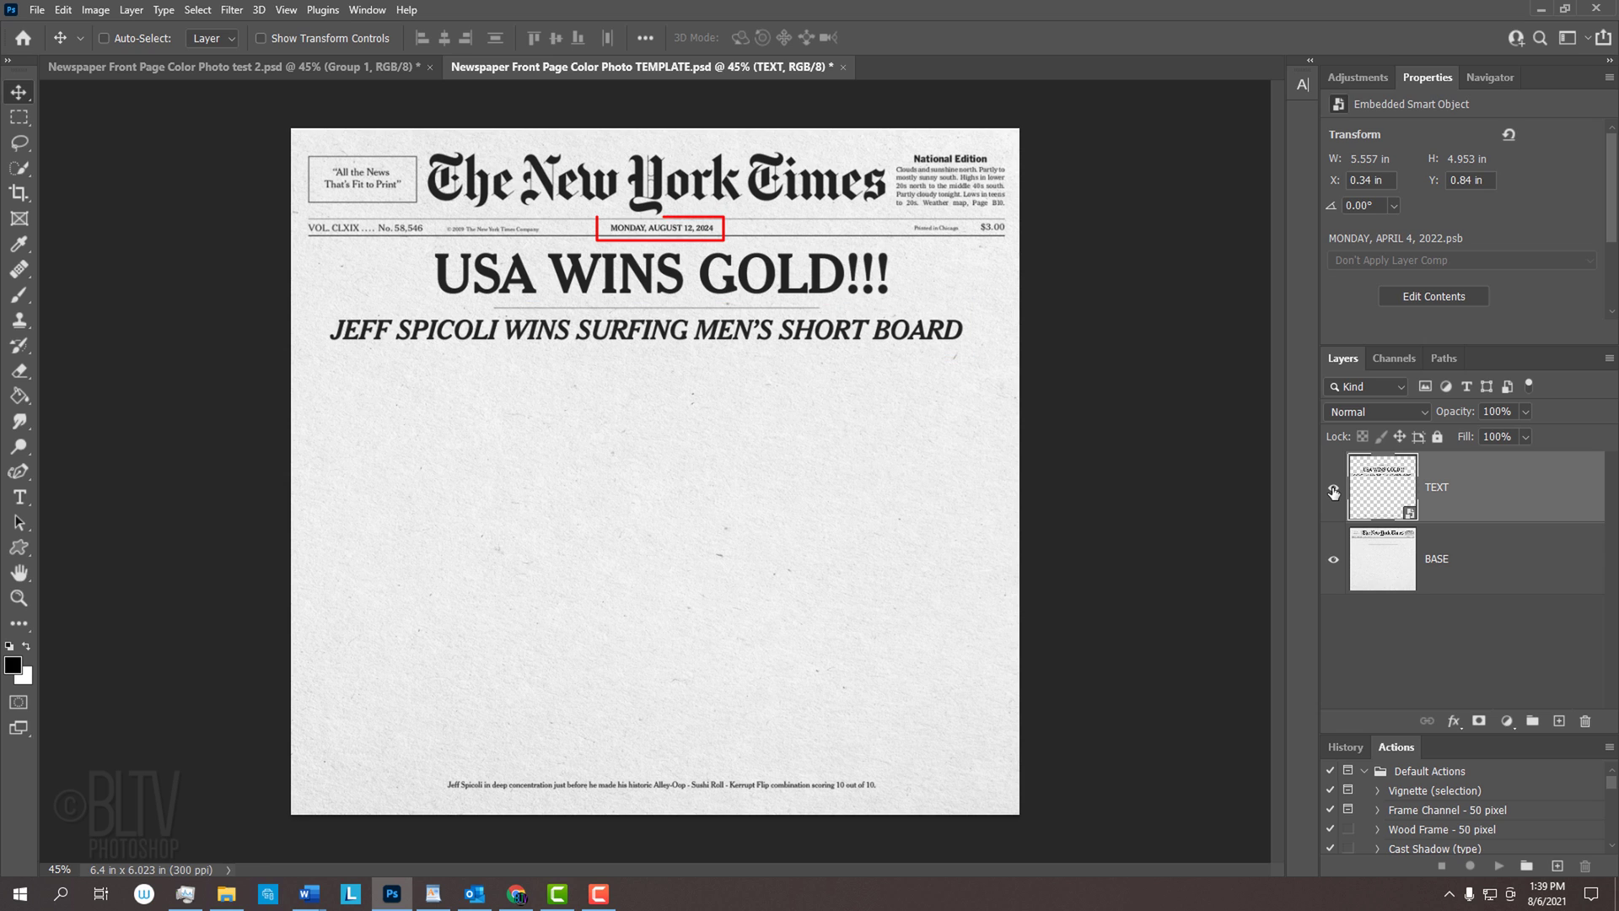
click(1392, 359)
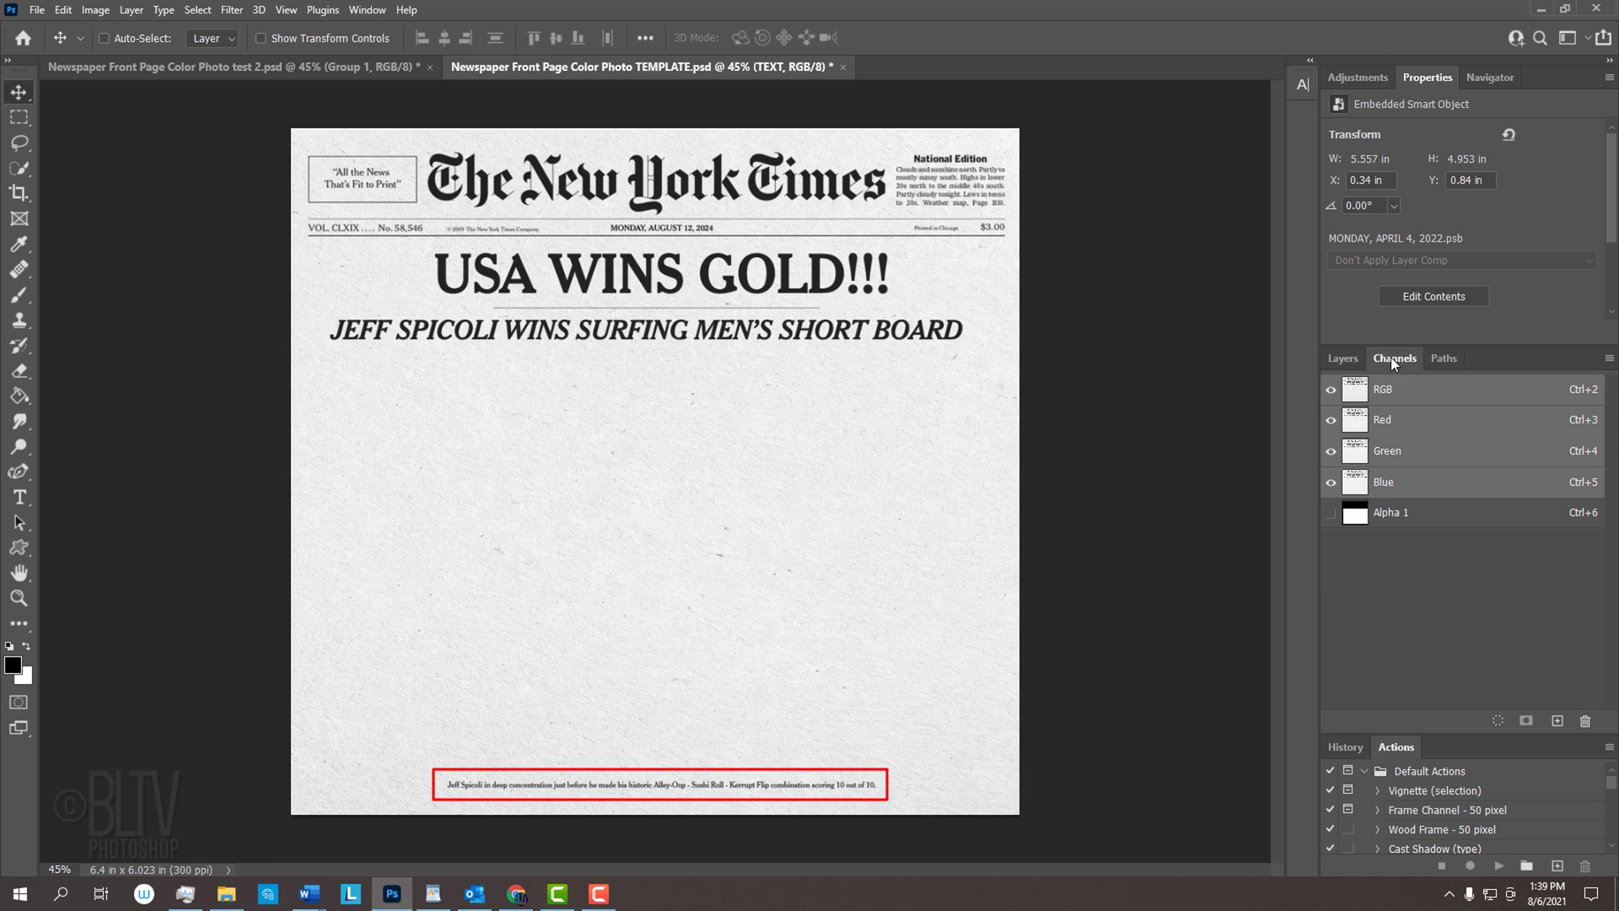
click(1353, 516)
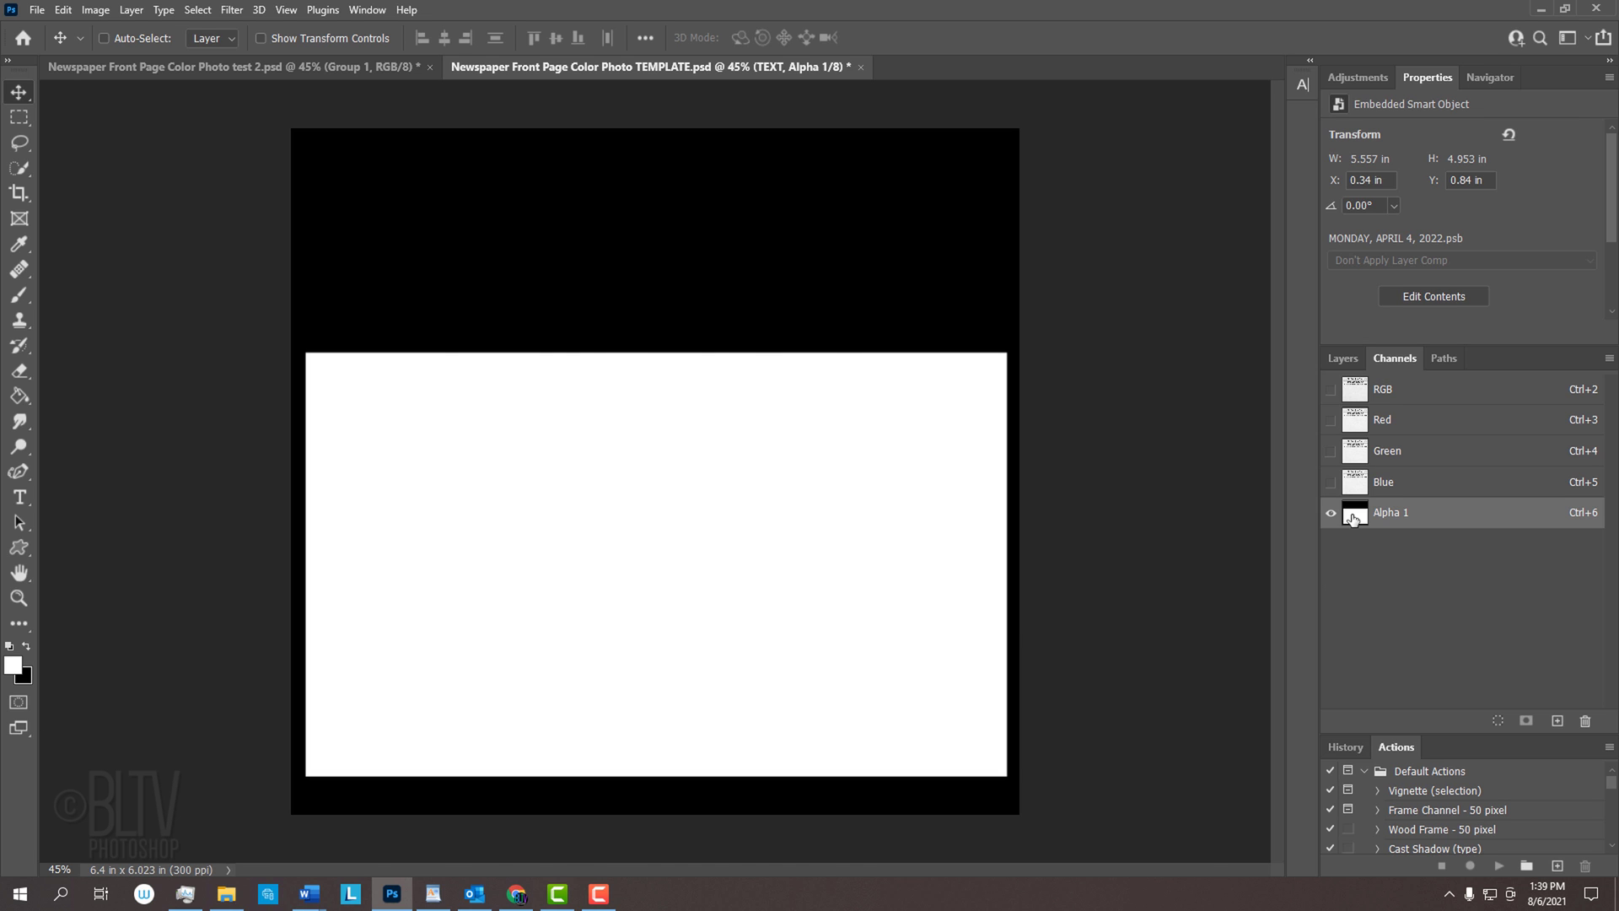
click(1347, 400)
click(1341, 359)
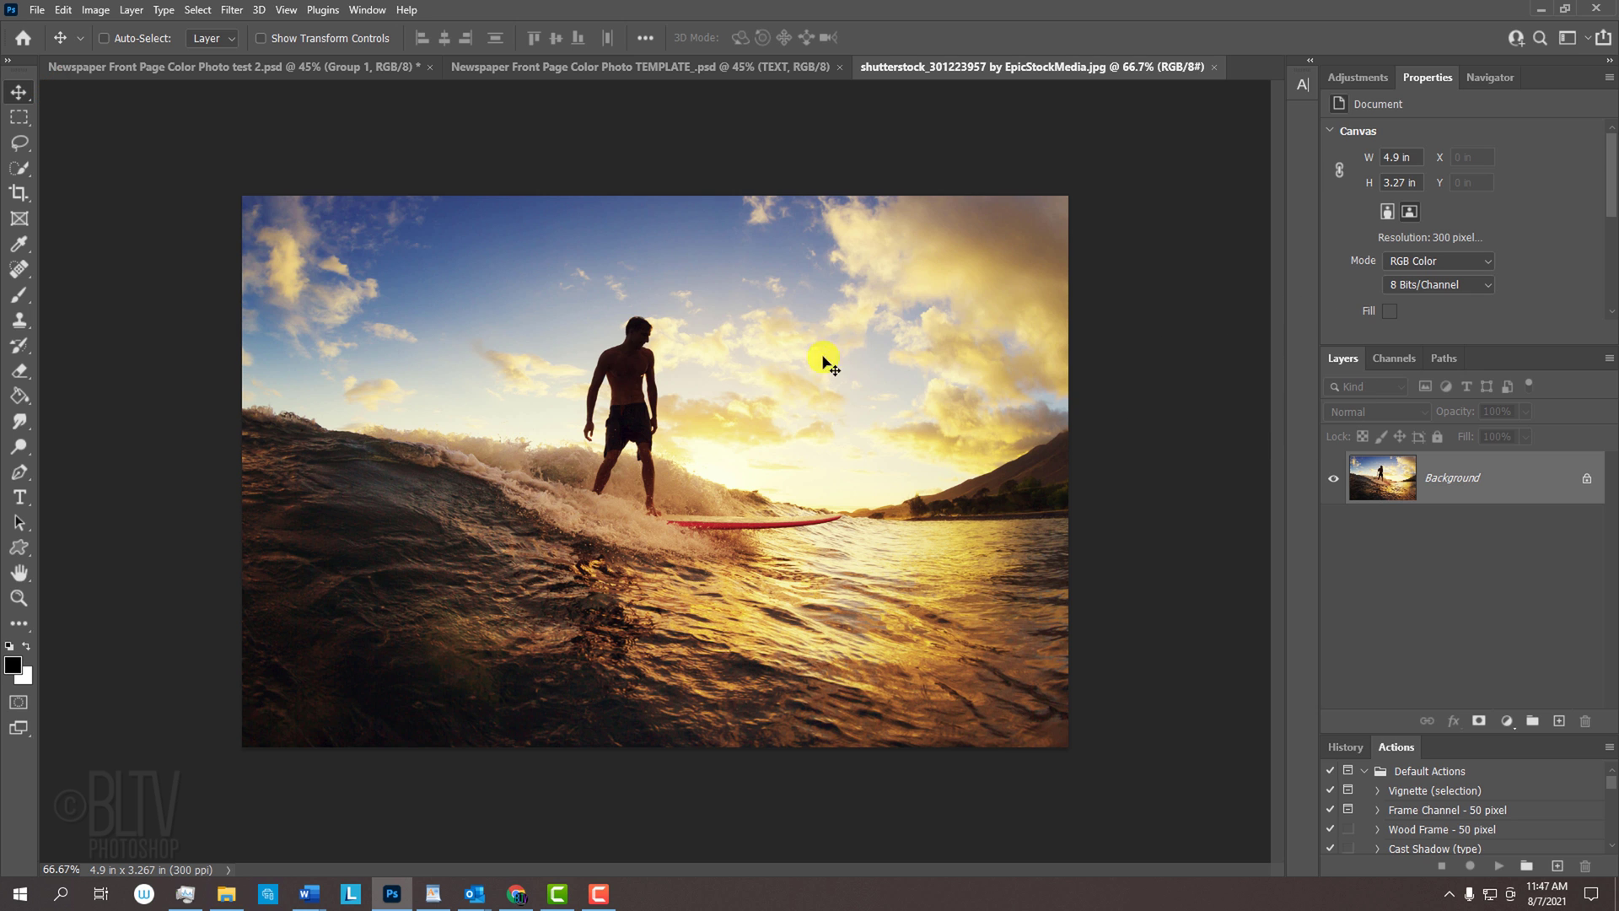
- Drag the surfing photo onto the template canvas with the Move tool, creating Layer 1
key(v)
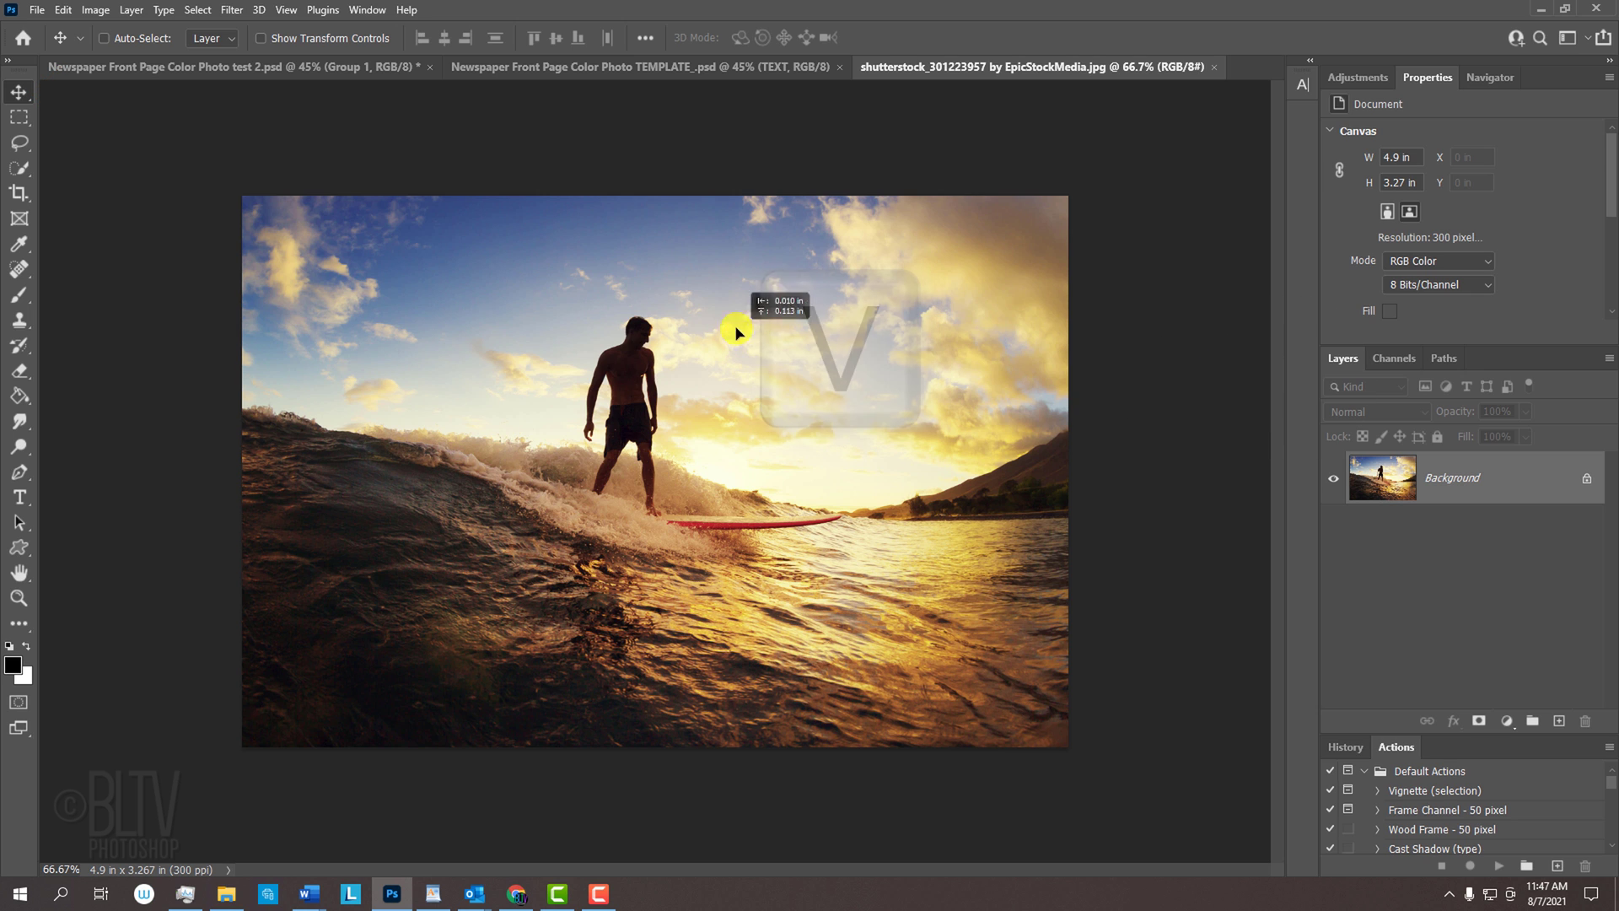
click(638, 66)
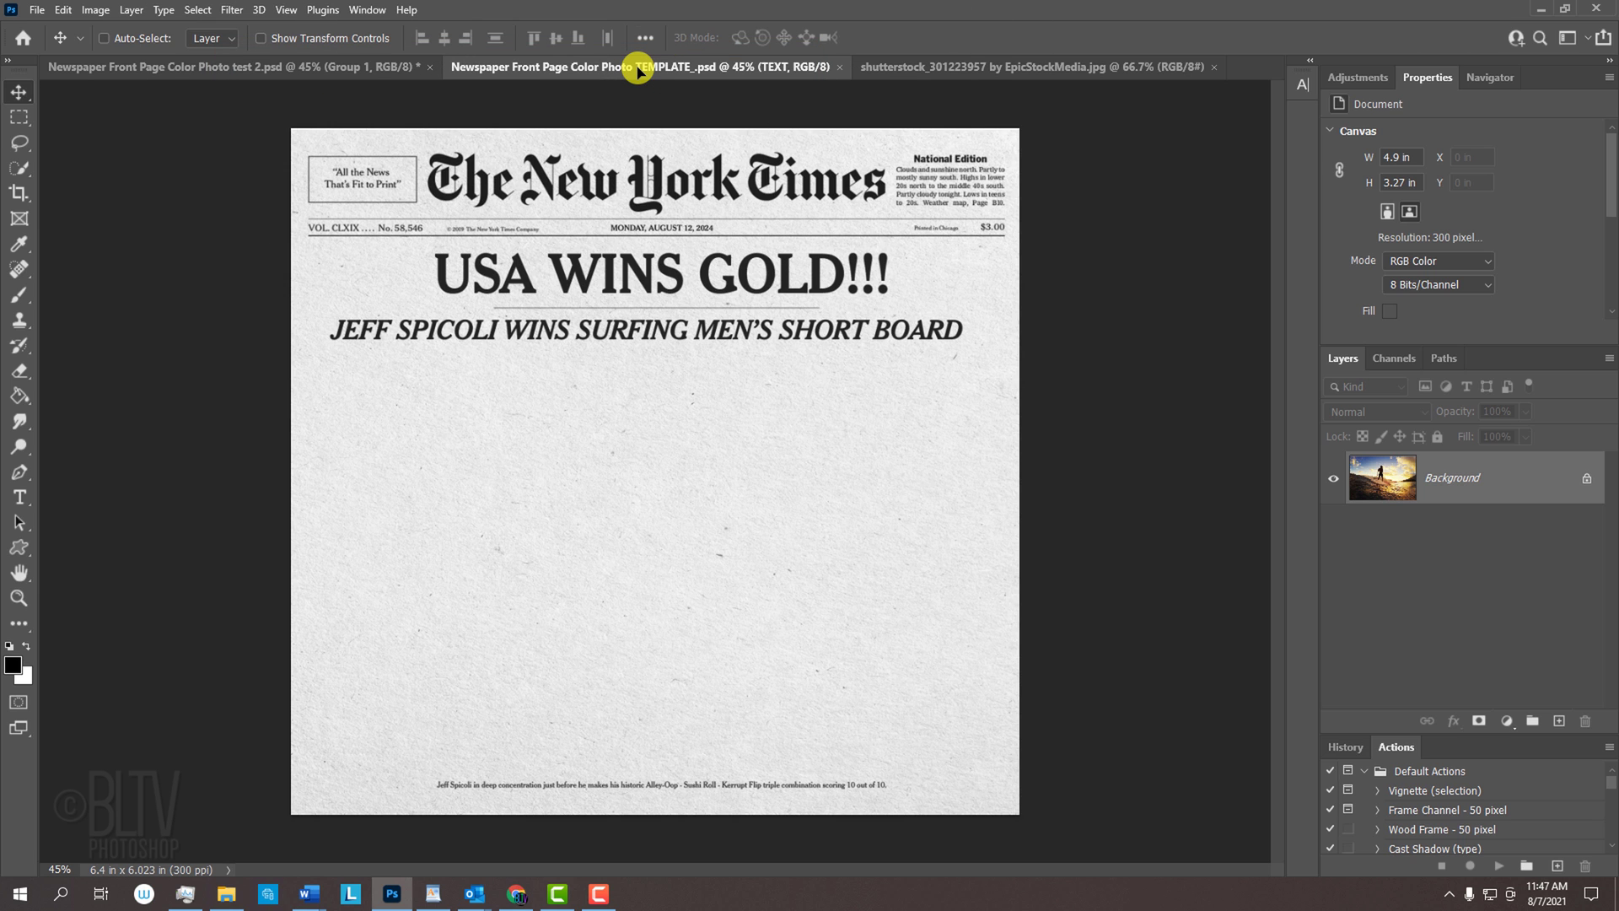
drag(638, 66, 625, 541)
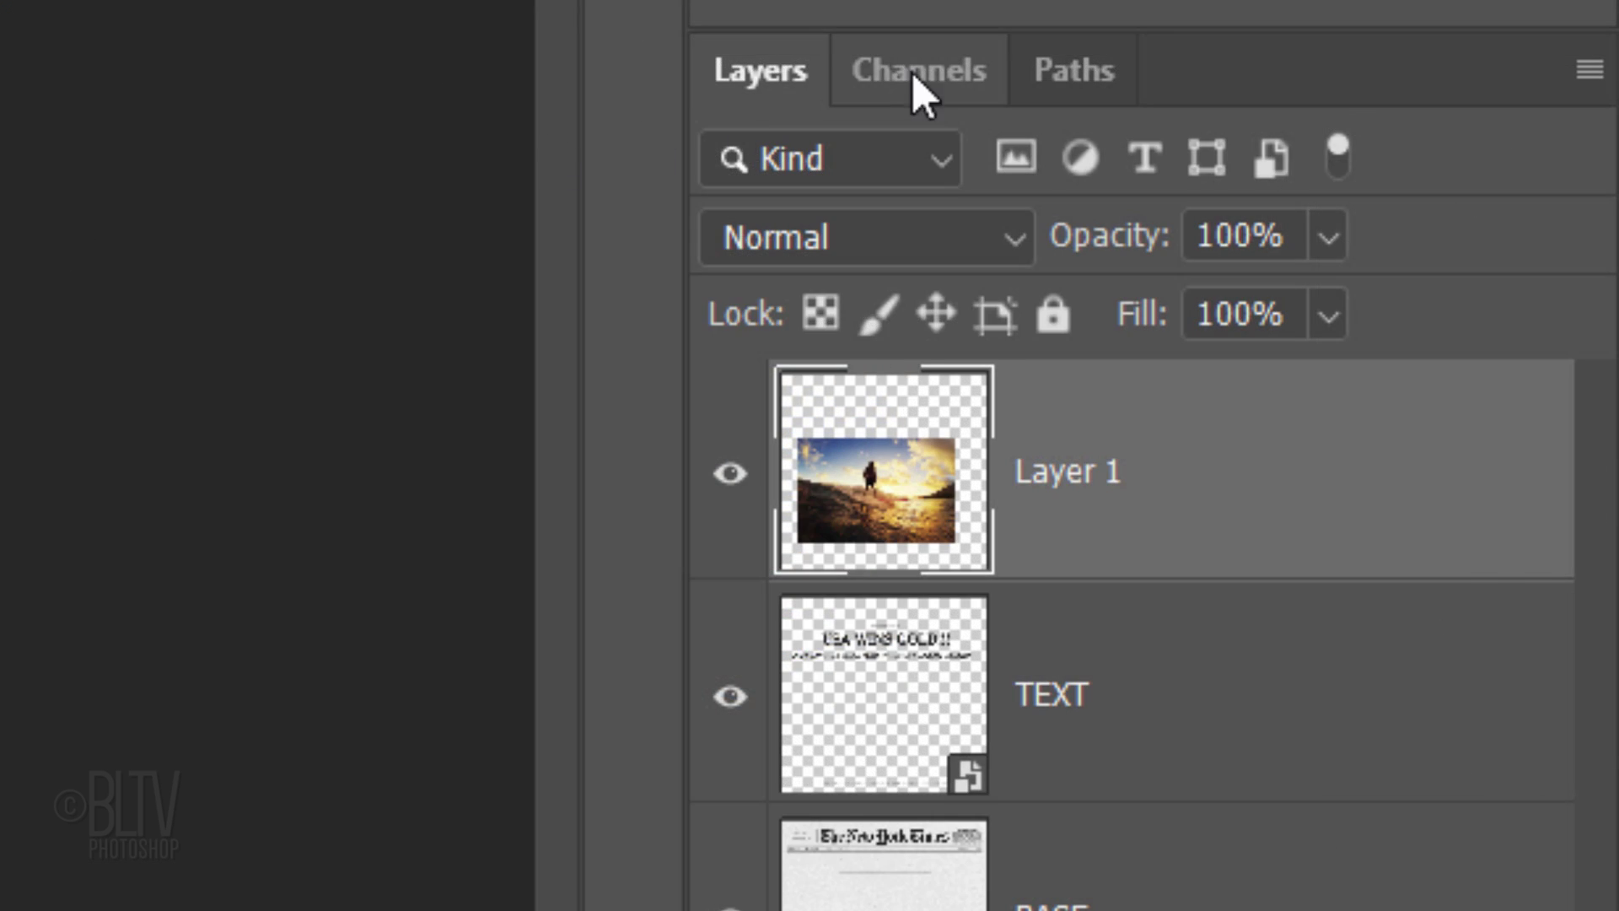
click(1392, 362)
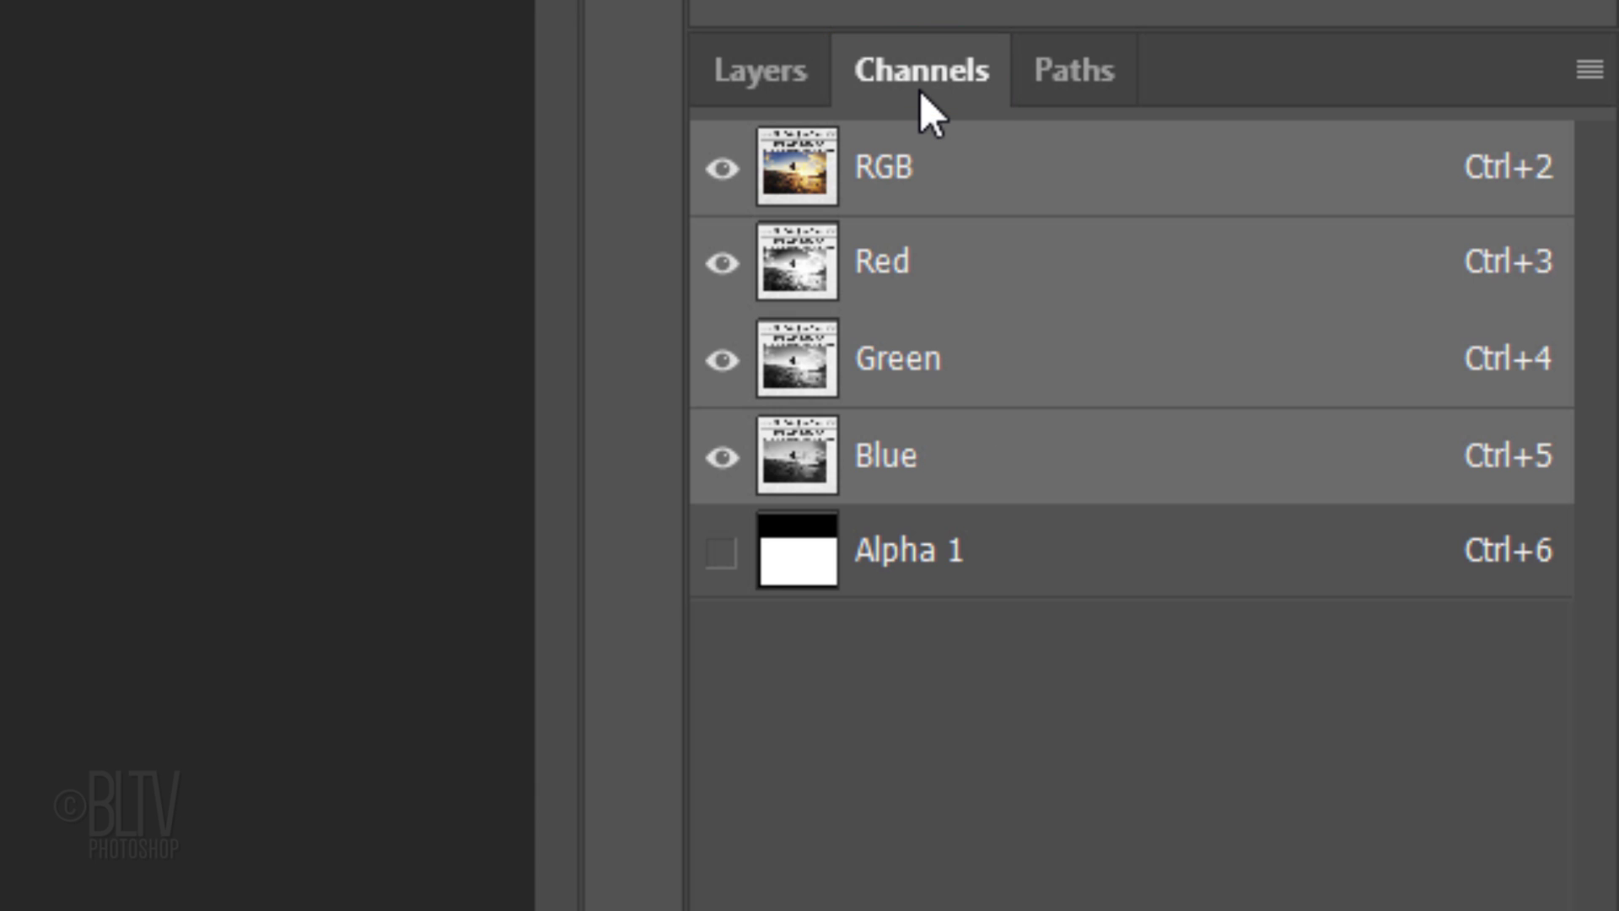
- Load Alpha 1 as a selection and give Layer 1 an unlinked layer mask, targeting the photo
ctrl+click(797, 570)
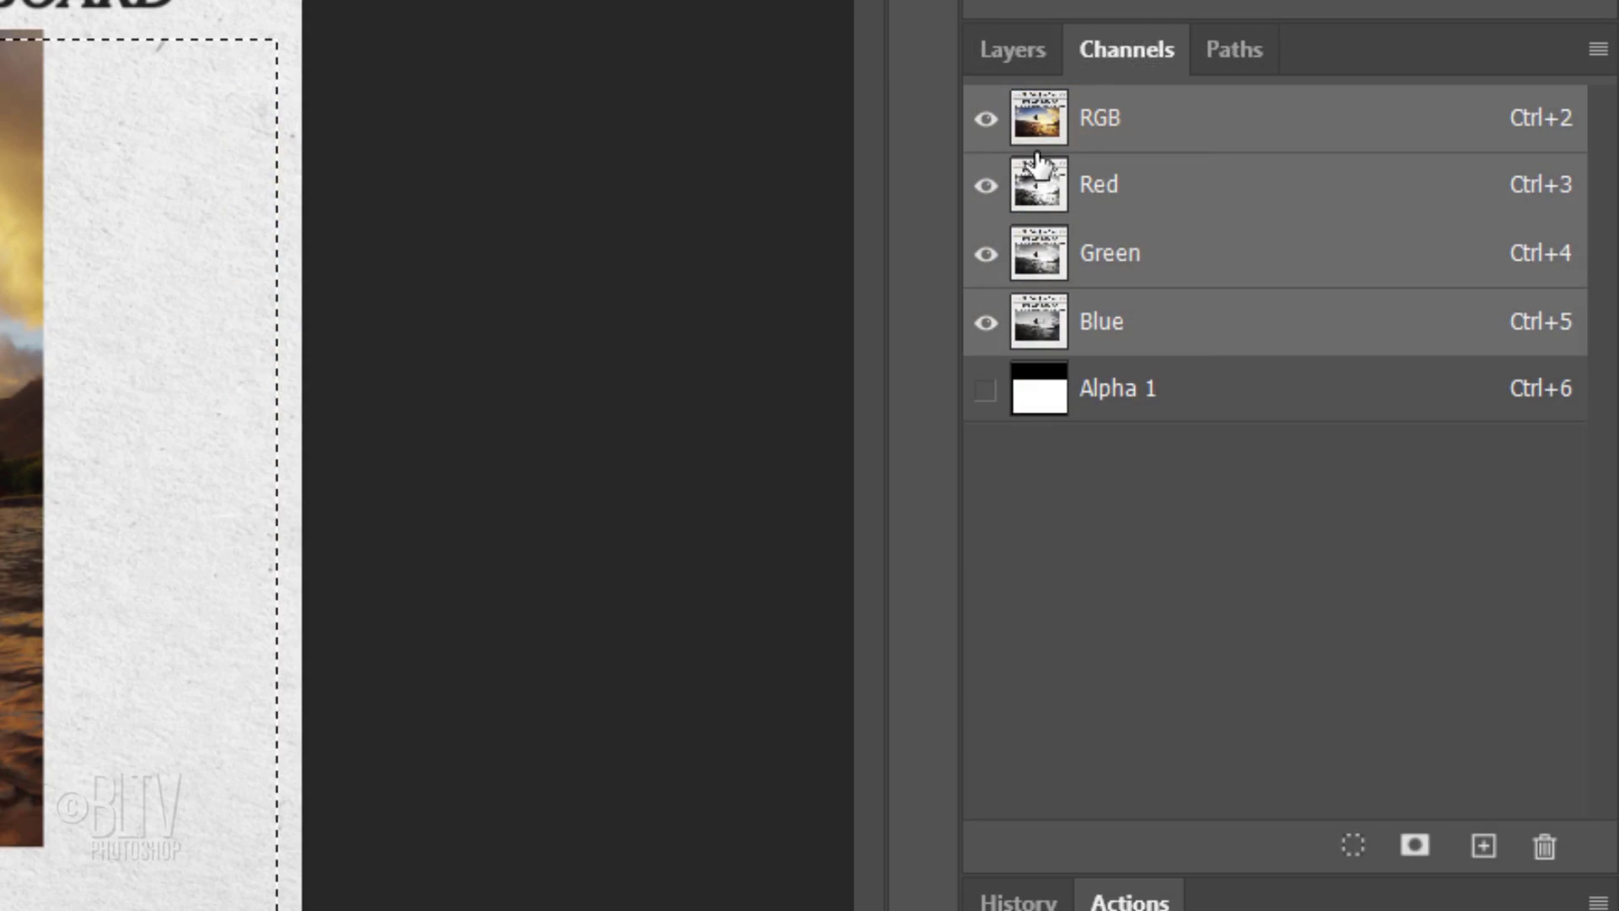
click(1009, 60)
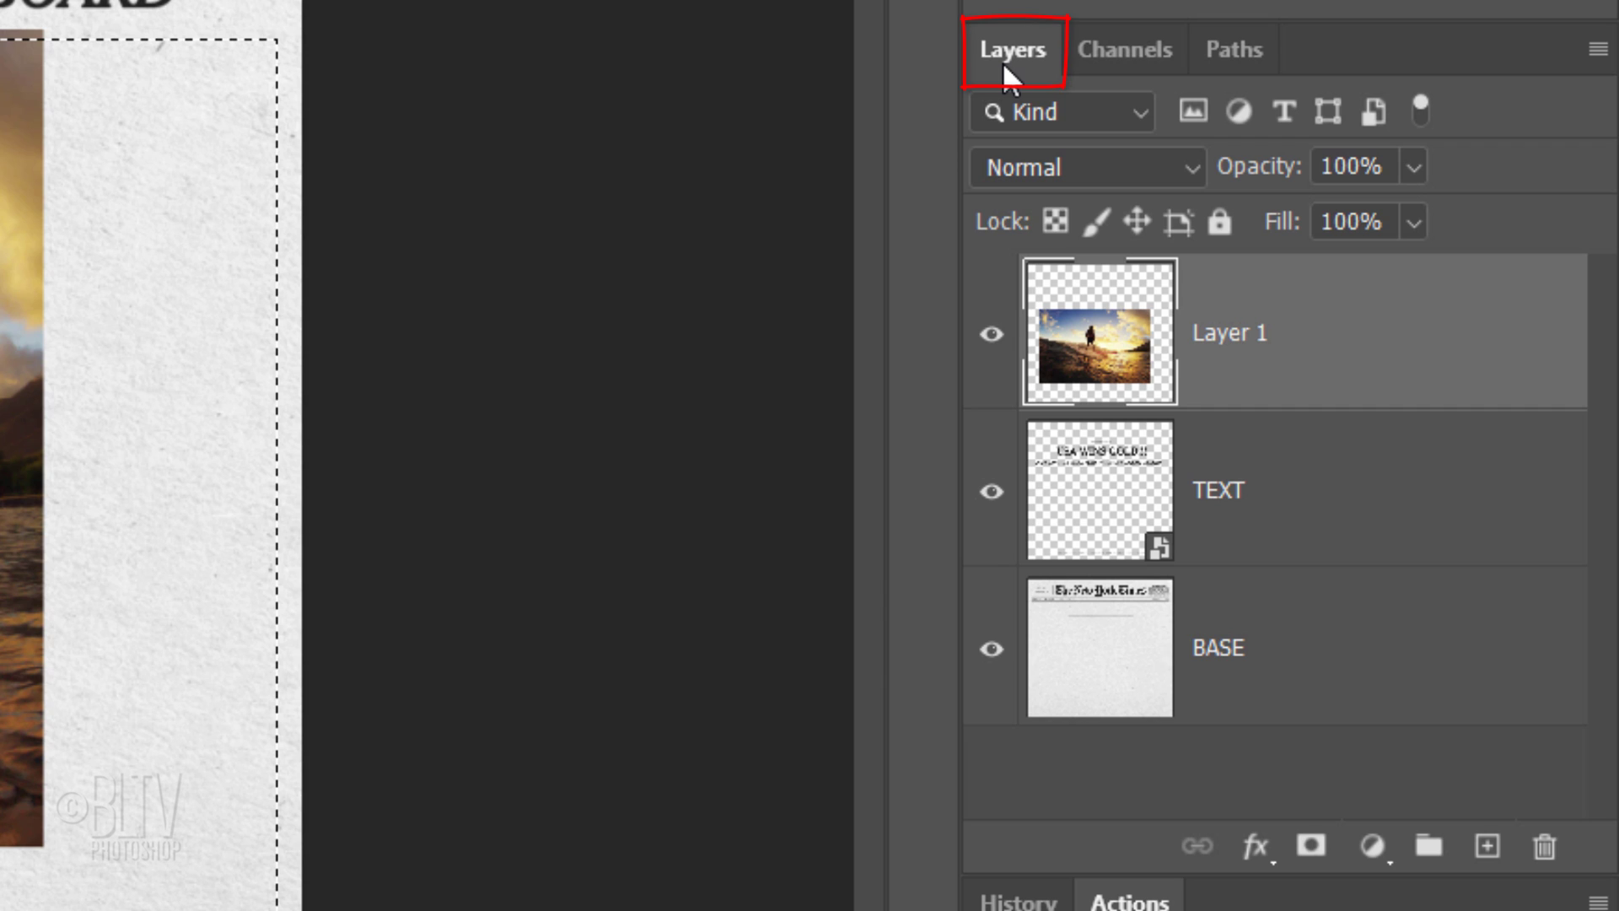
click(1312, 845)
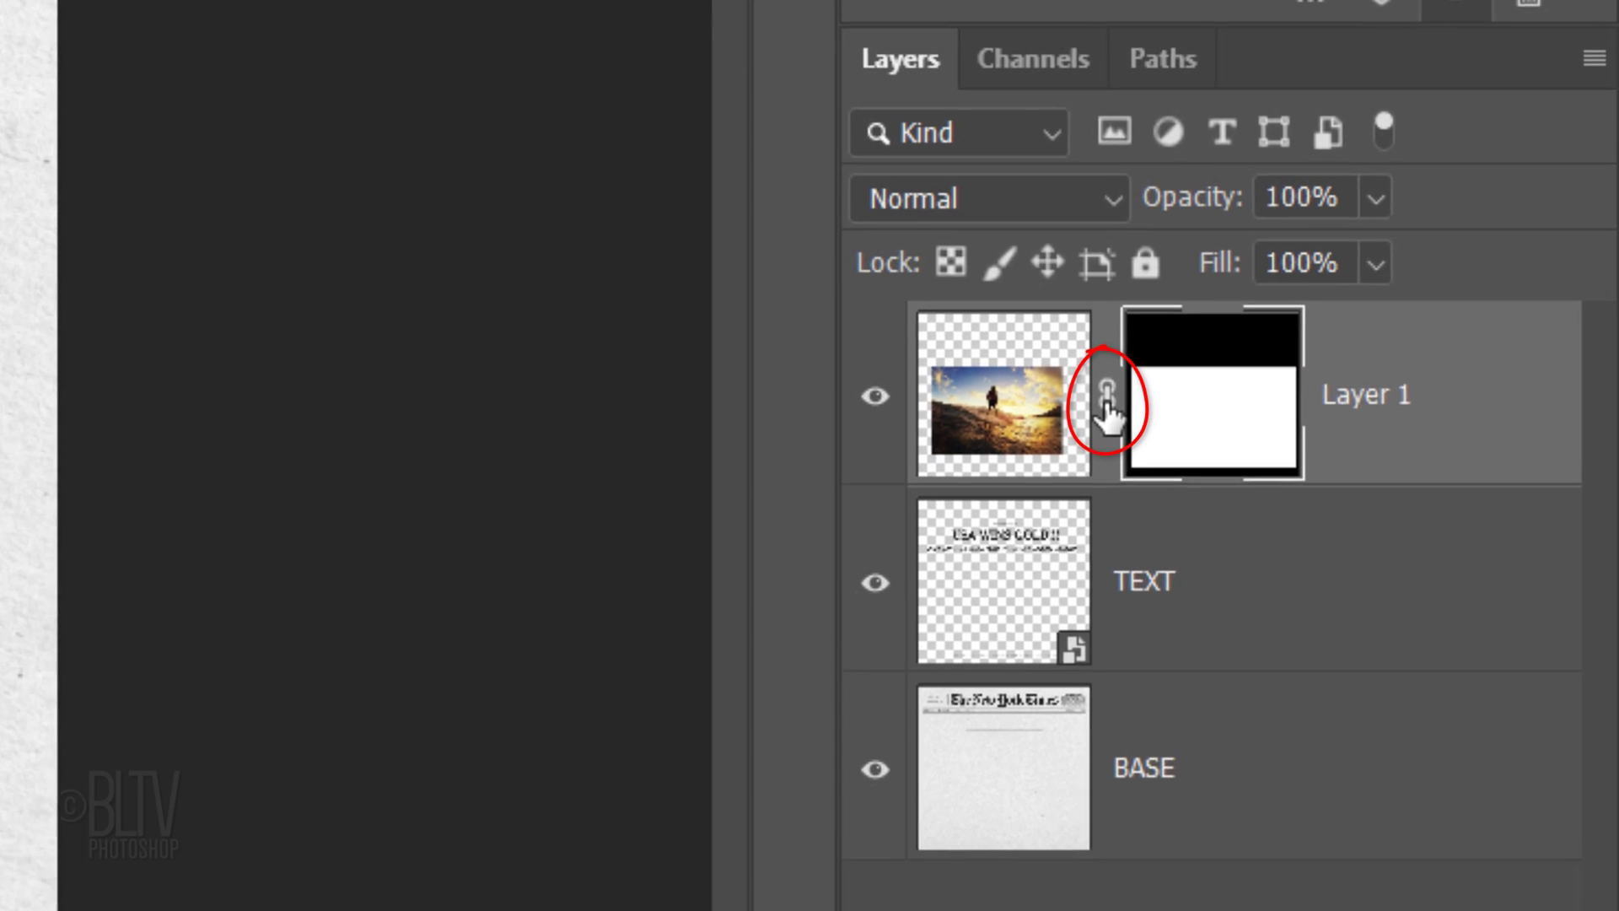
click(1106, 394)
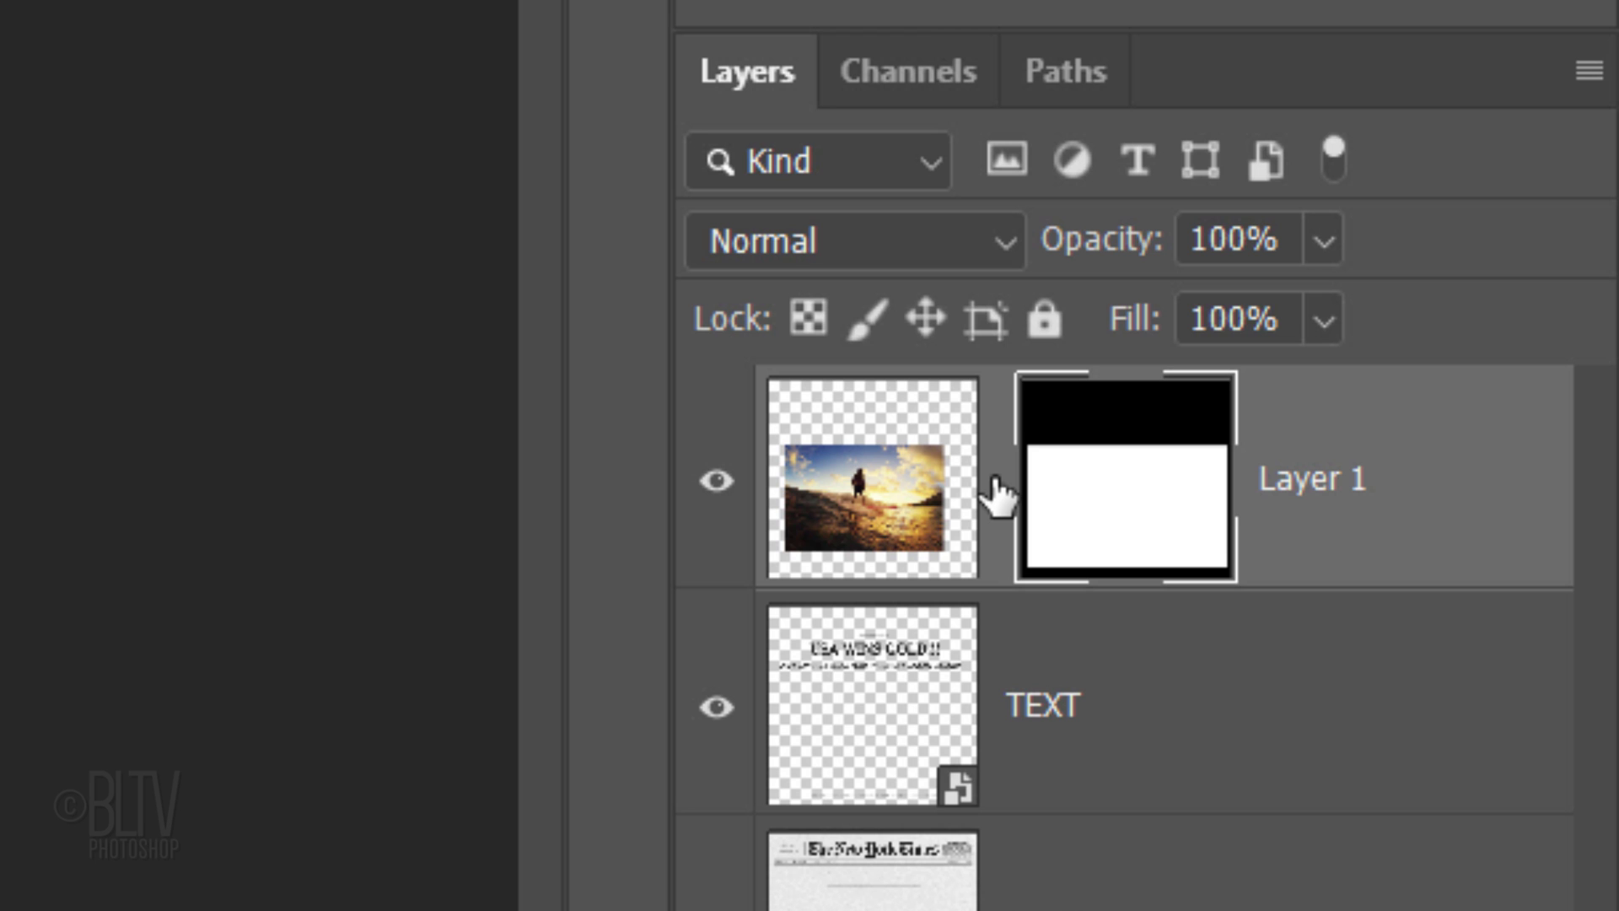
click(862, 474)
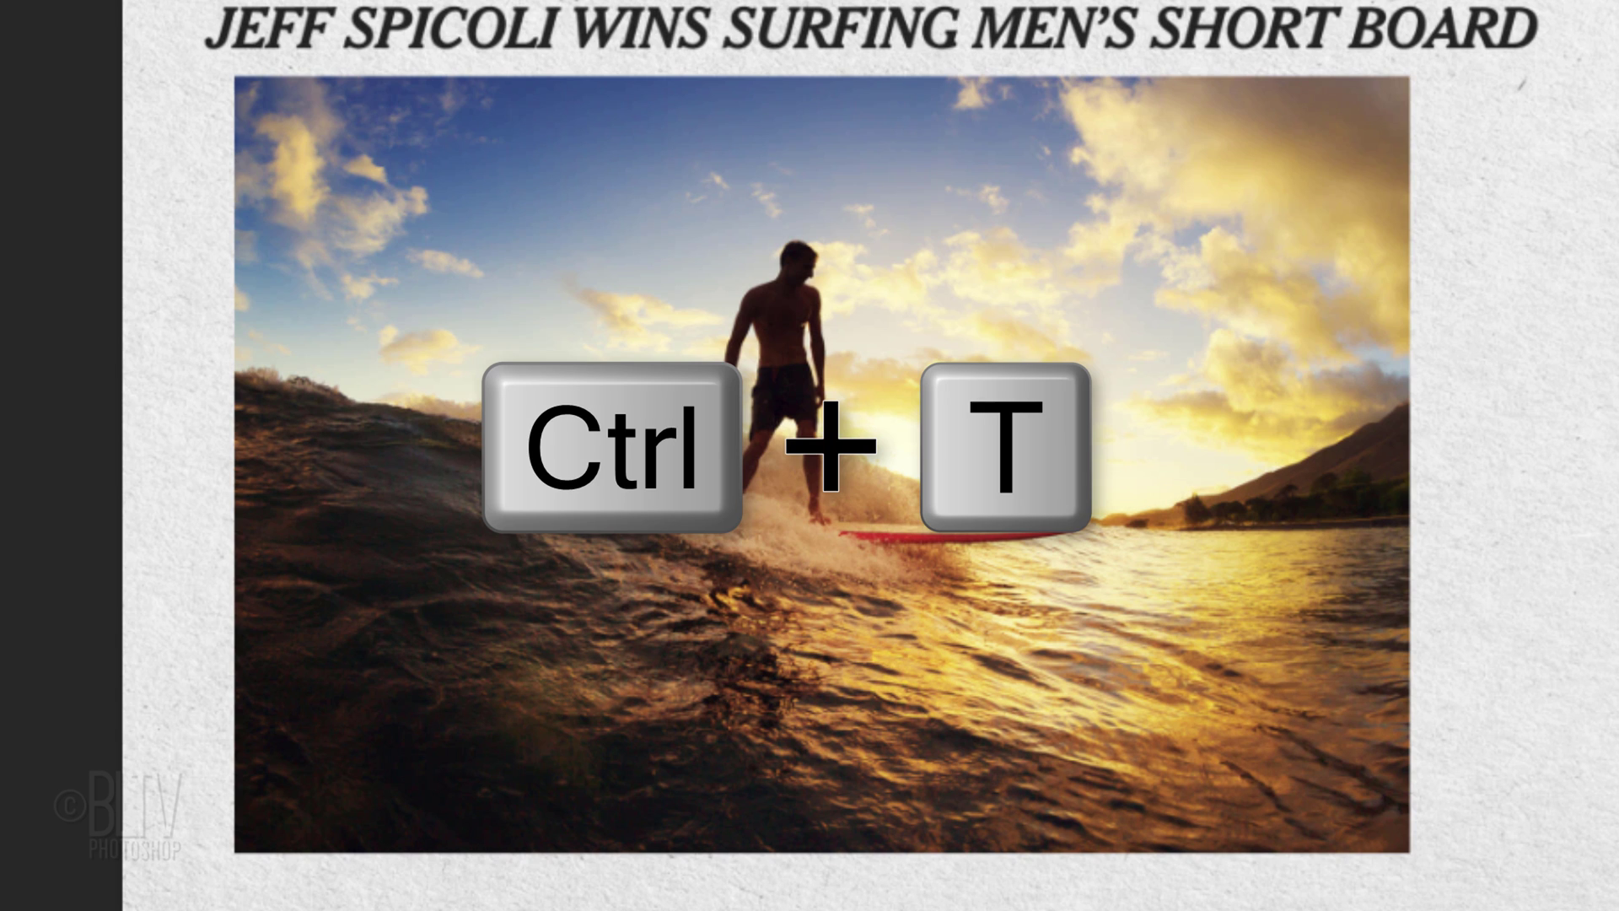
- Free-transform the surfing photo, scaling and shifting it to fit the masked frame
key(ctrl+t)
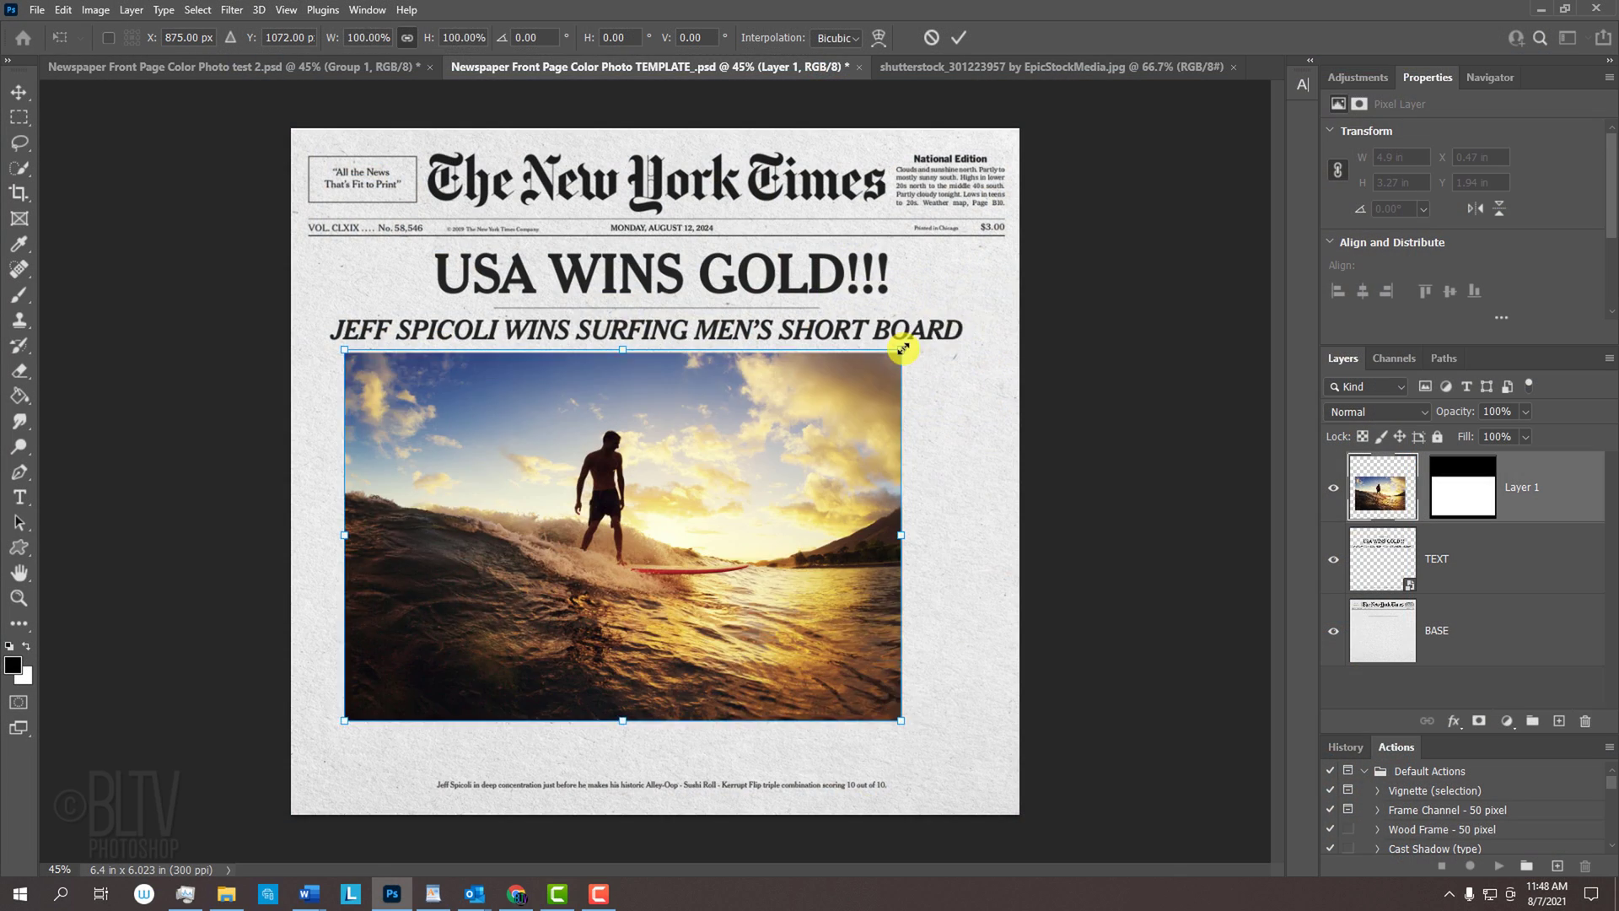
drag(1412, 68, 1618, 0)
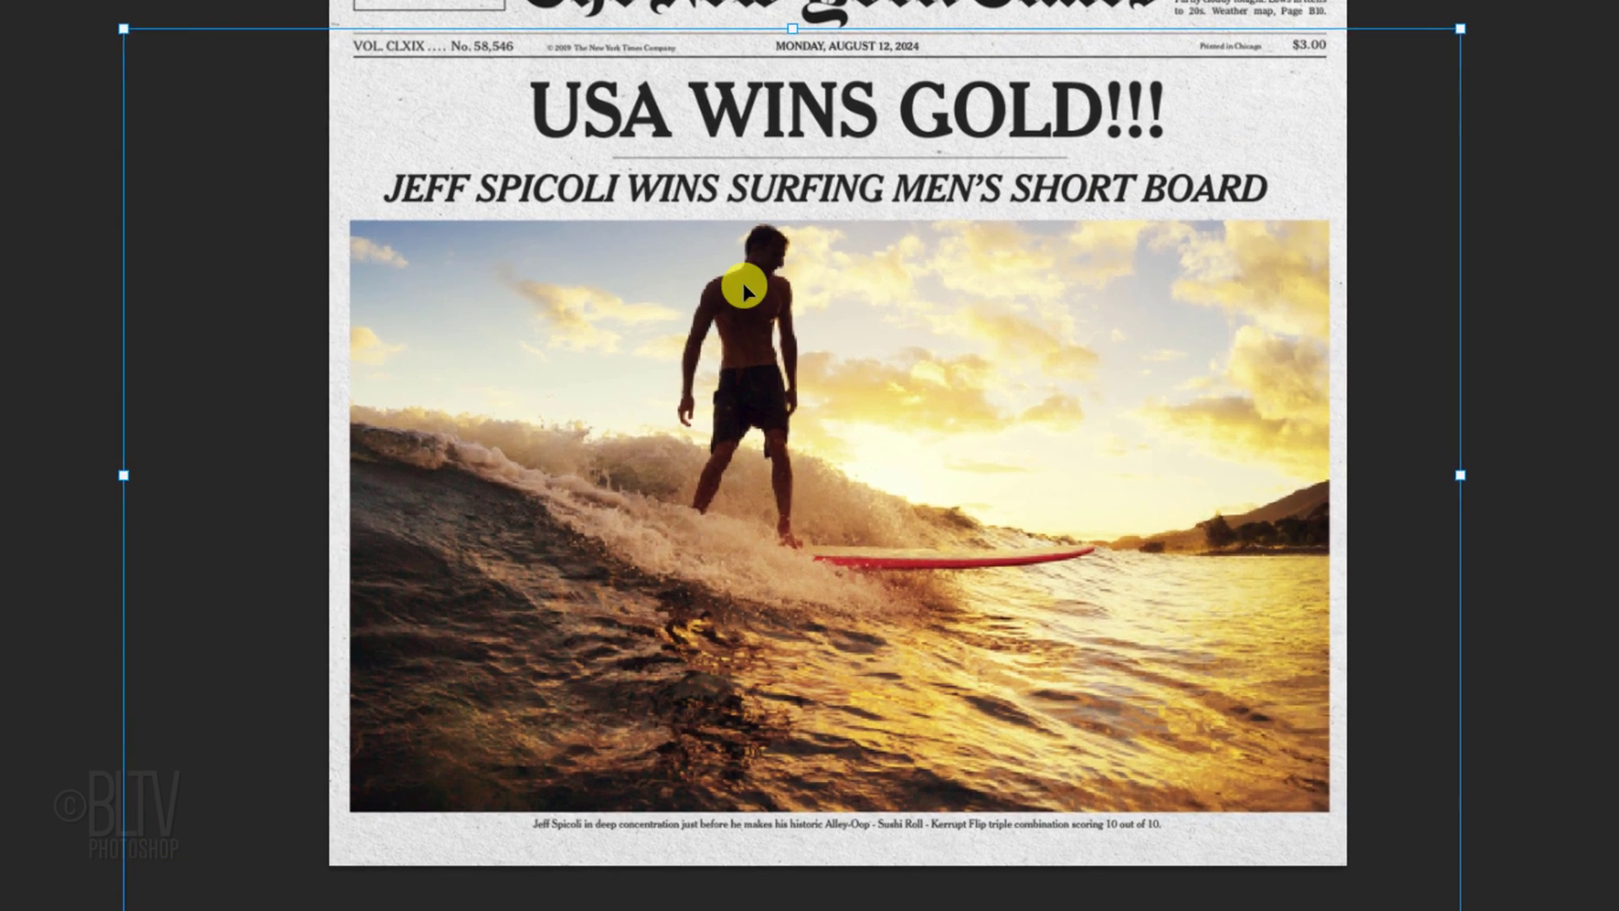
drag(742, 287, 776, 341)
drag(1476, 92, 1337, 185)
drag(289, 877, 338, 818)
key(Return)
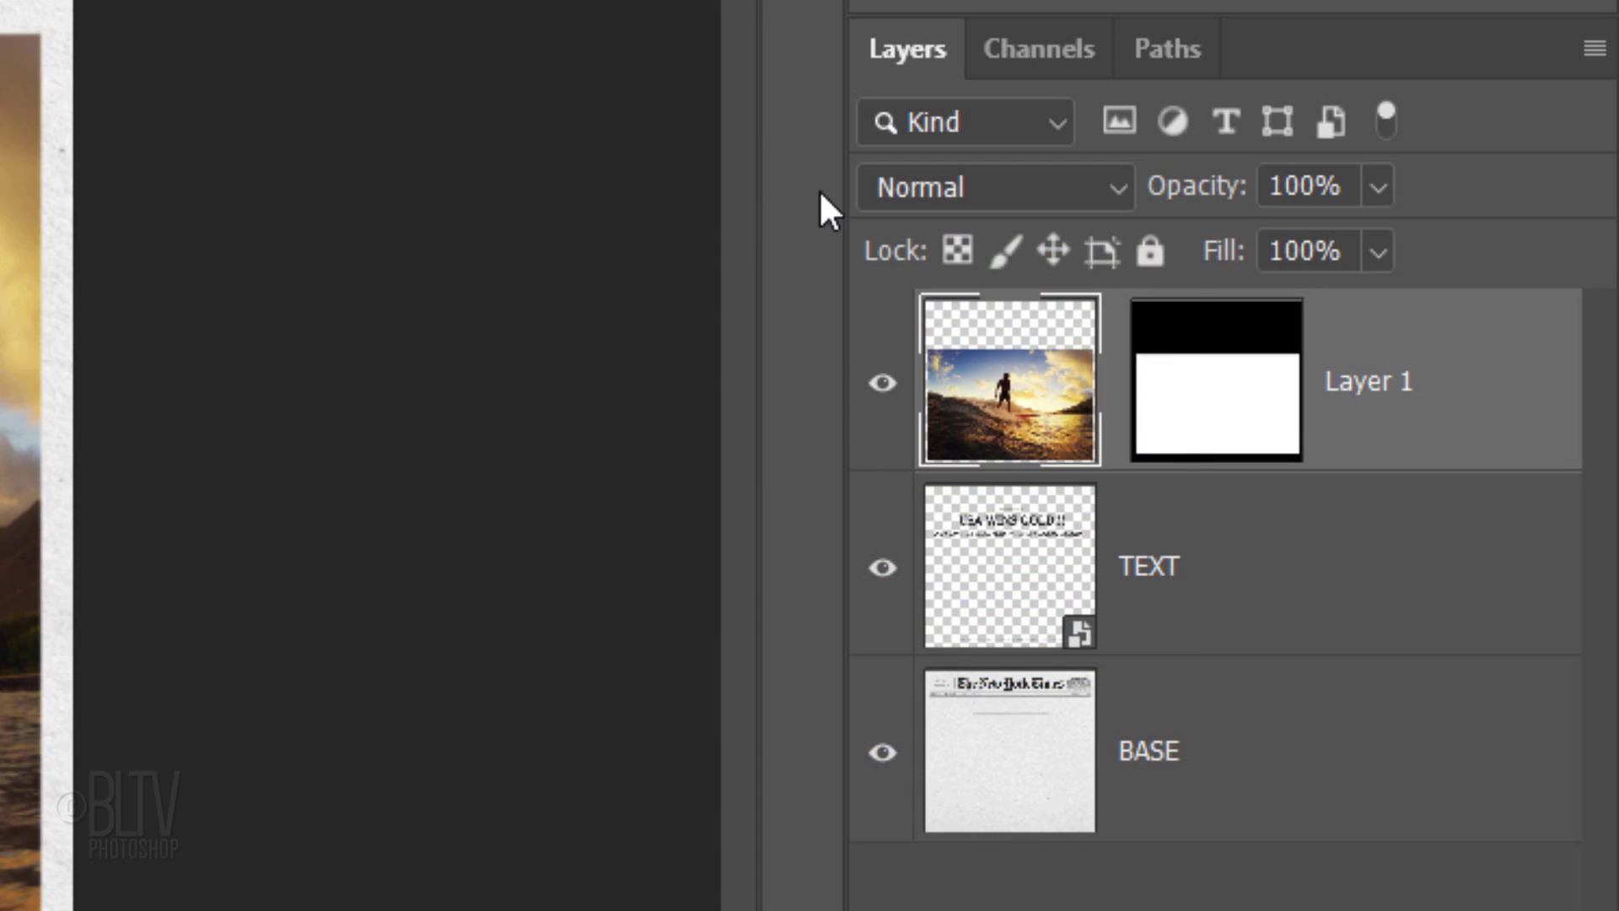
- Set Layer 1's blend mode to Darken and convert it to a Smart Object
click(945, 184)
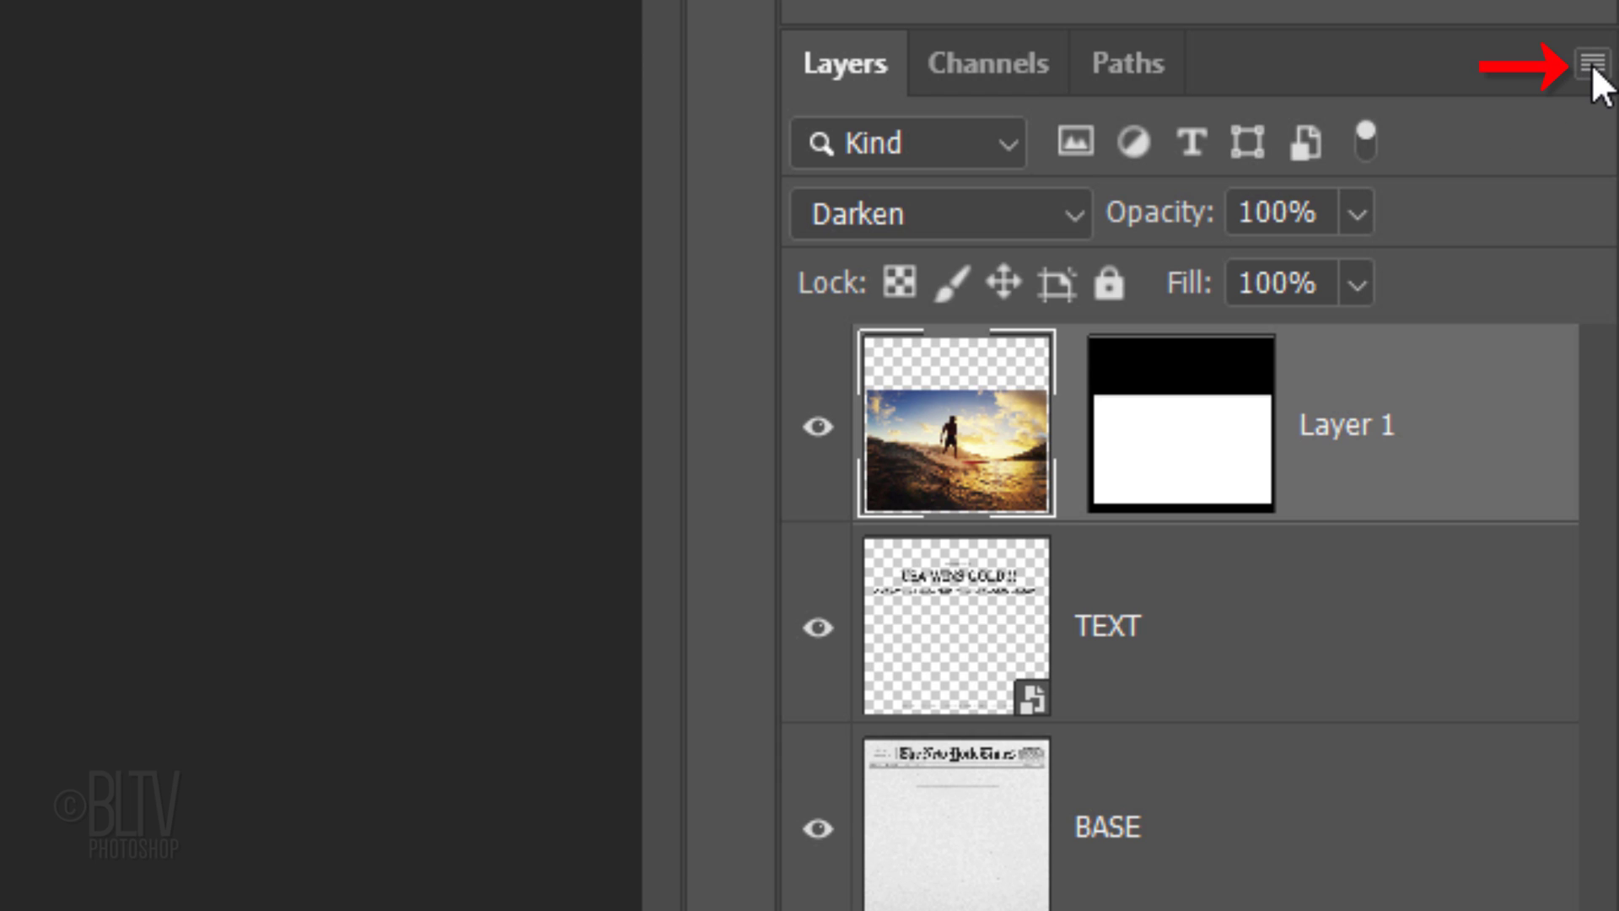
click(1593, 68)
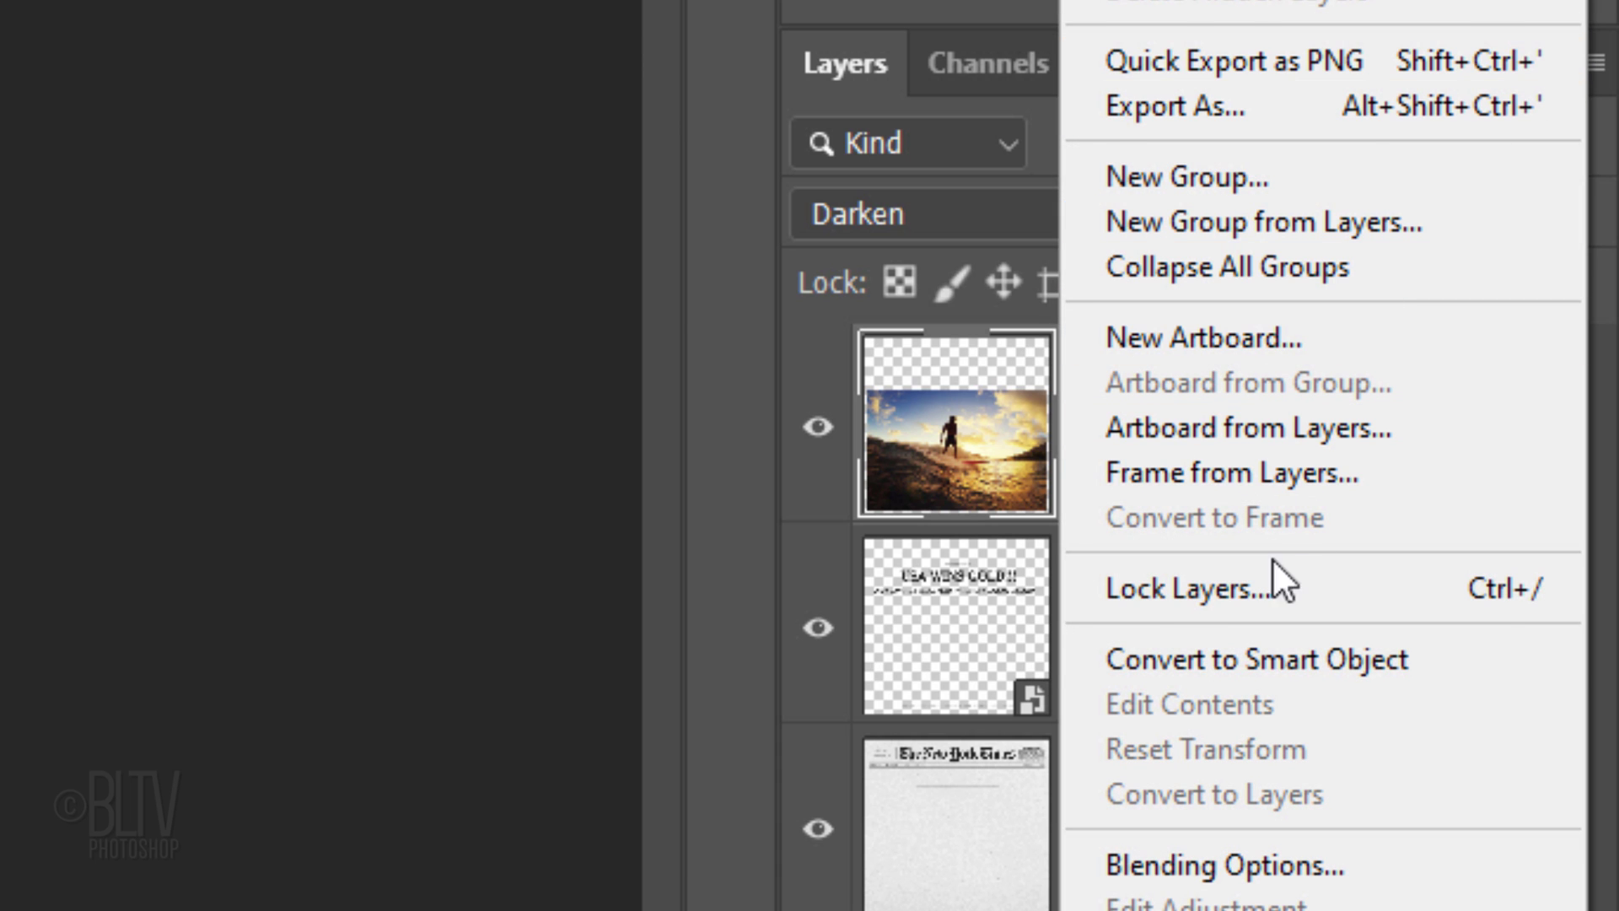
click(1216, 659)
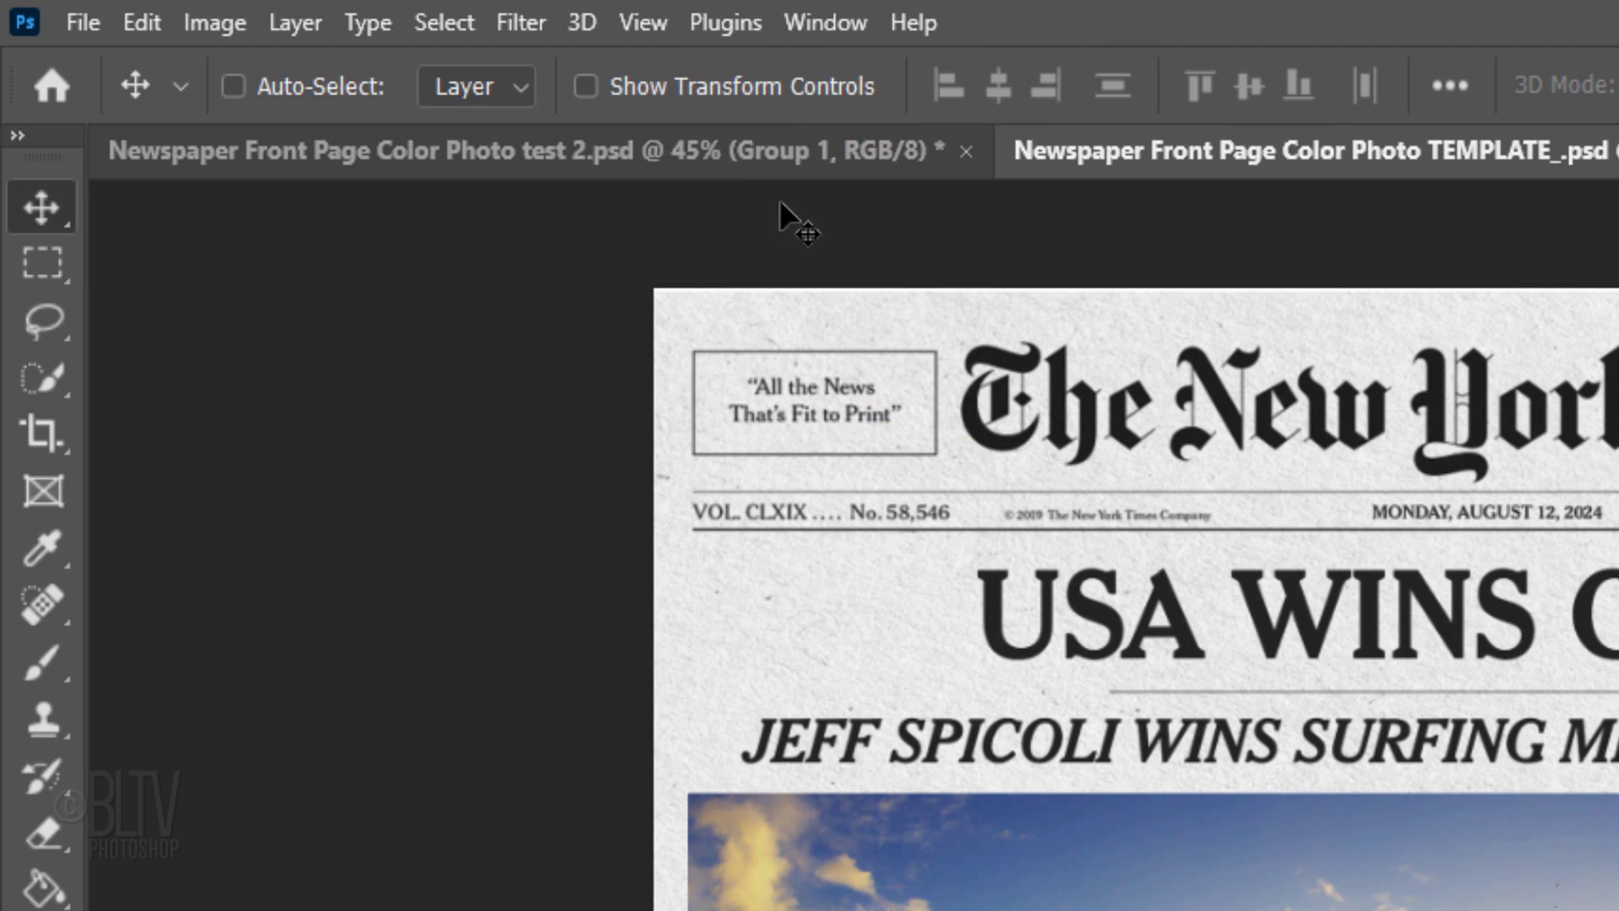
- Add 15% monochromatic Gaussian noise to the surf photo
click(521, 22)
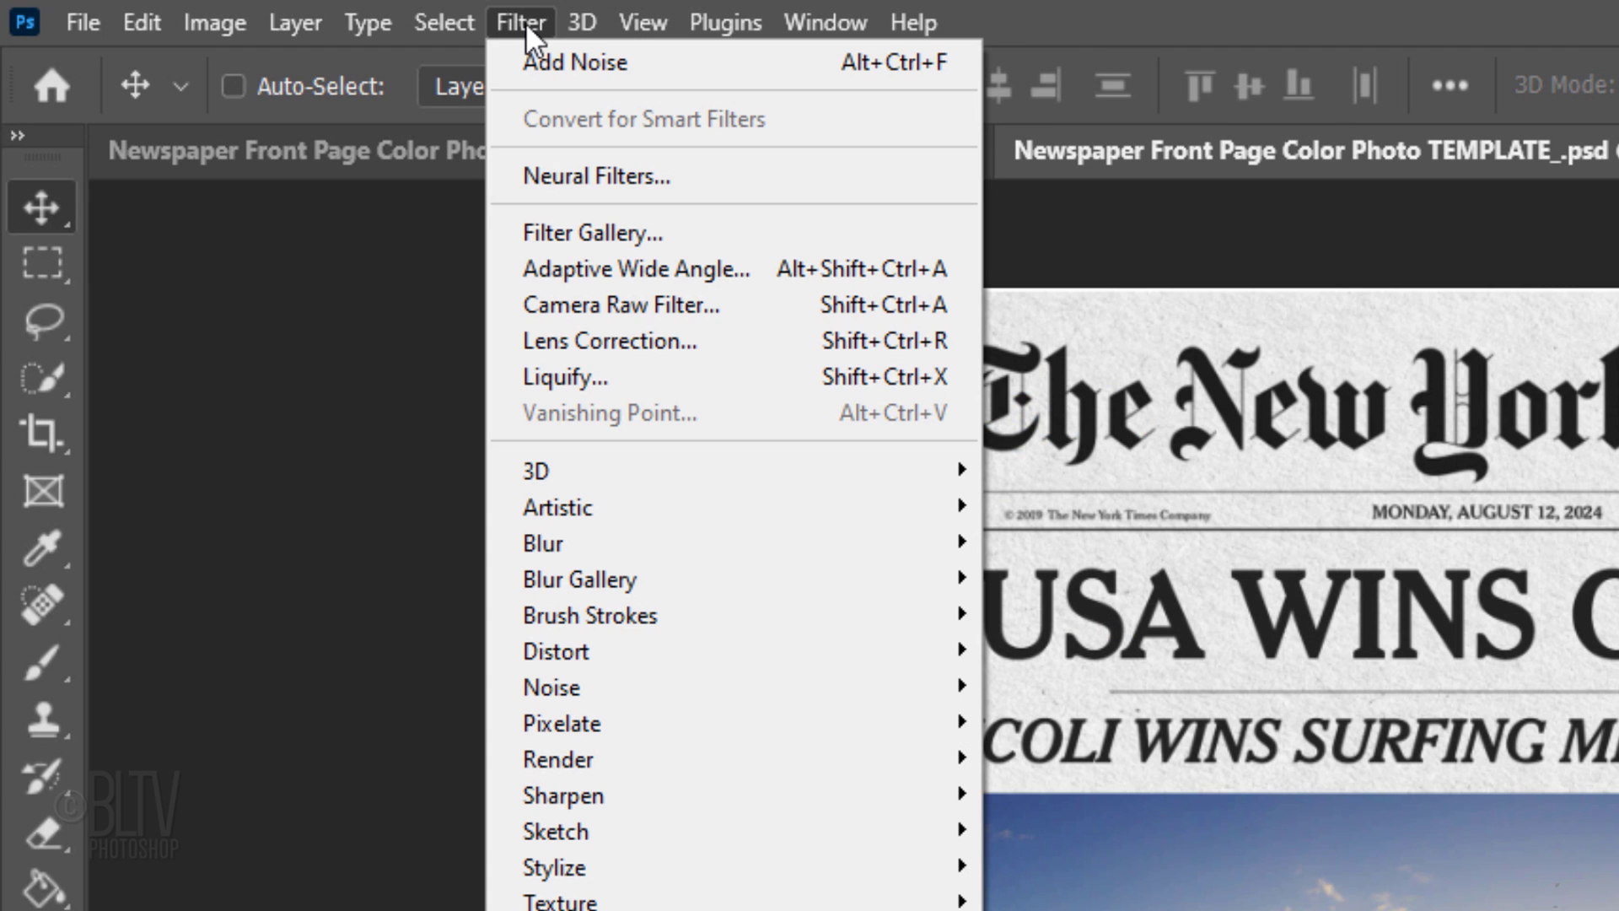
mouse_move(557, 687)
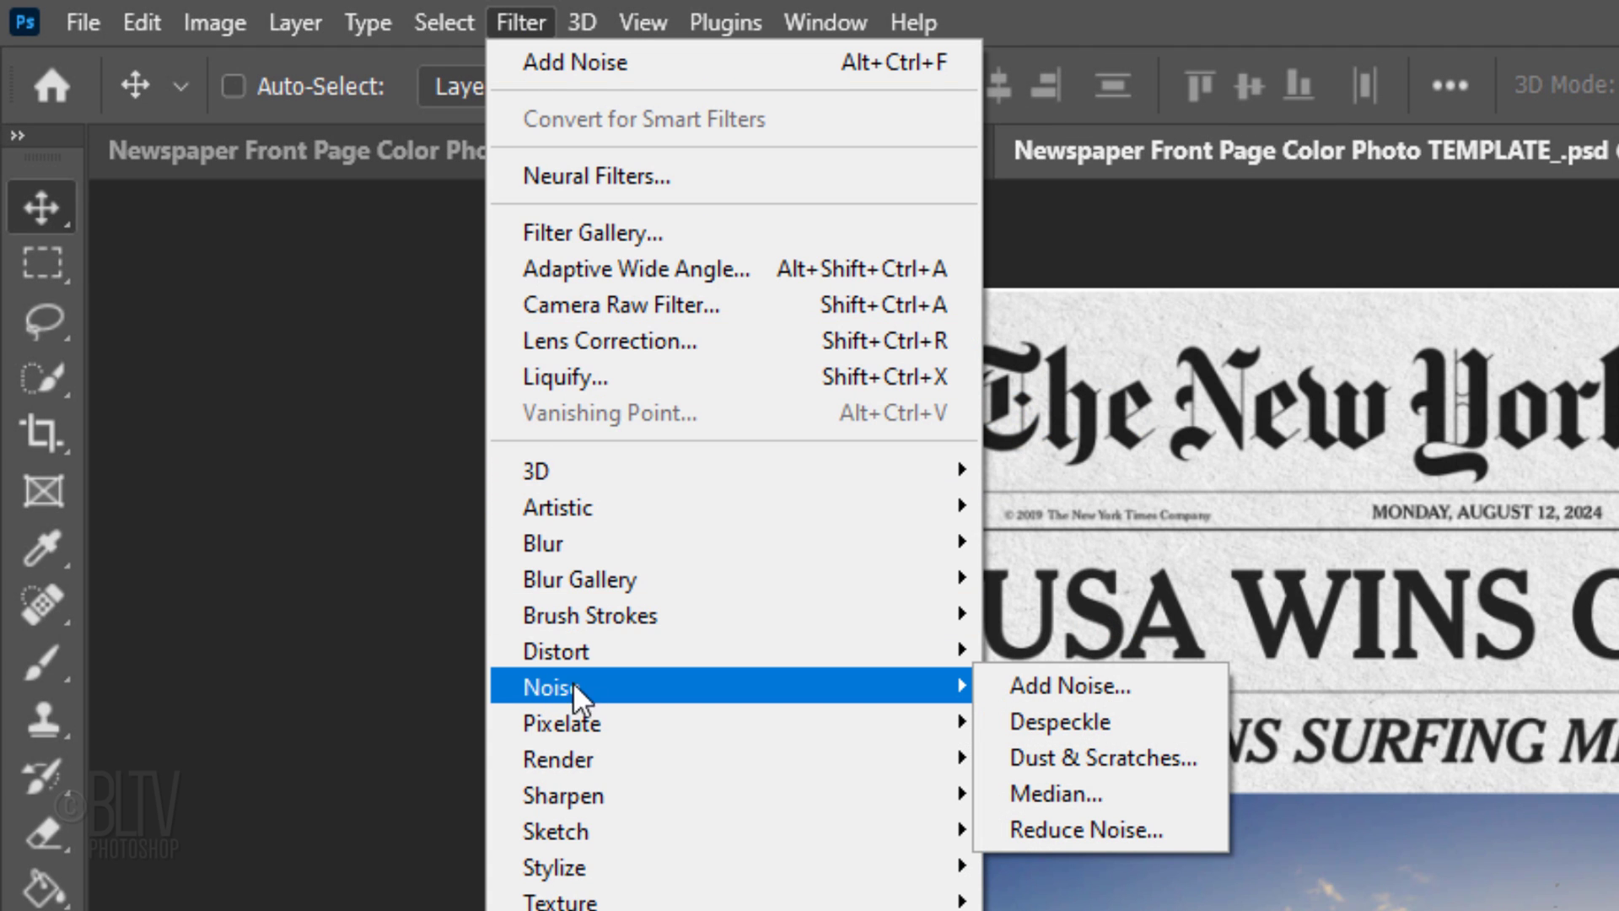
click(1061, 687)
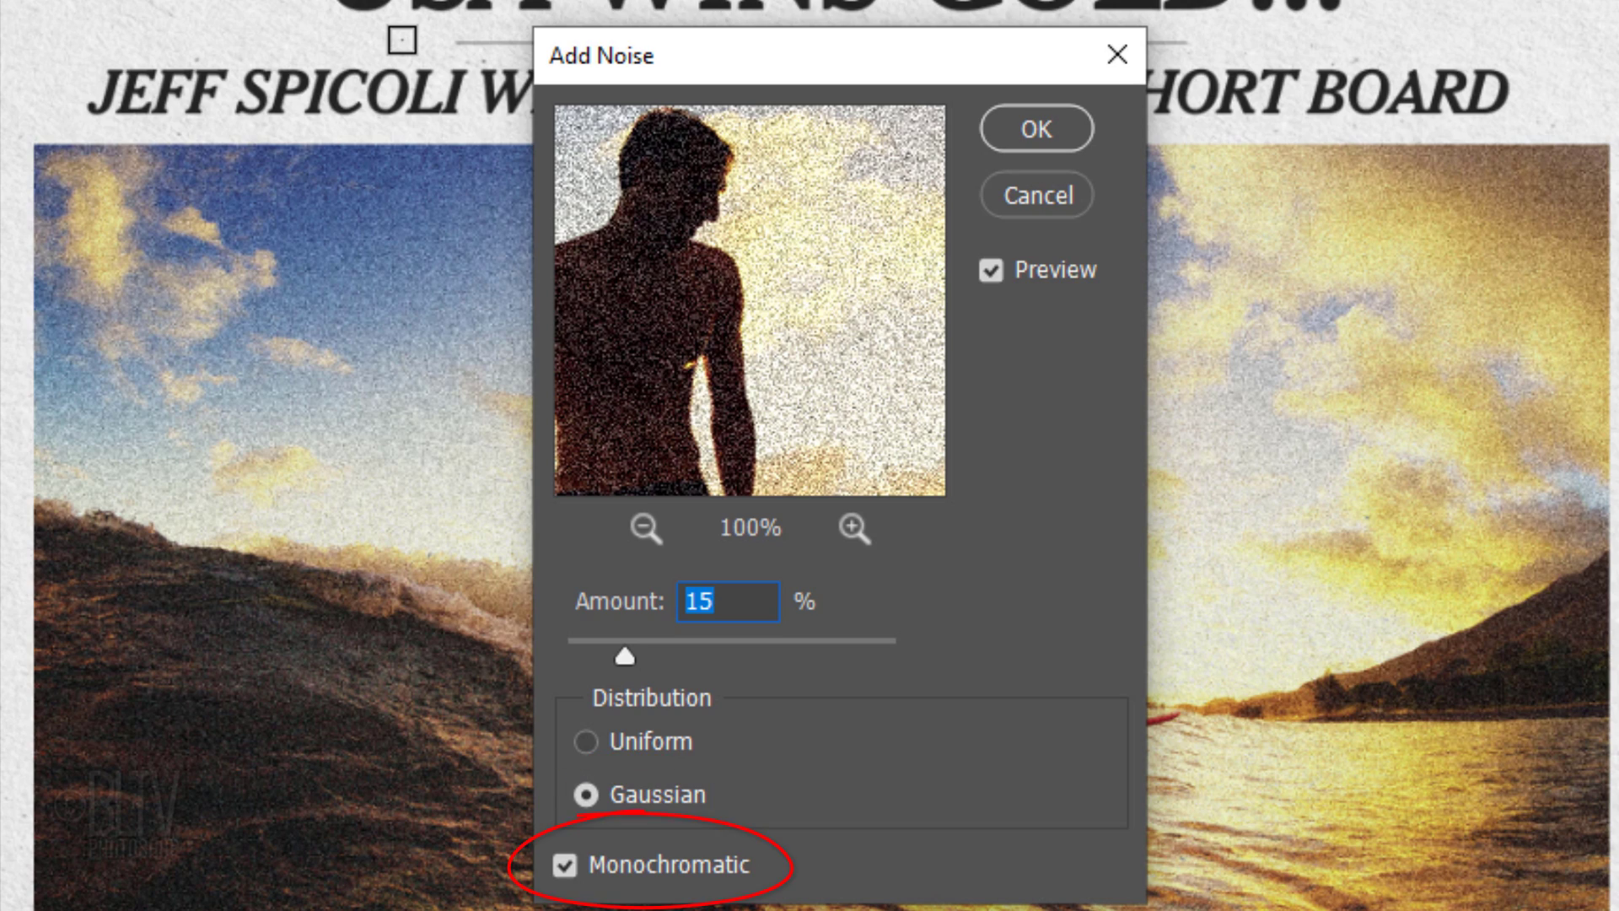
click(1036, 128)
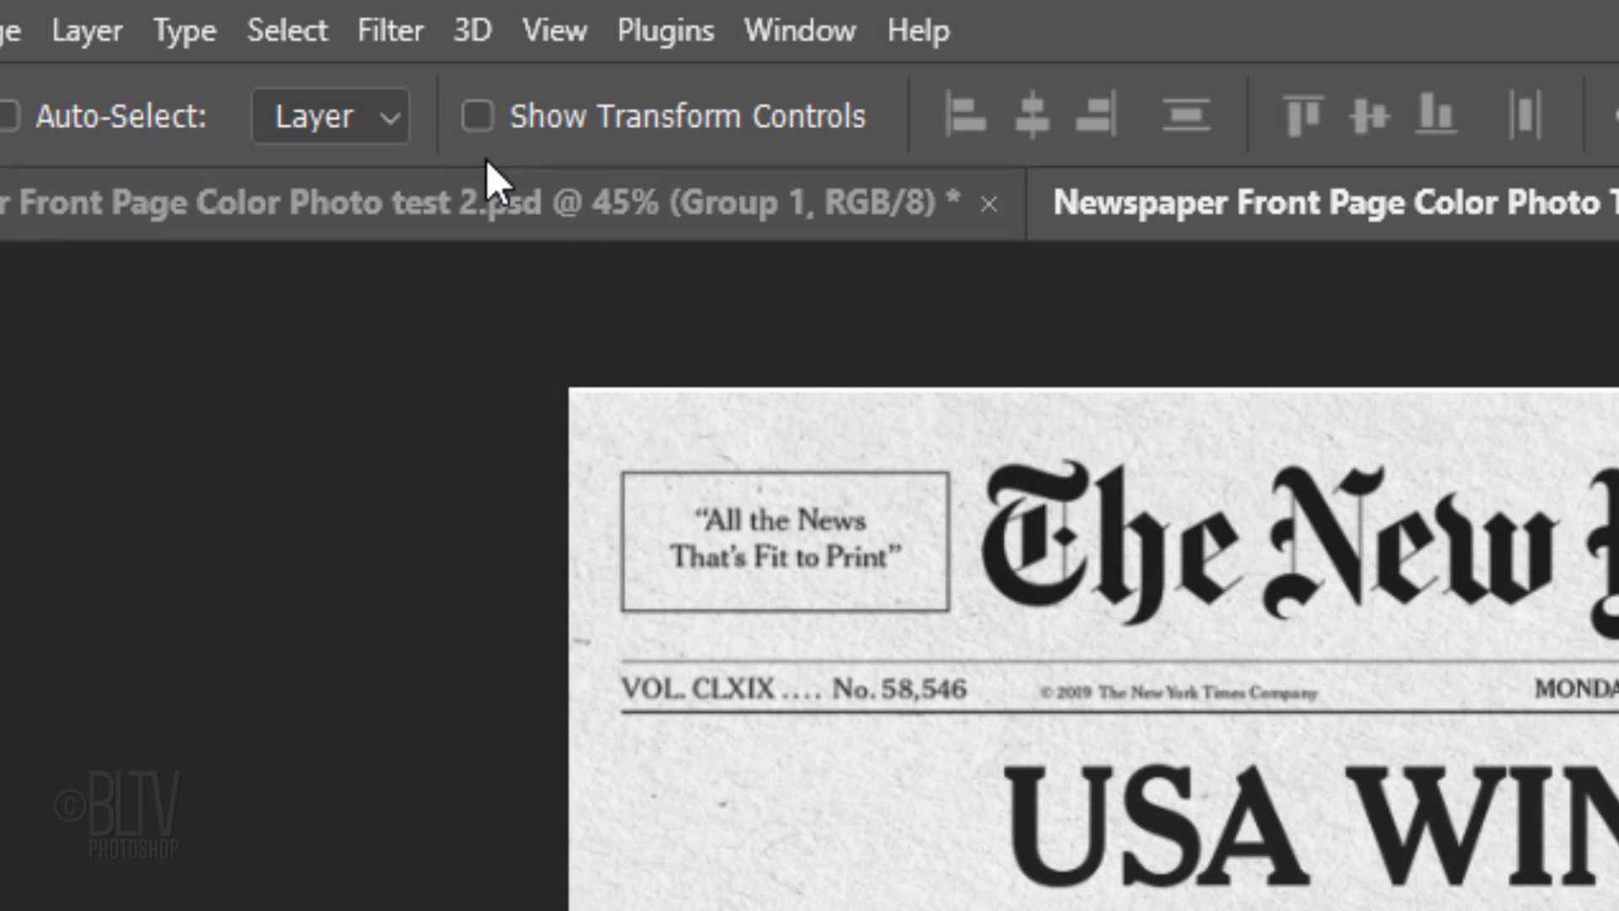
- Apply a Color Halftone filter with a 4-pixel max radius
click(391, 31)
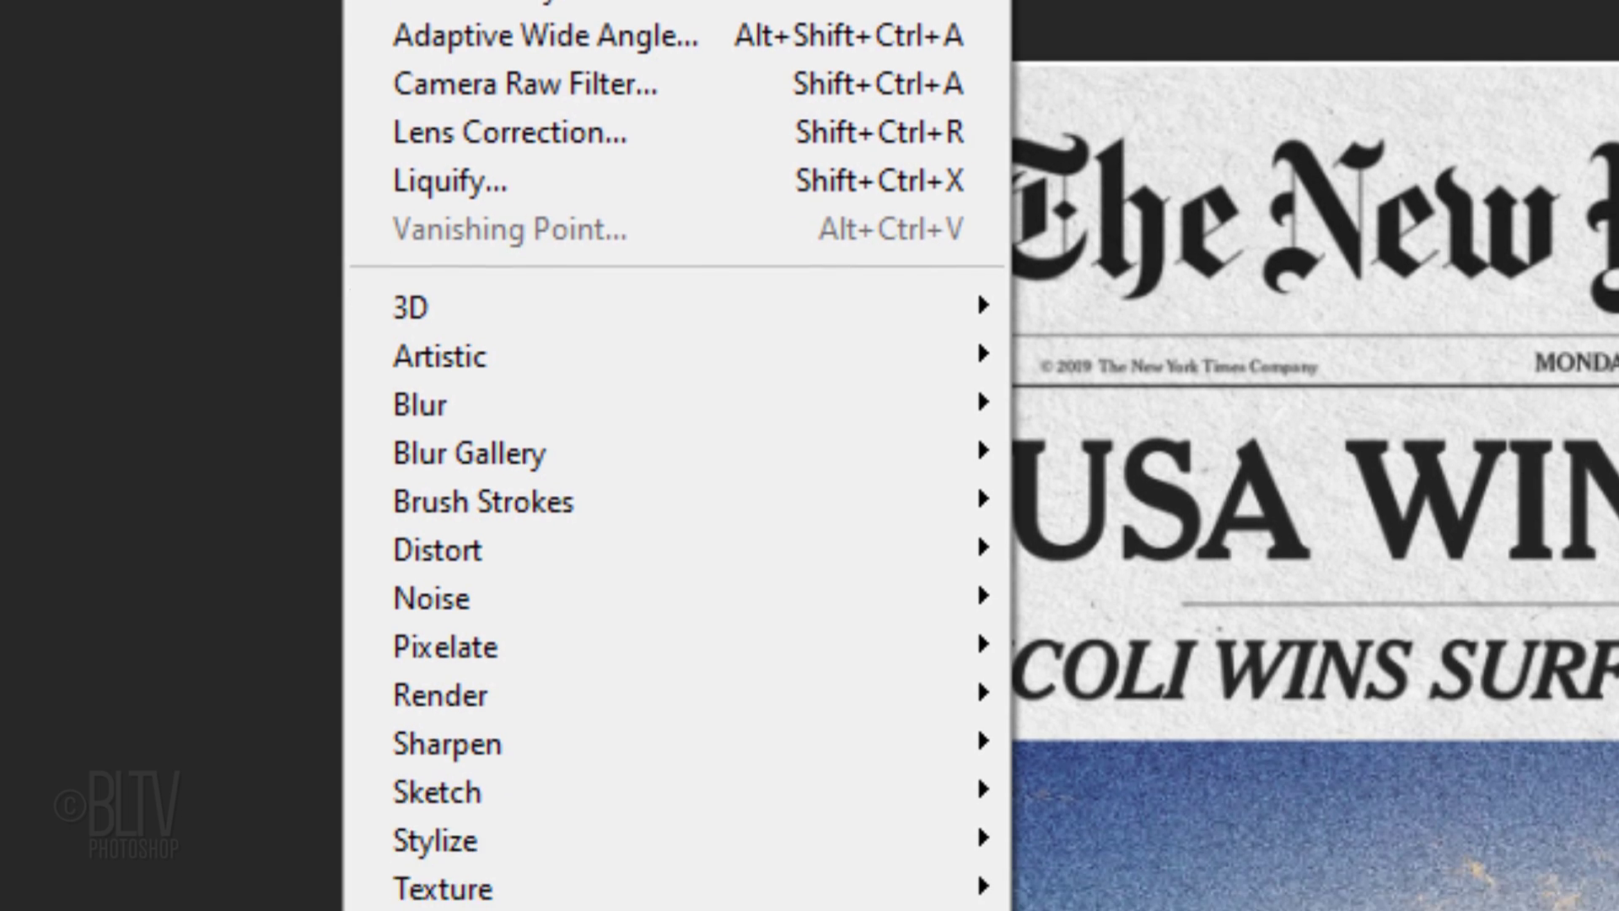
mouse_move(435, 653)
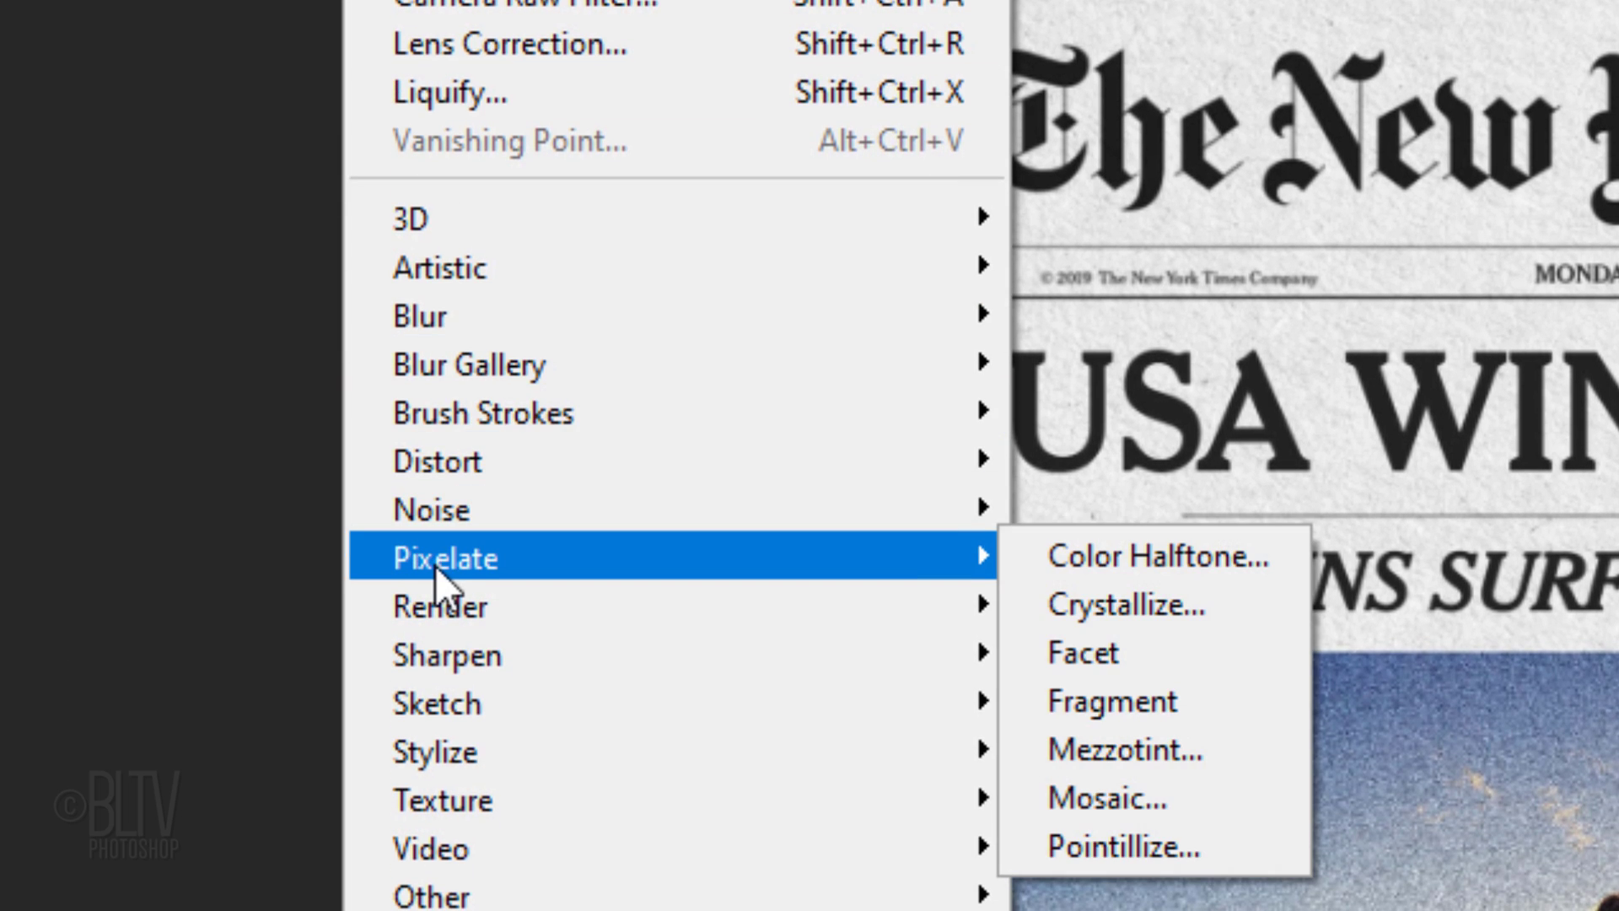
click(1133, 558)
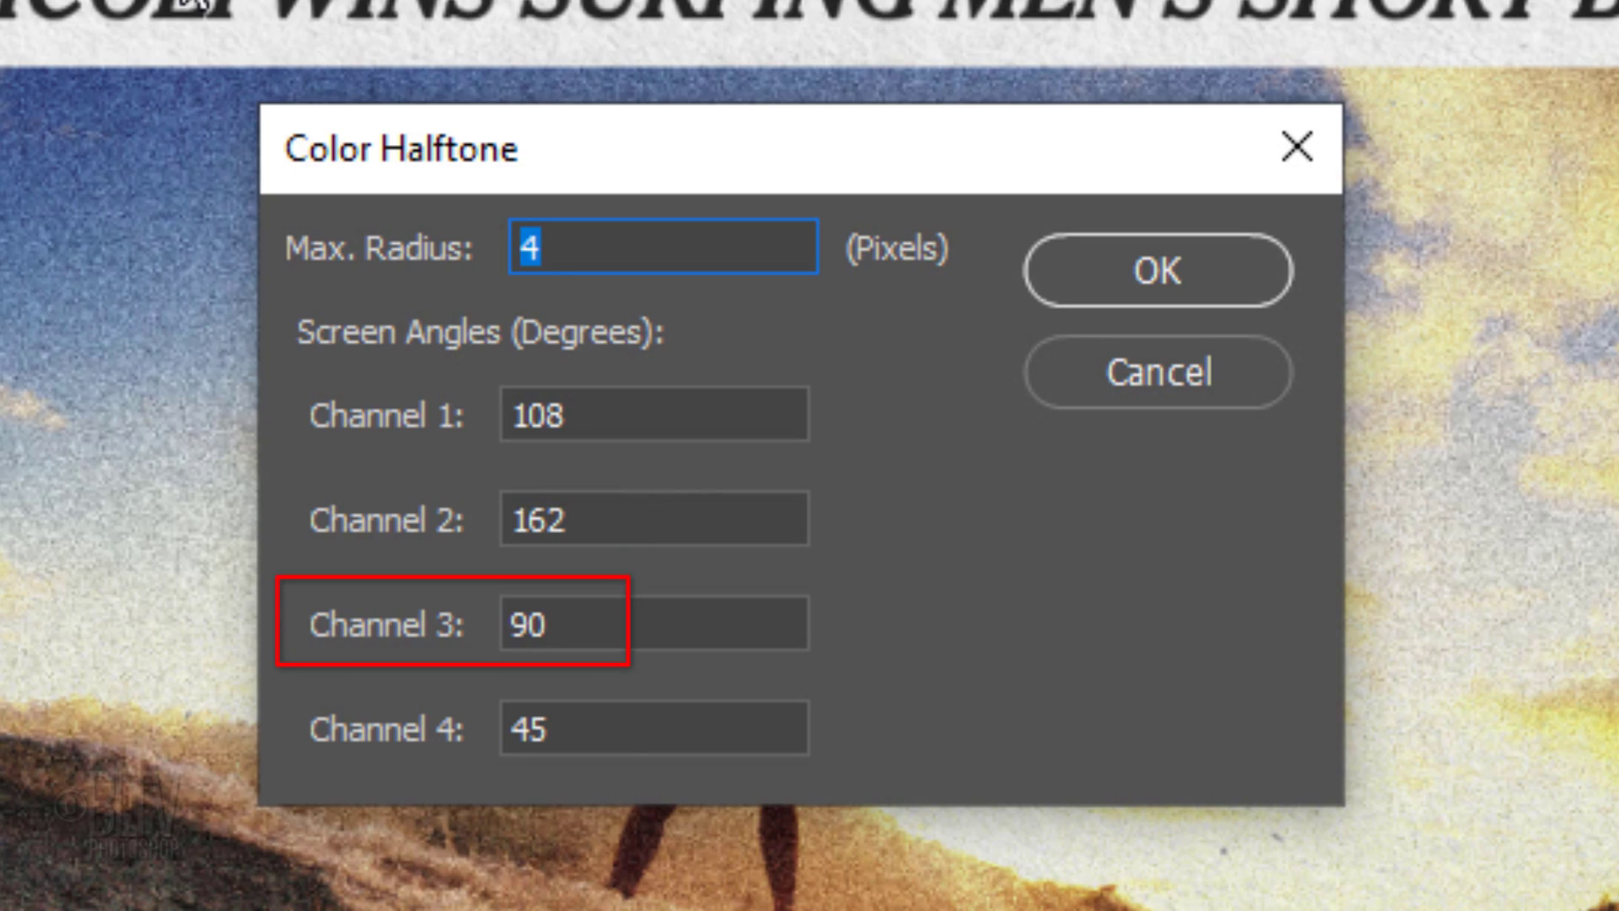
click(1157, 286)
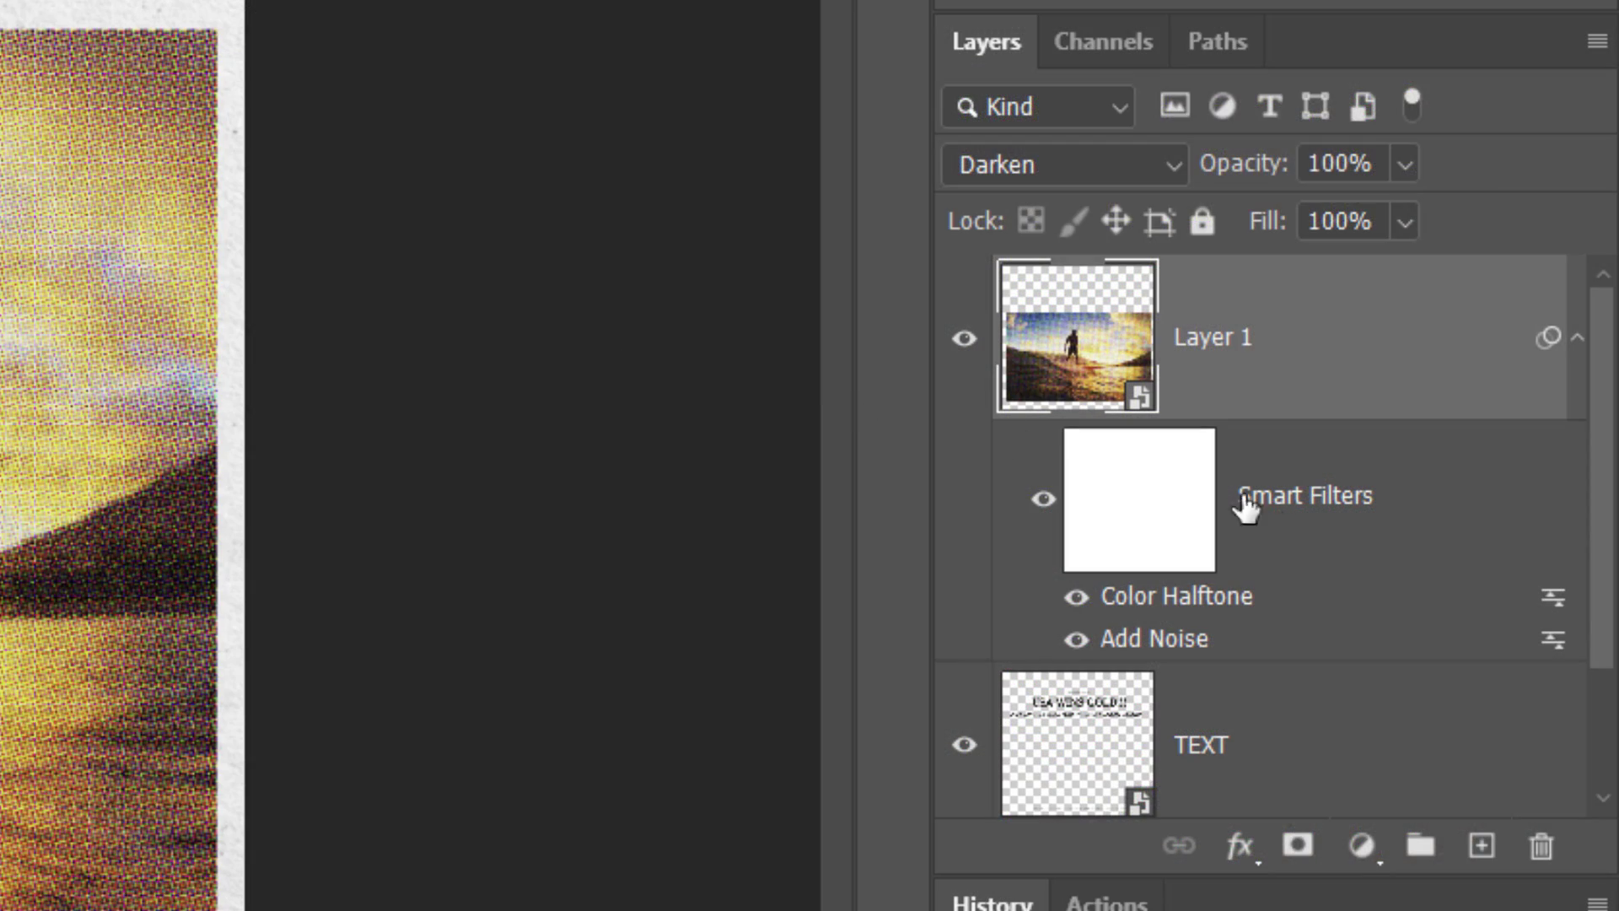
- Change the Color Halftone smart filter's blending options to Soft Light mode with opacity 60
click(1550, 597)
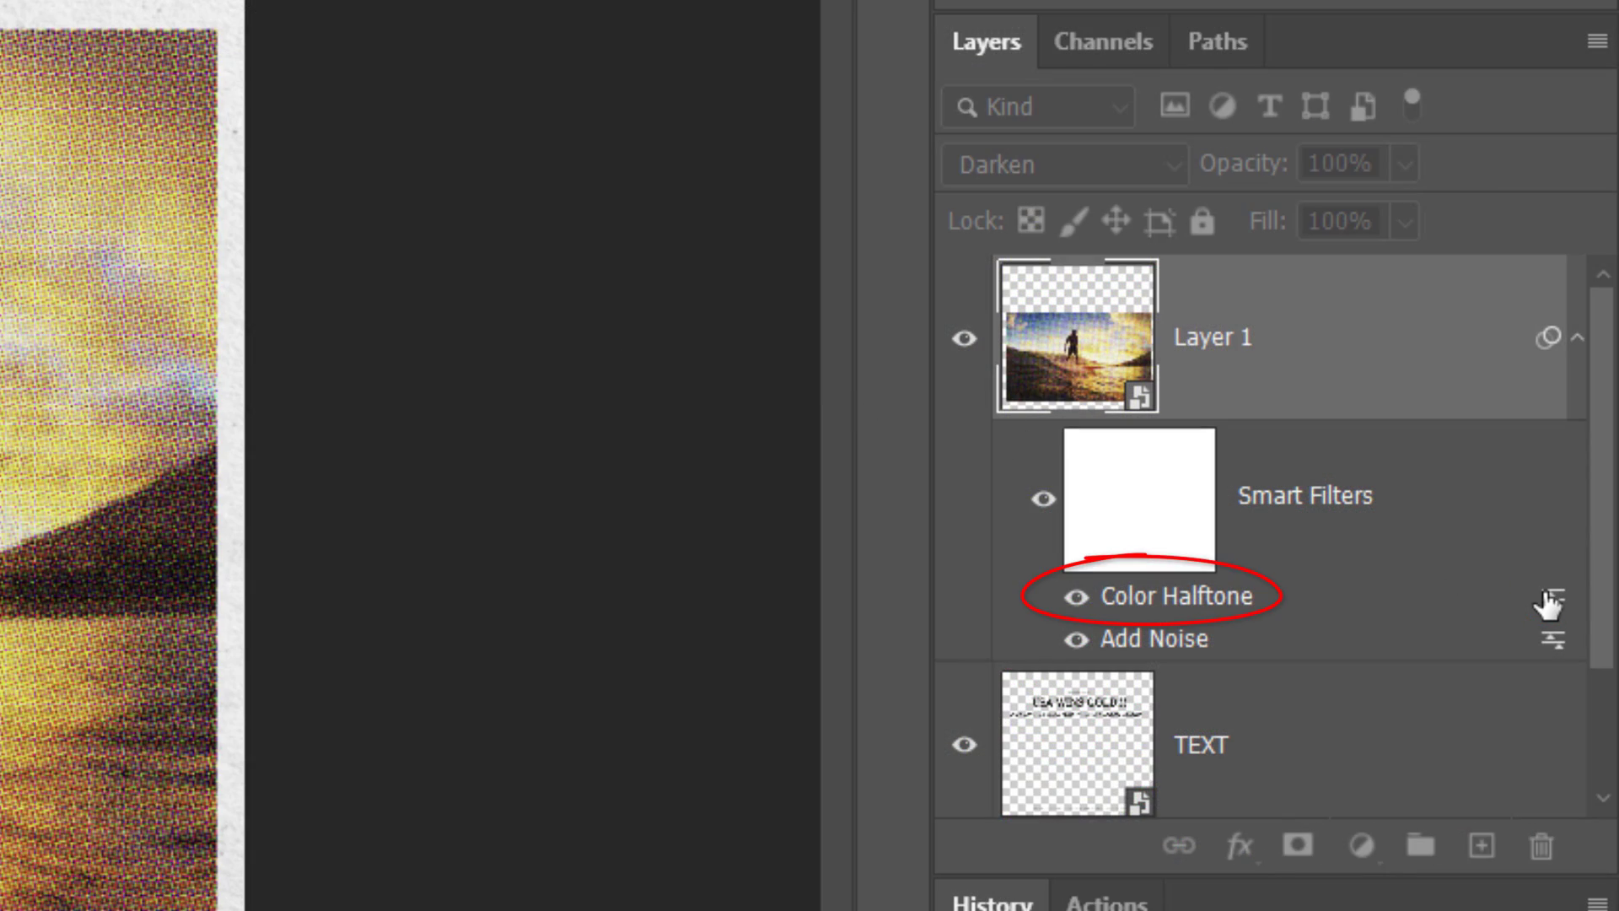
double_click(1550, 601)
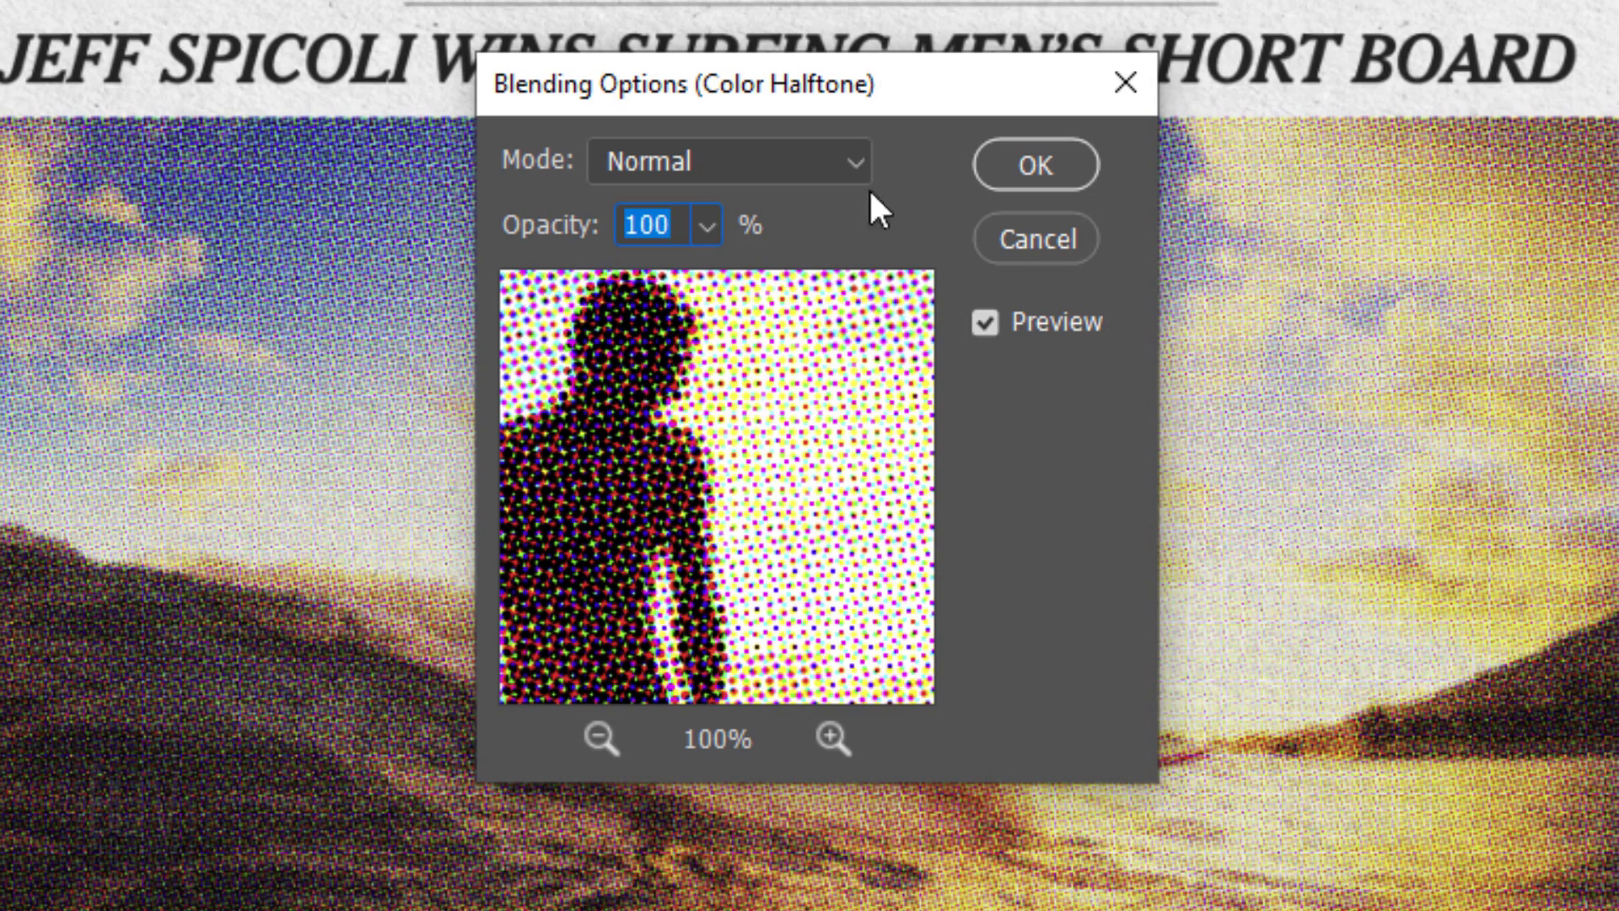
click(751, 162)
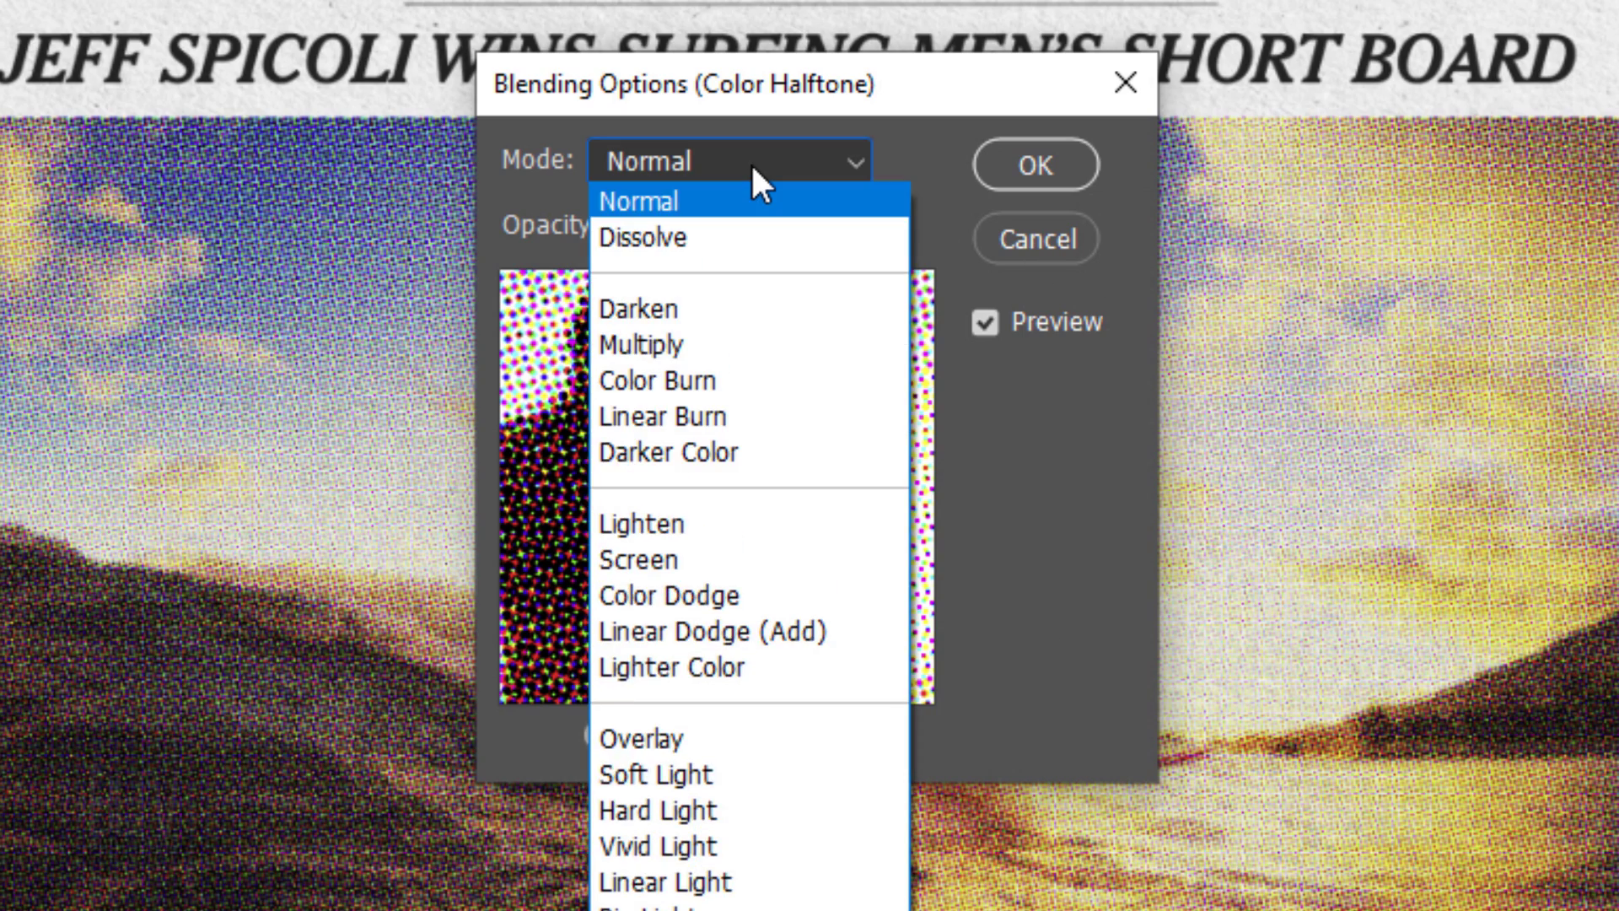
click(651, 771)
click(677, 227)
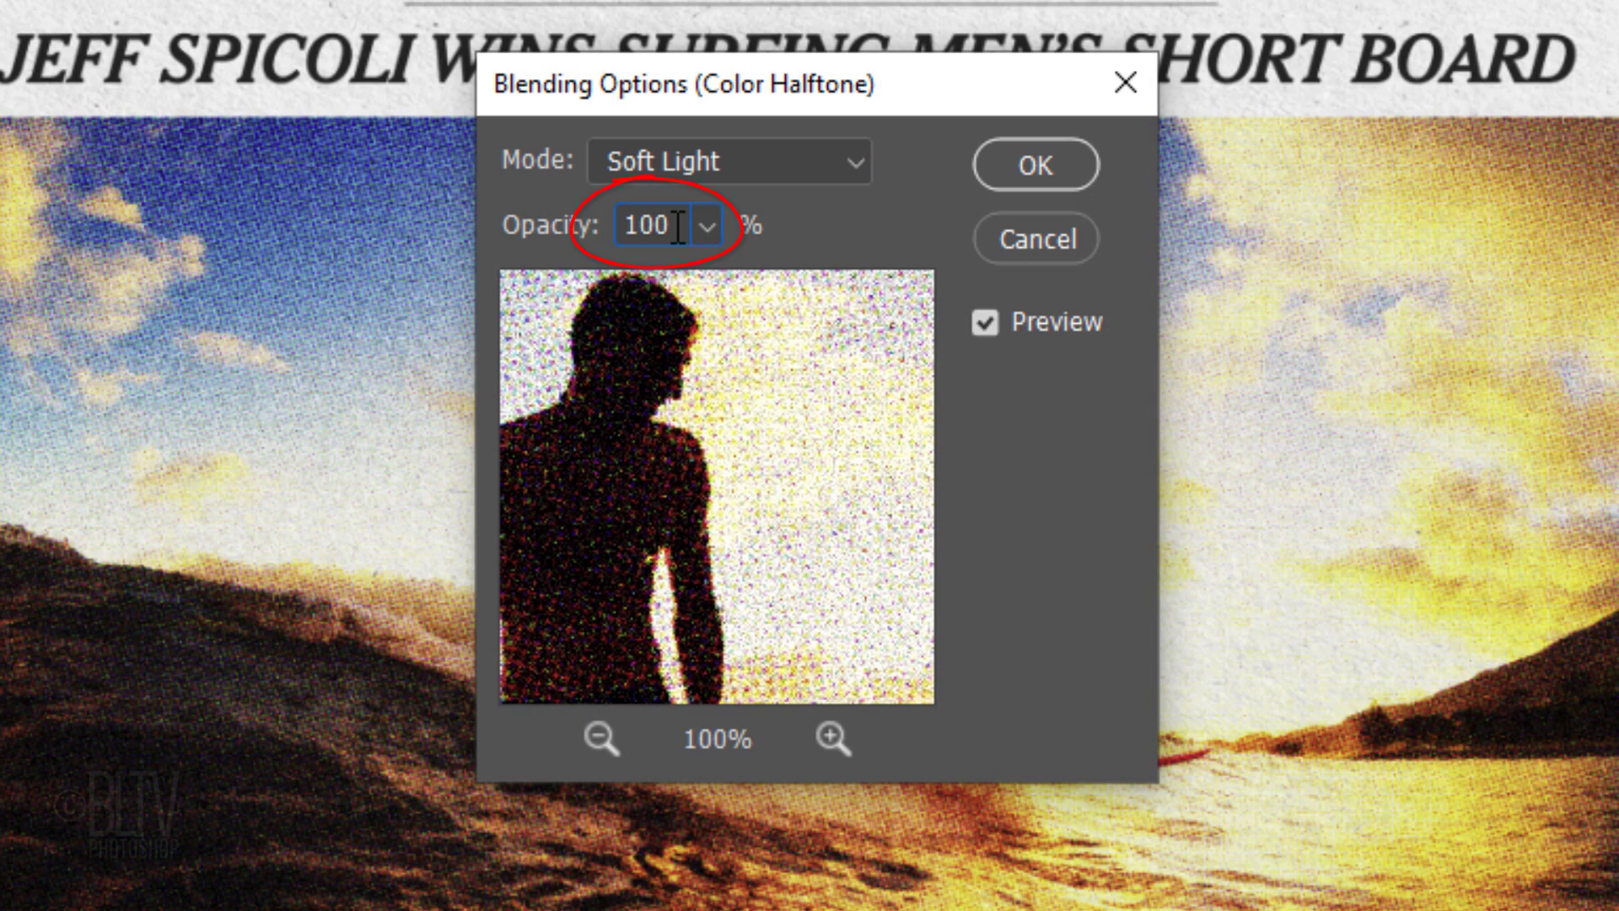
text(60)
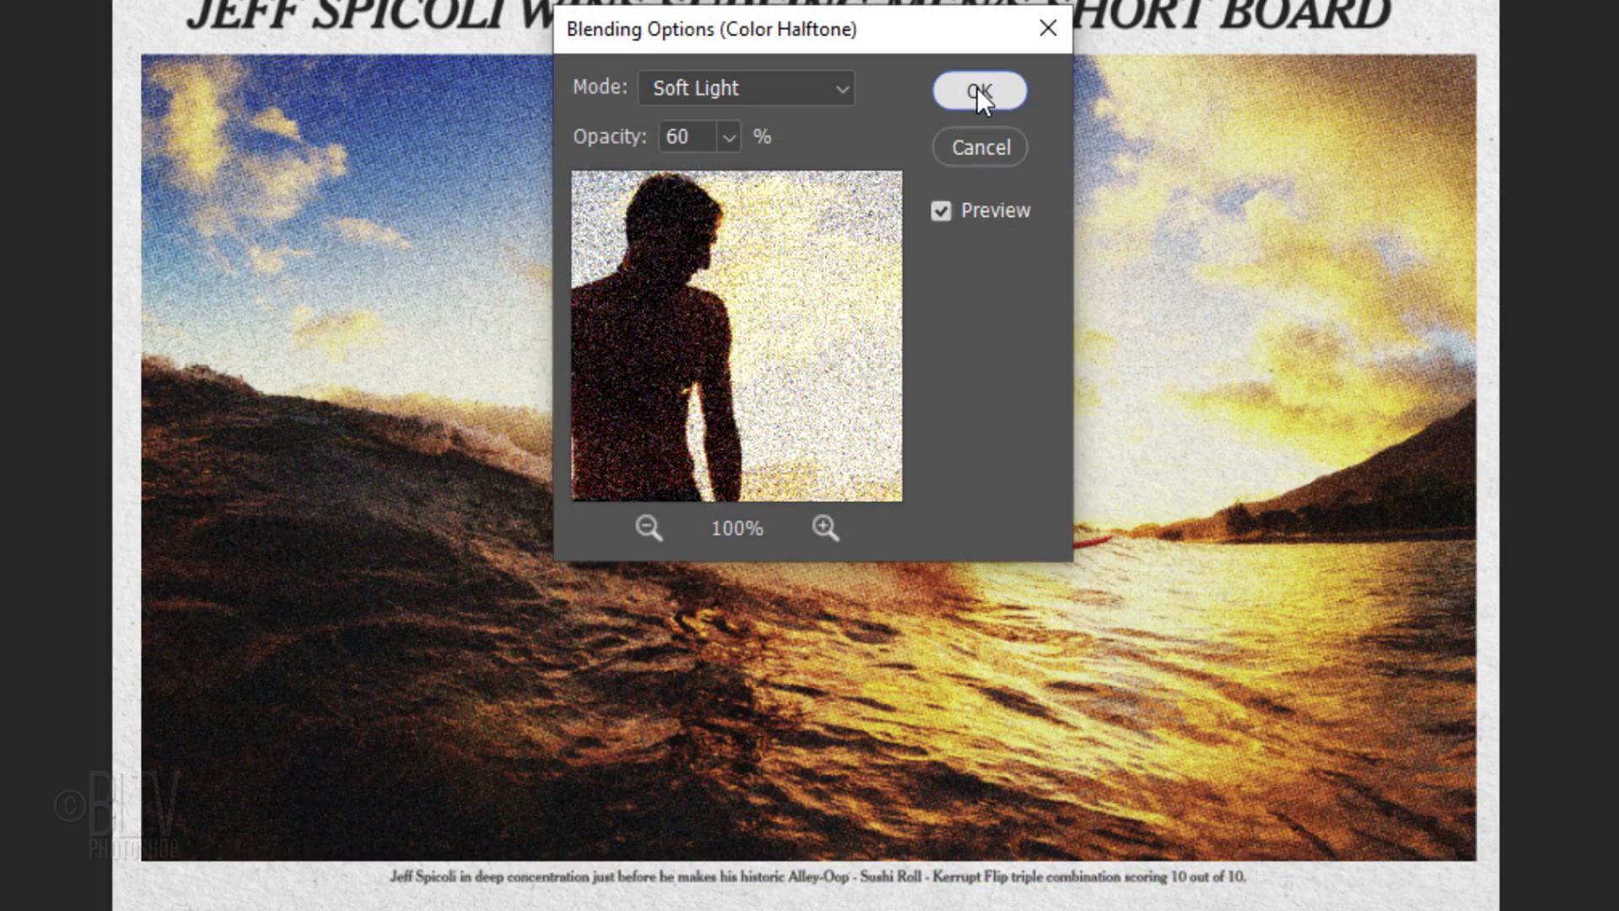
click(978, 91)
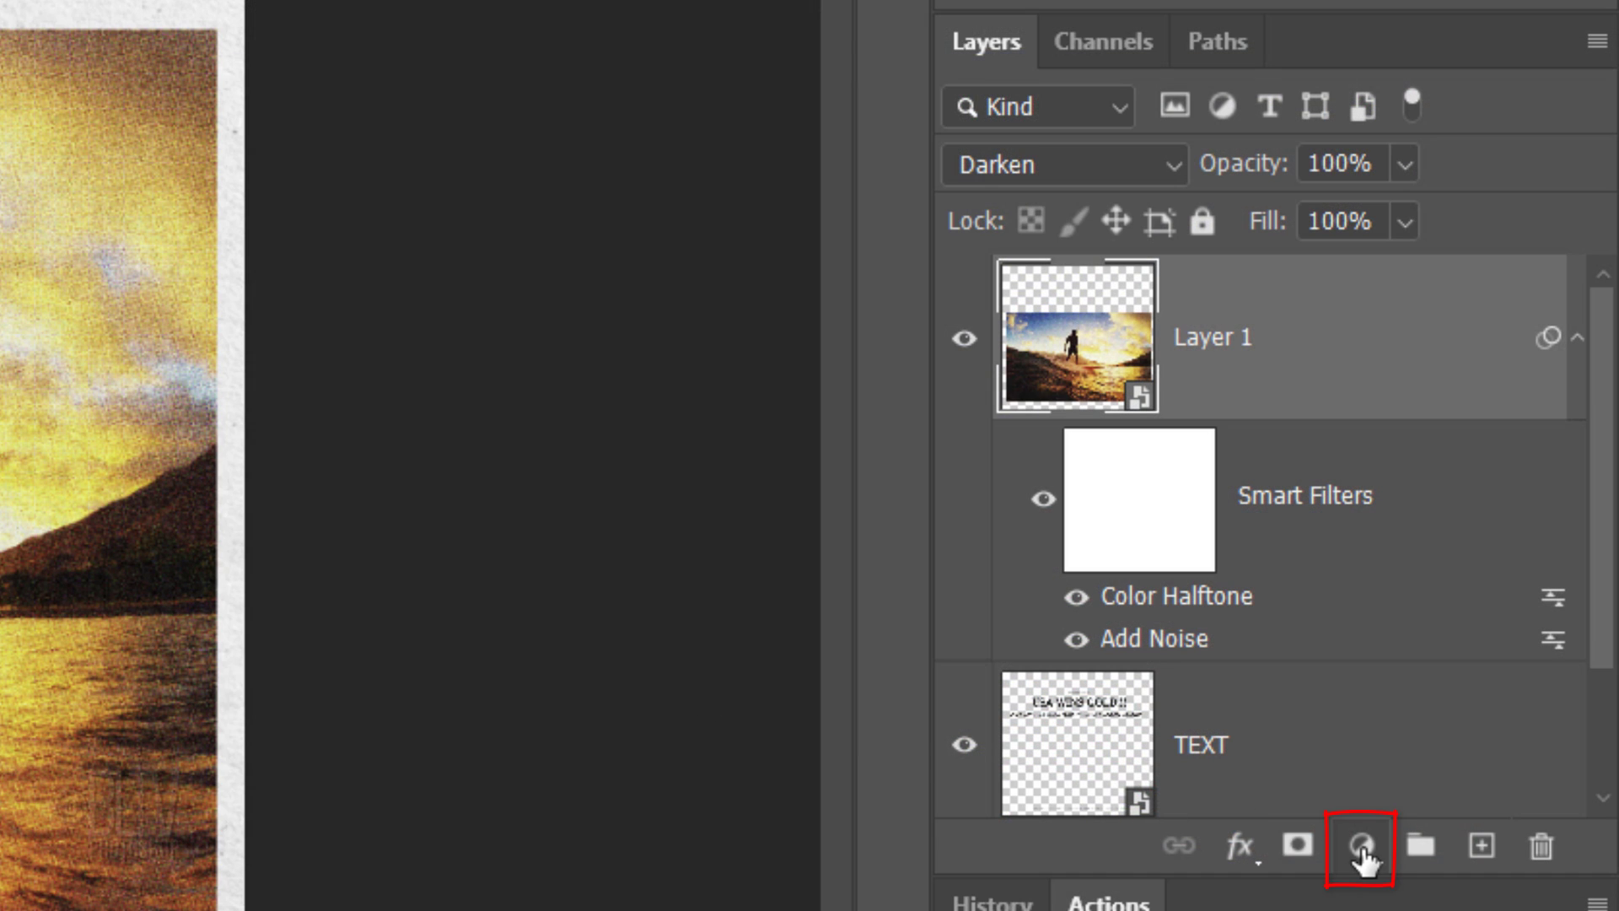
- Add a Brightness/Contrast adjustment clipped to Layer 1 and drag Contrast toward -50
click(1361, 847)
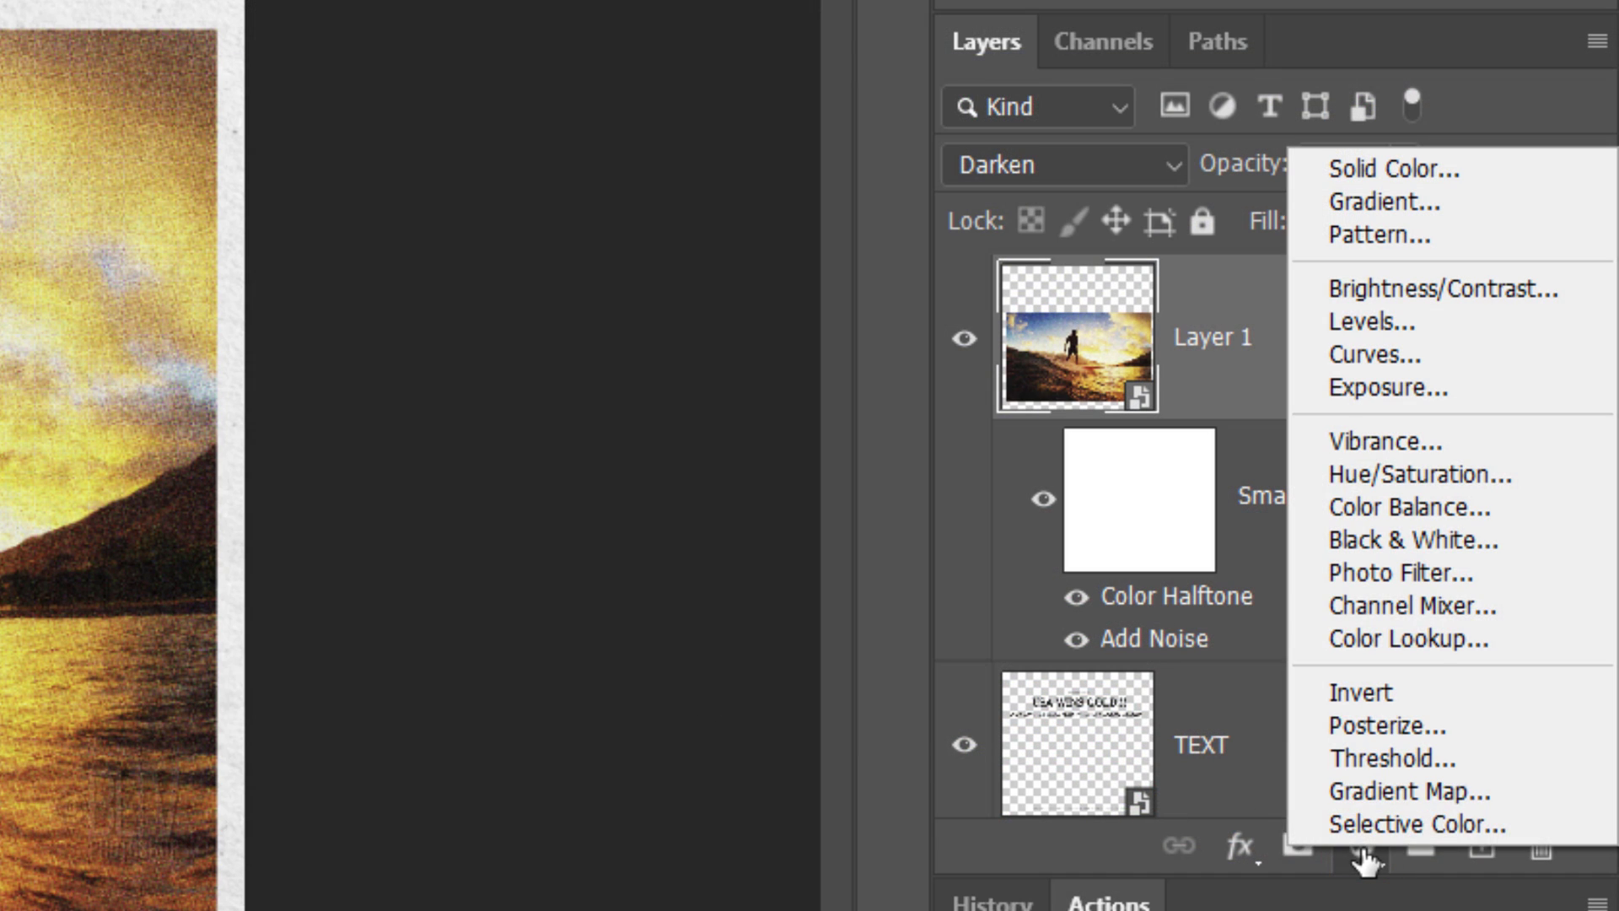
click(1376, 287)
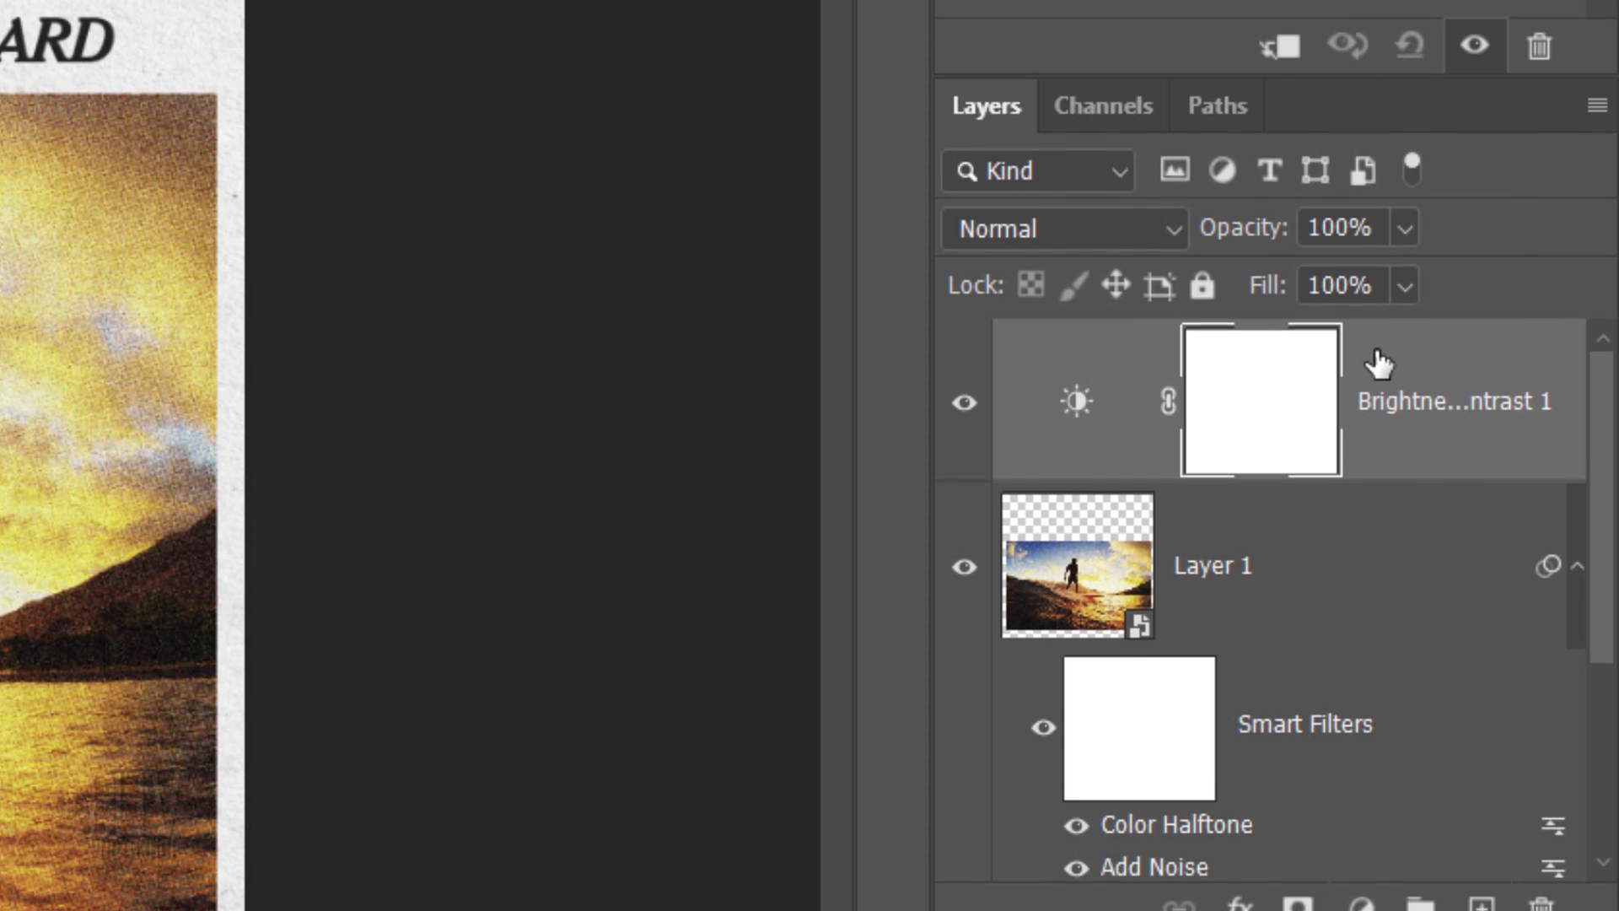
click(1280, 49)
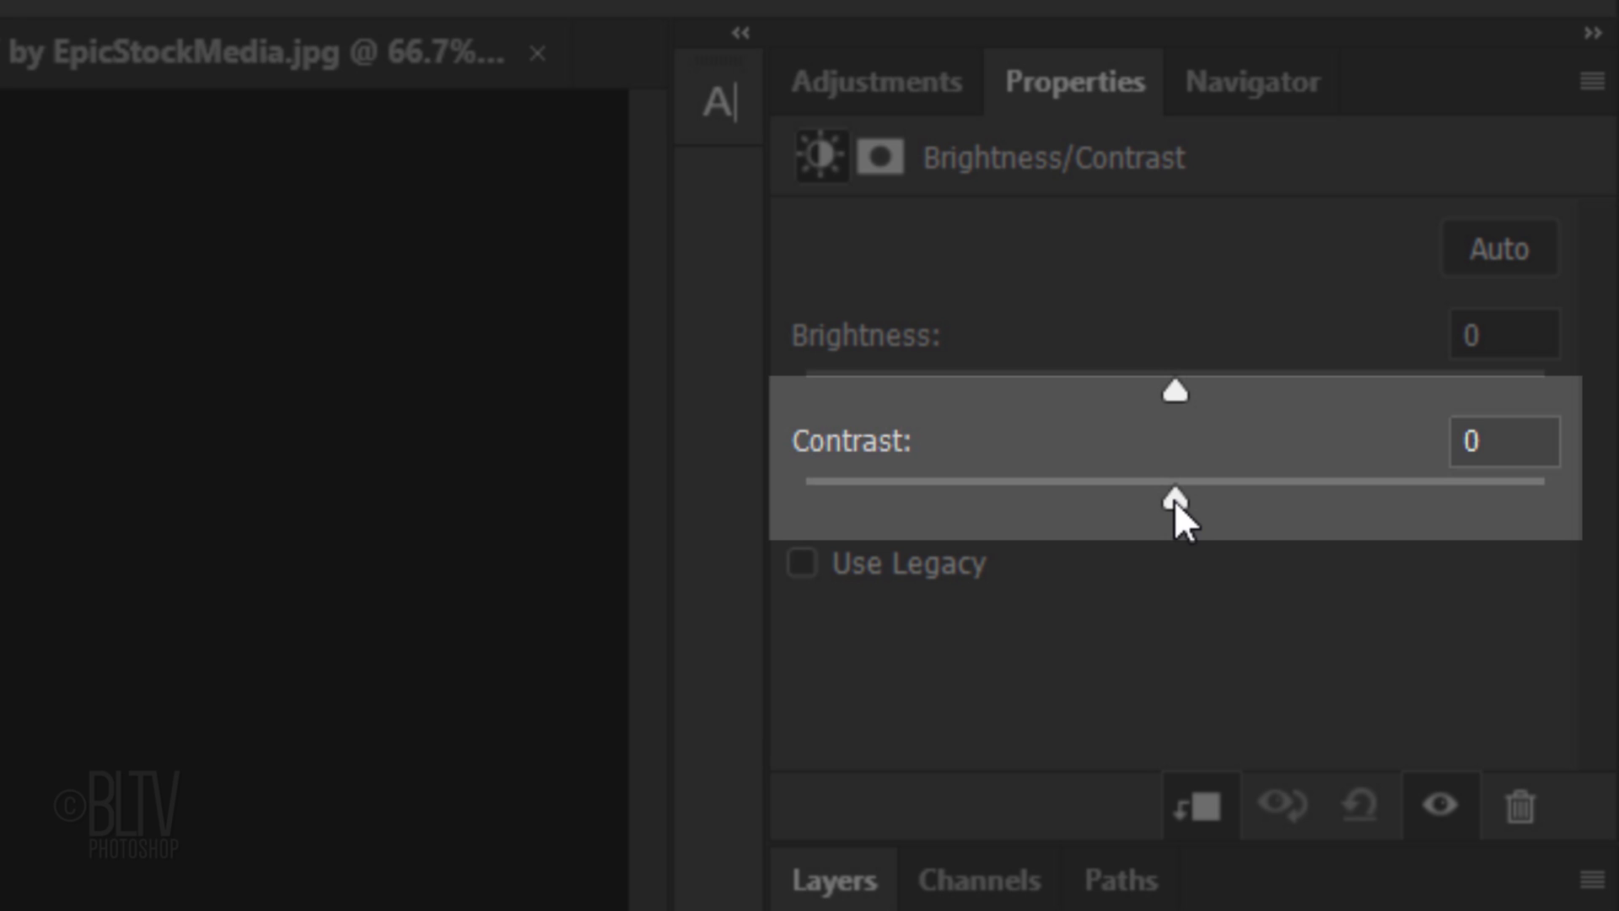
drag(1174, 499, 624, 468)
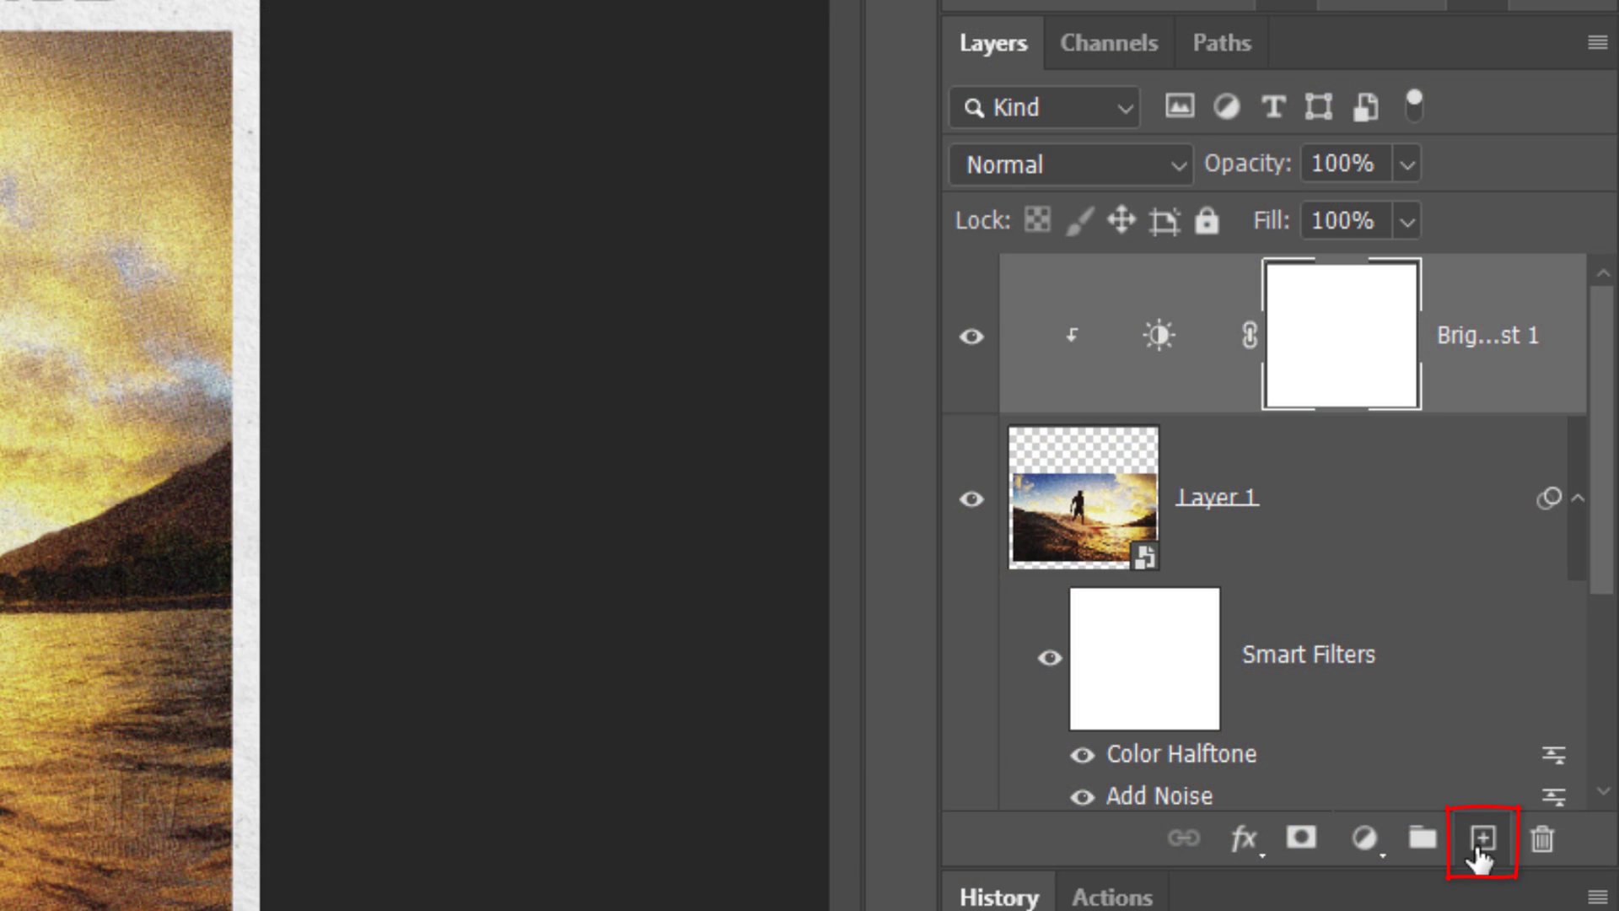
- Create a new layer, reset default black and white colours, and render Clouds on it
click(1481, 843)
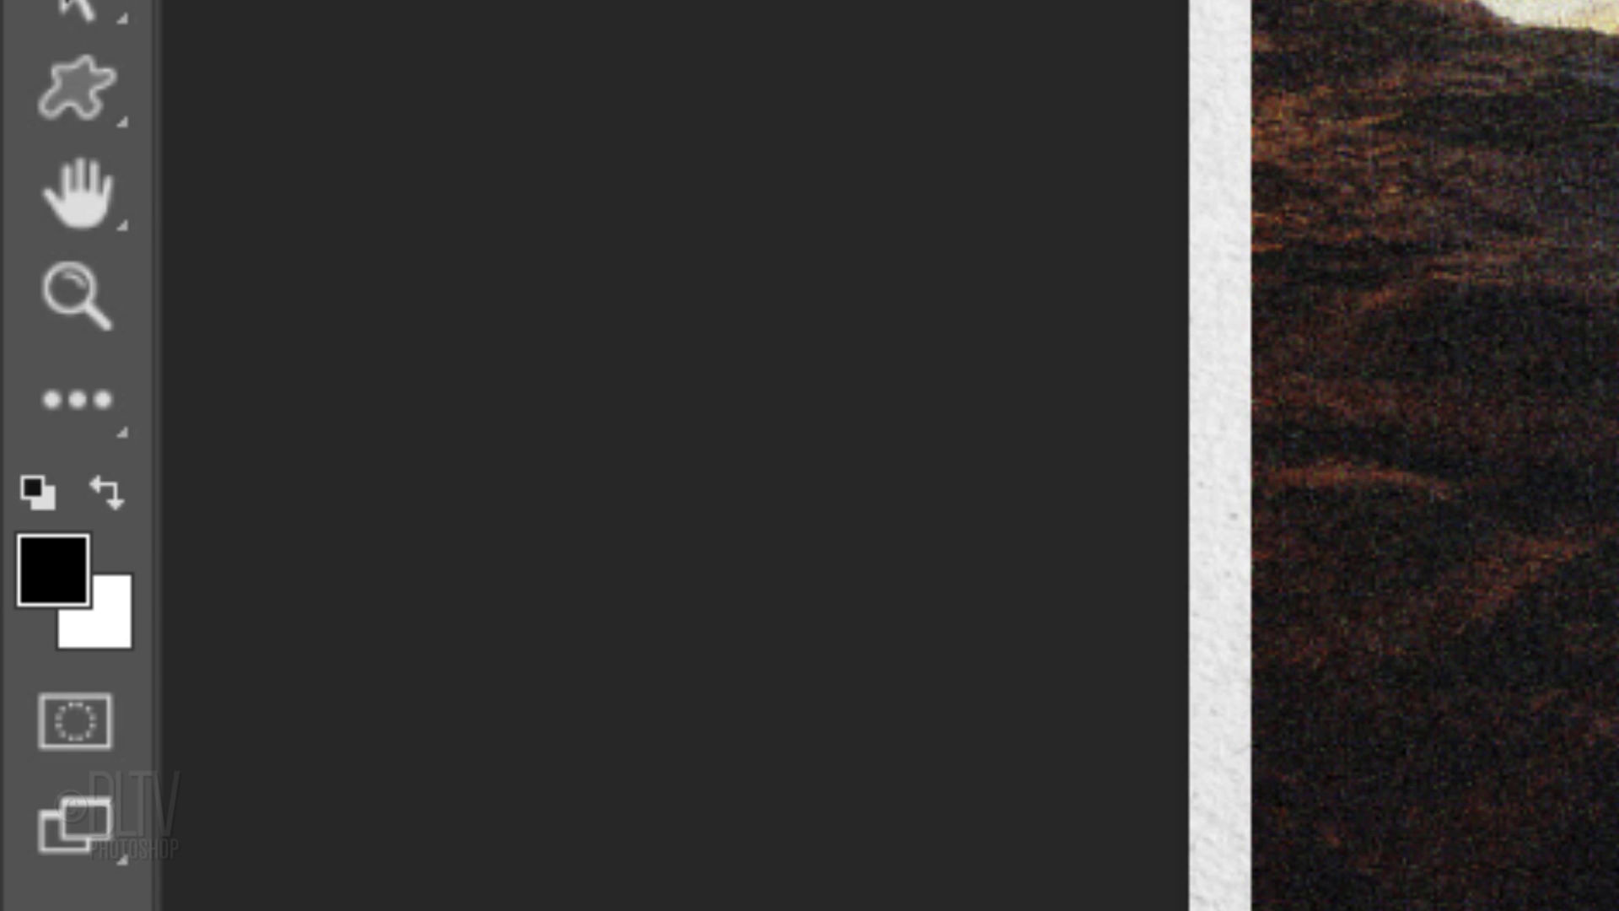
key(d)
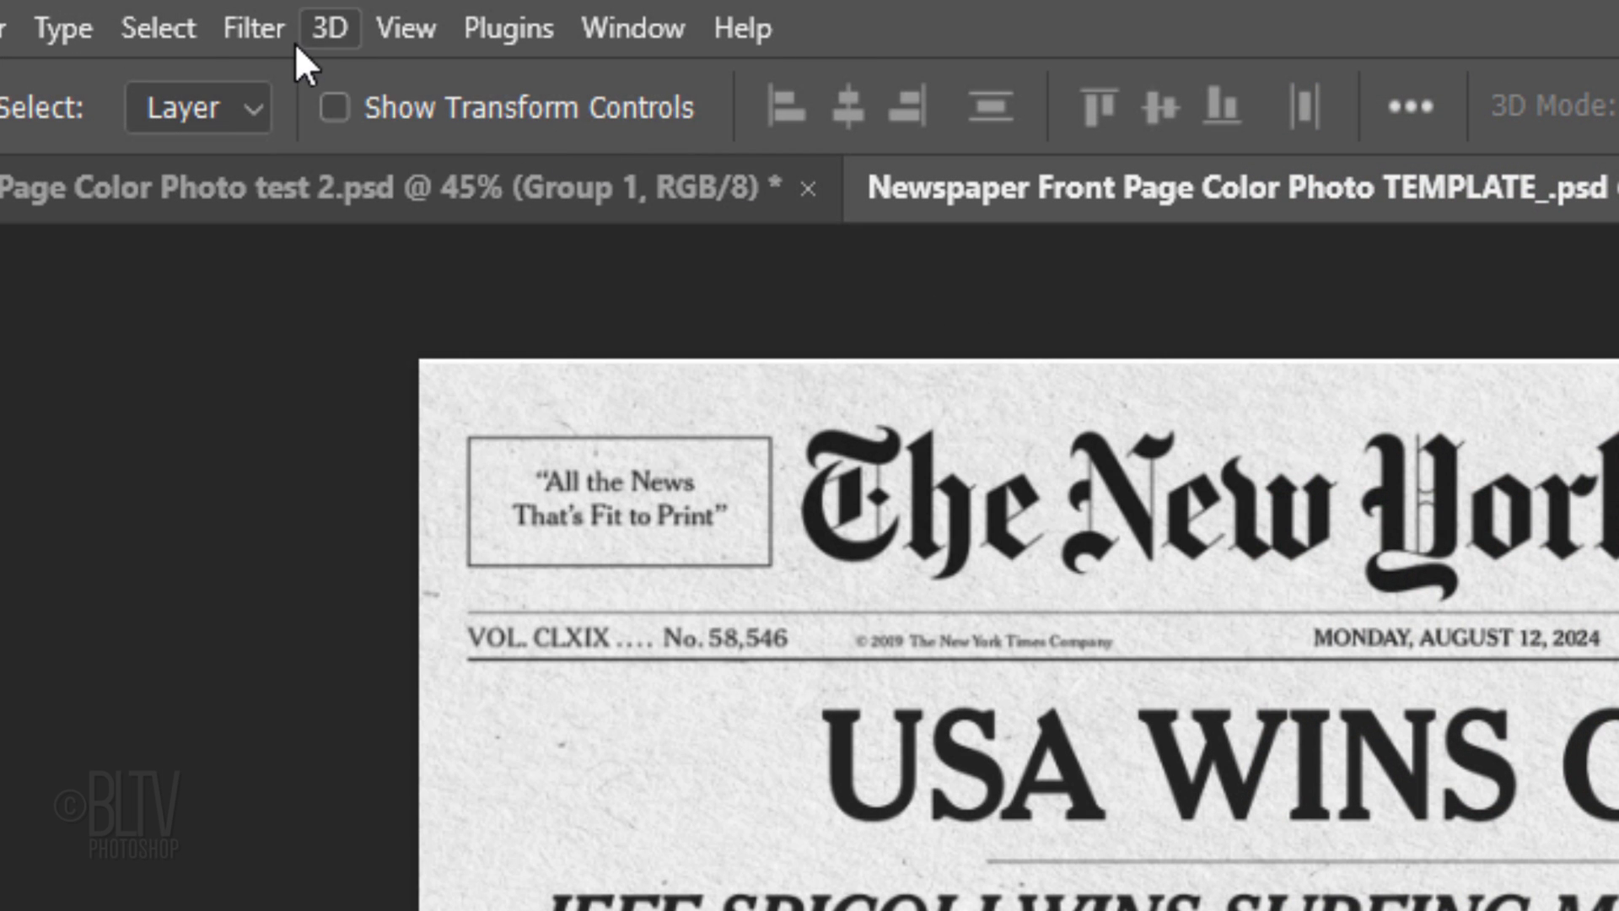
click(253, 28)
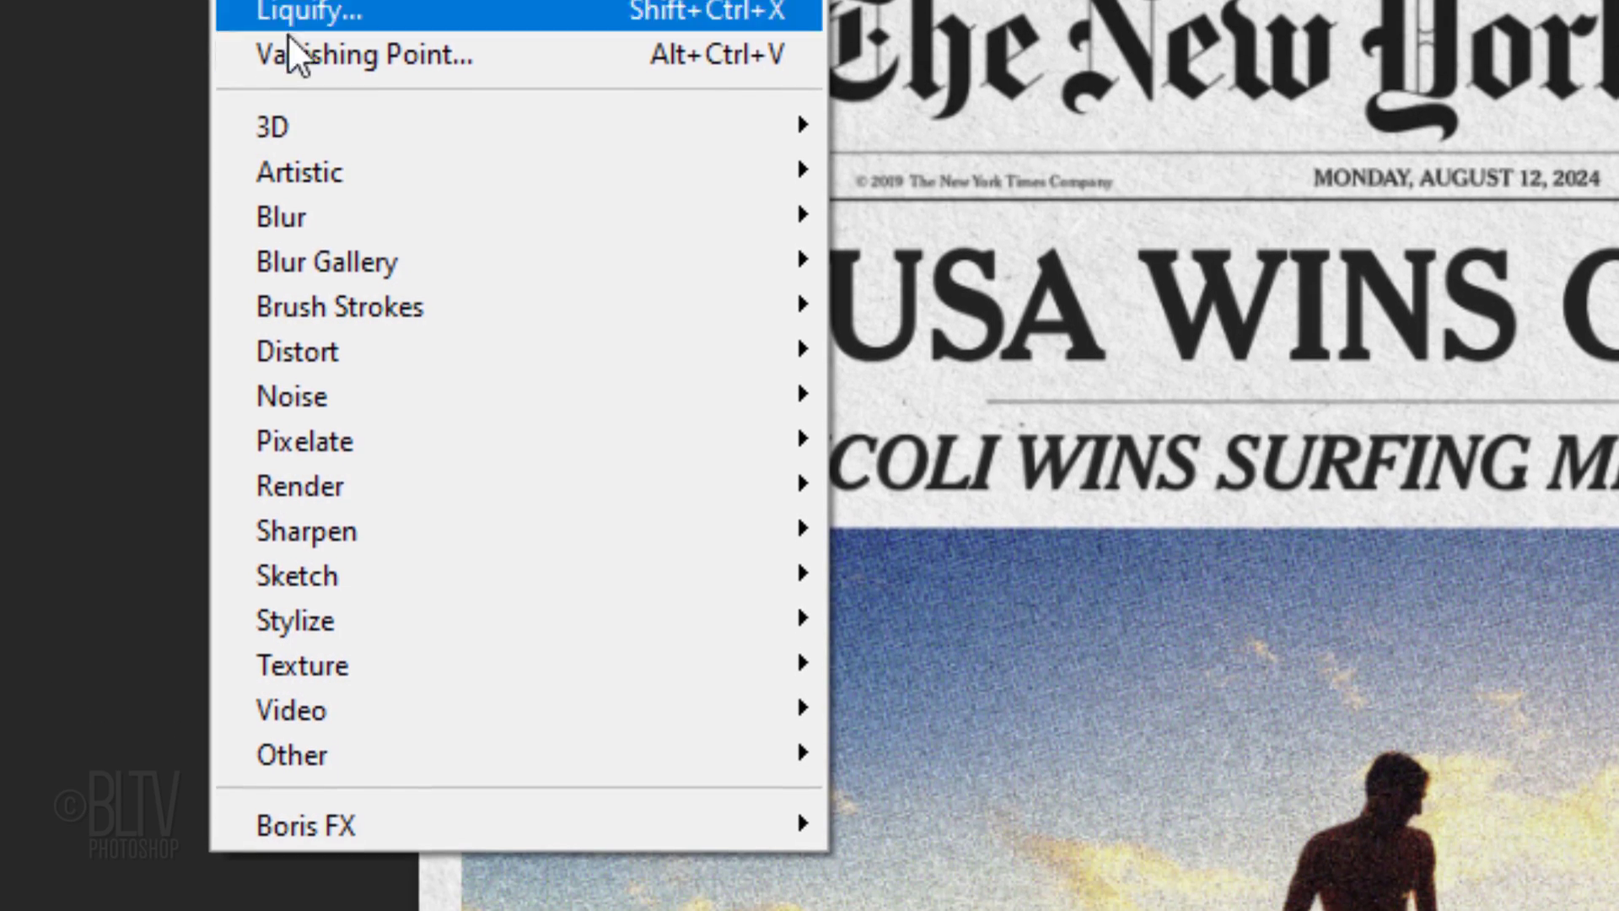
mouse_move(282, 489)
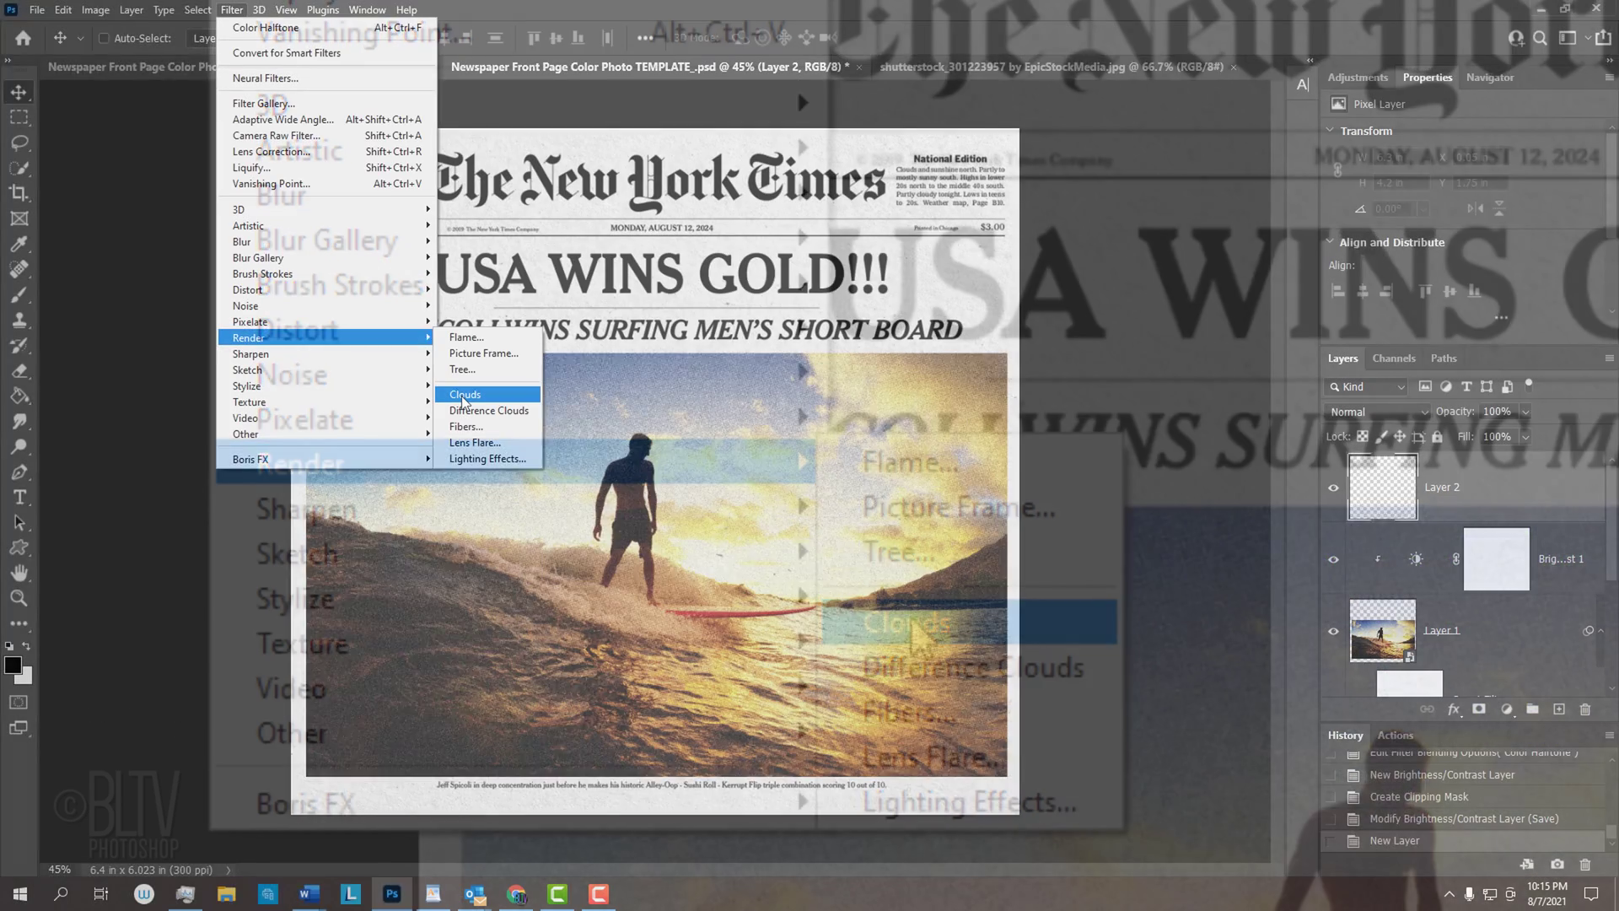
click(463, 395)
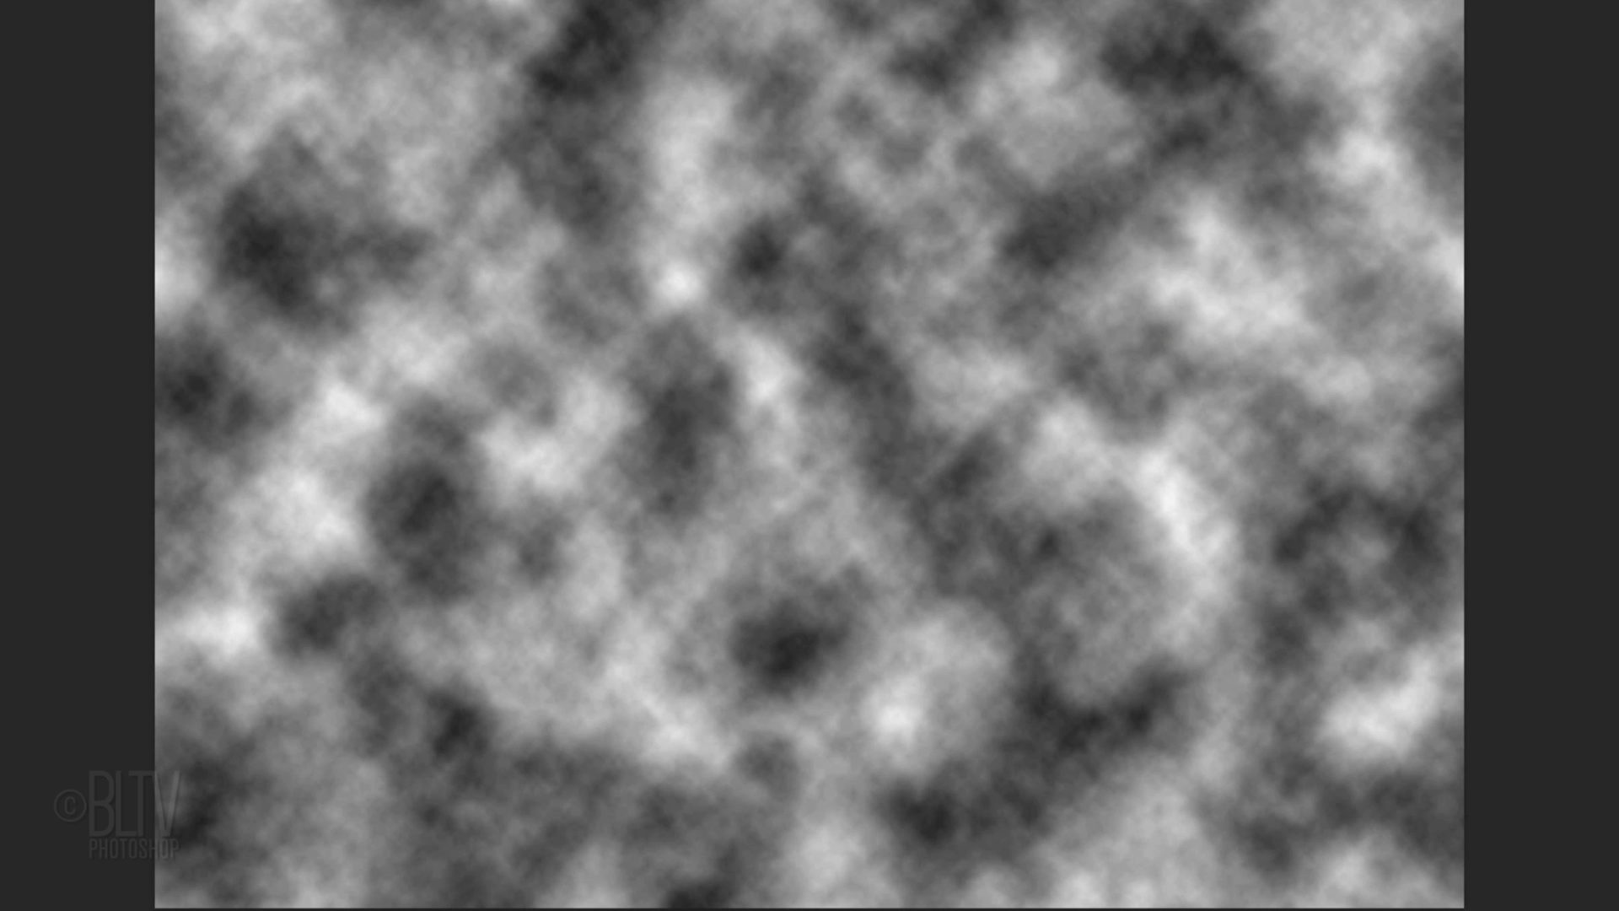
- Mask the clouds to Layer 1's shape and blend them in Soft Light at 40% opacity
ctrl+click(1045, 675)
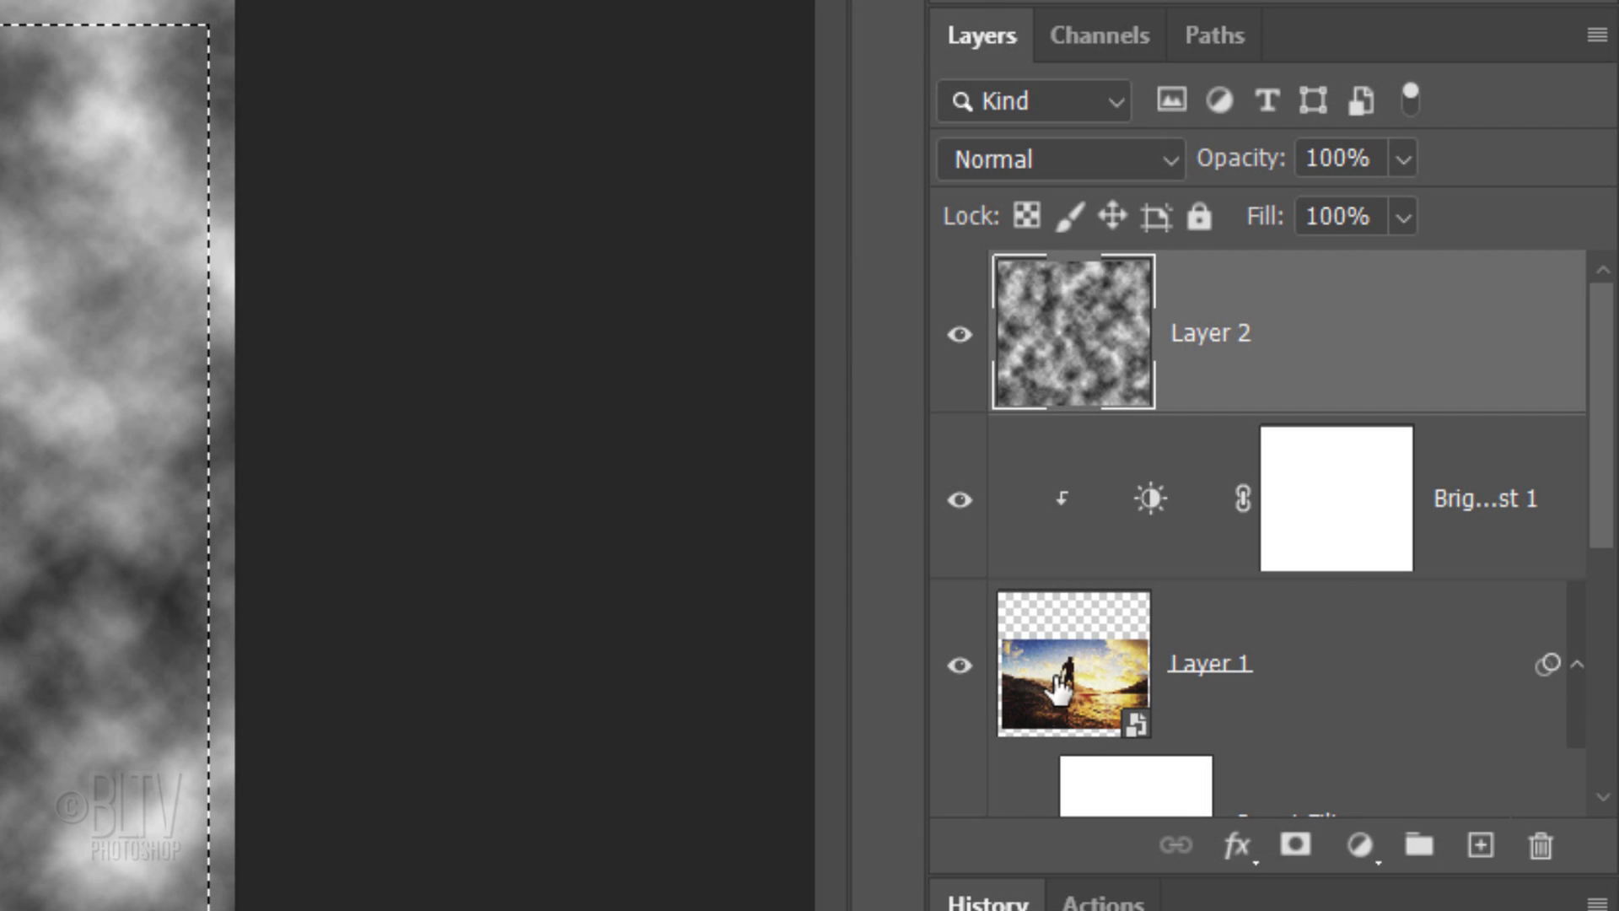
click(1293, 844)
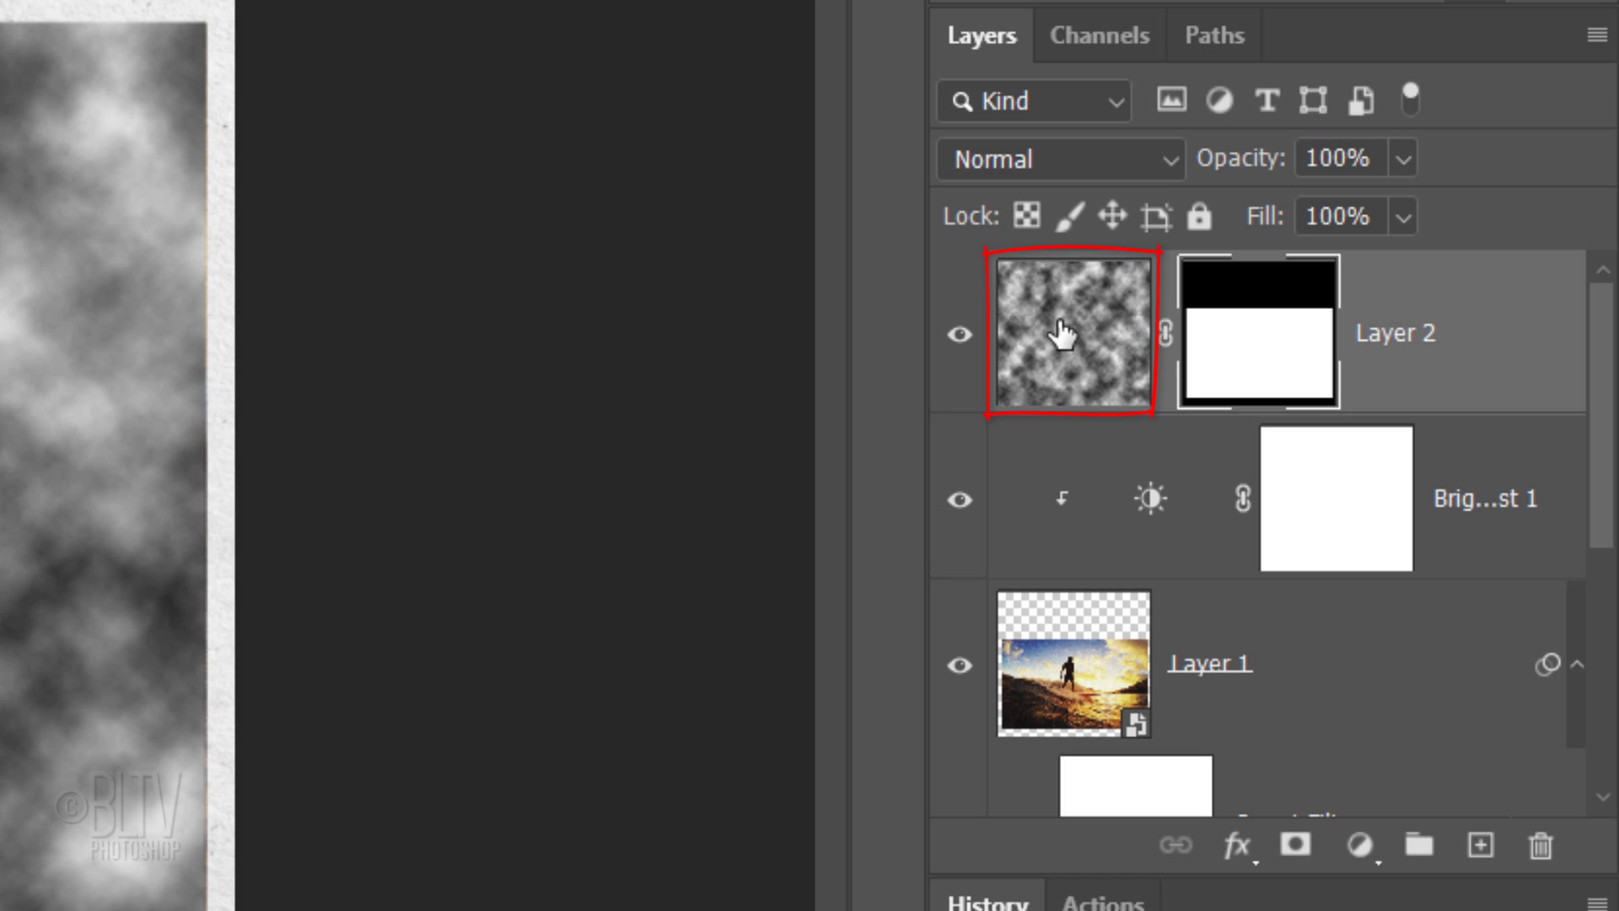
click(1377, 485)
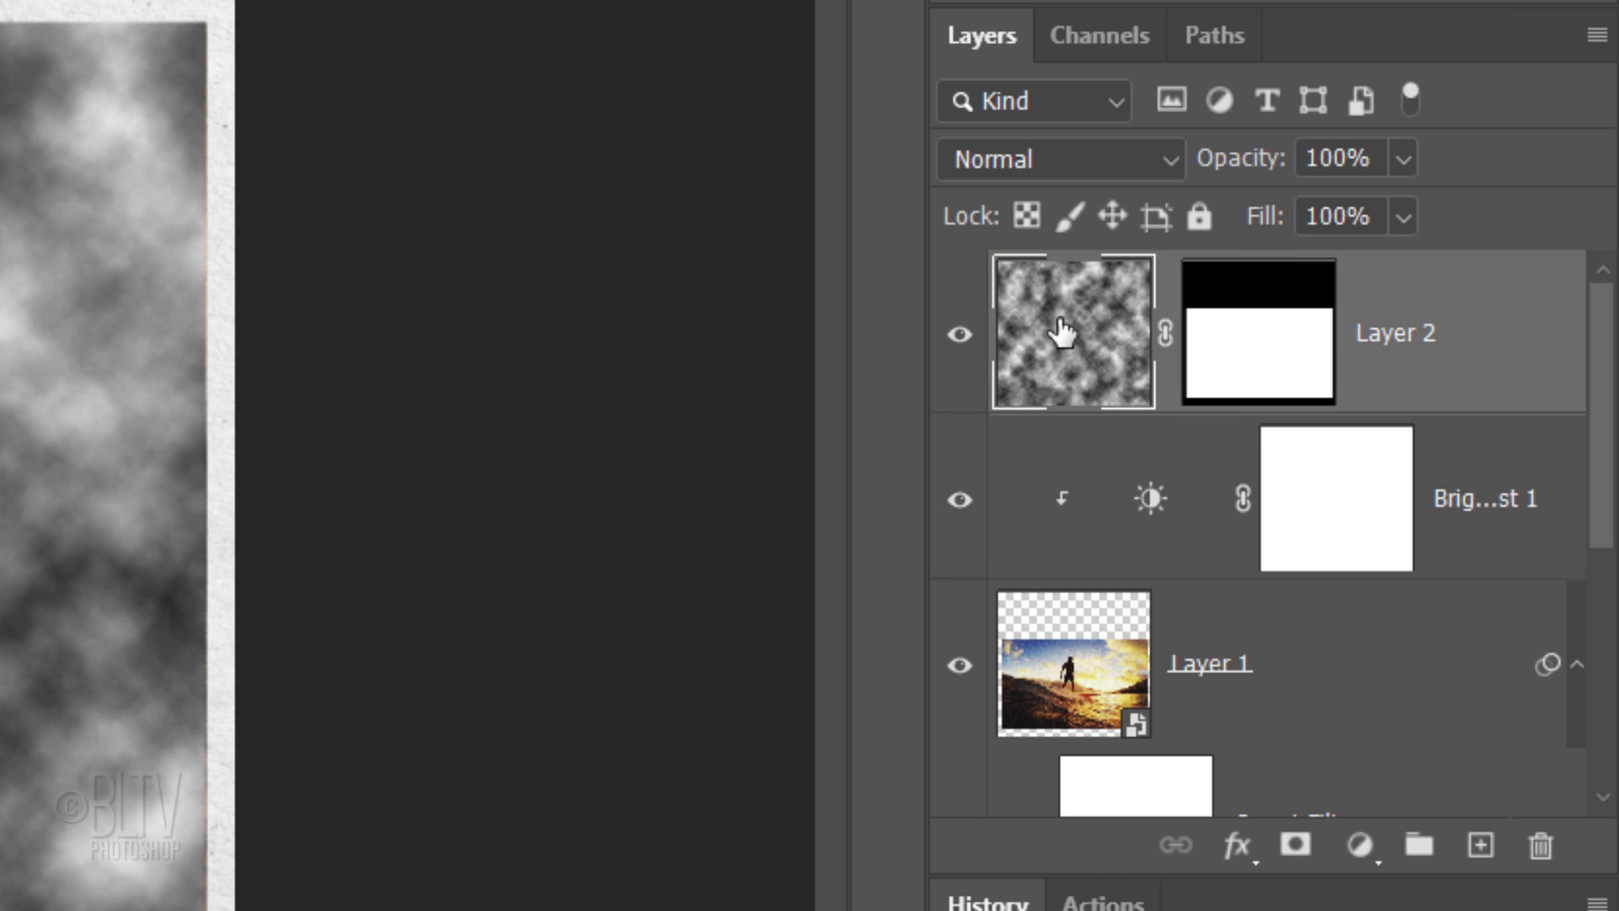
click(1006, 160)
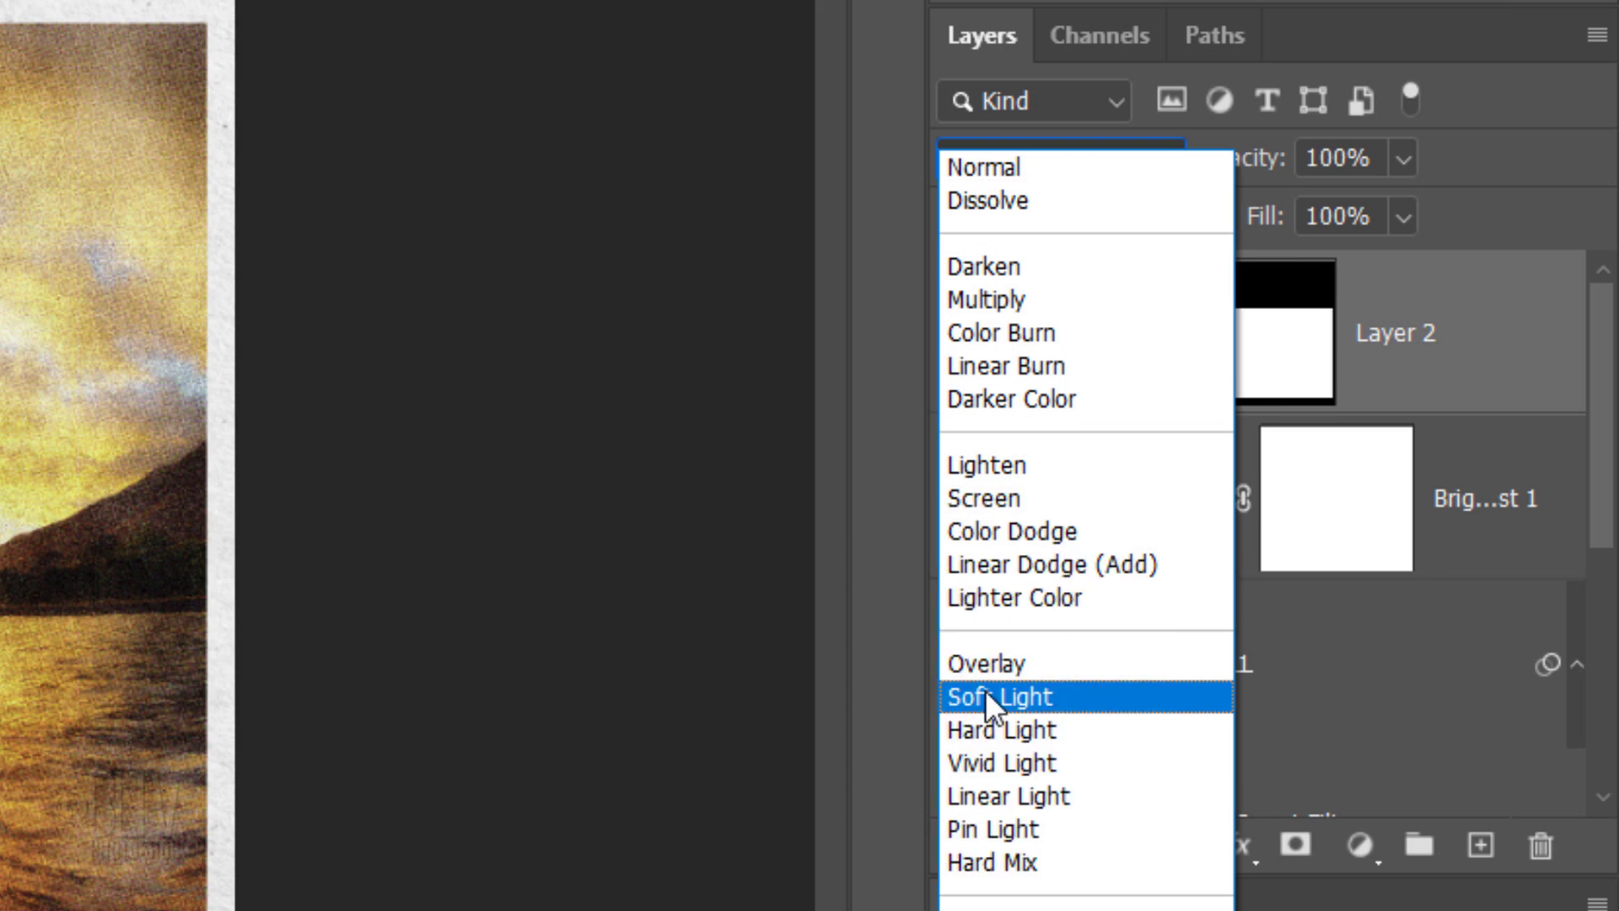
click(985, 692)
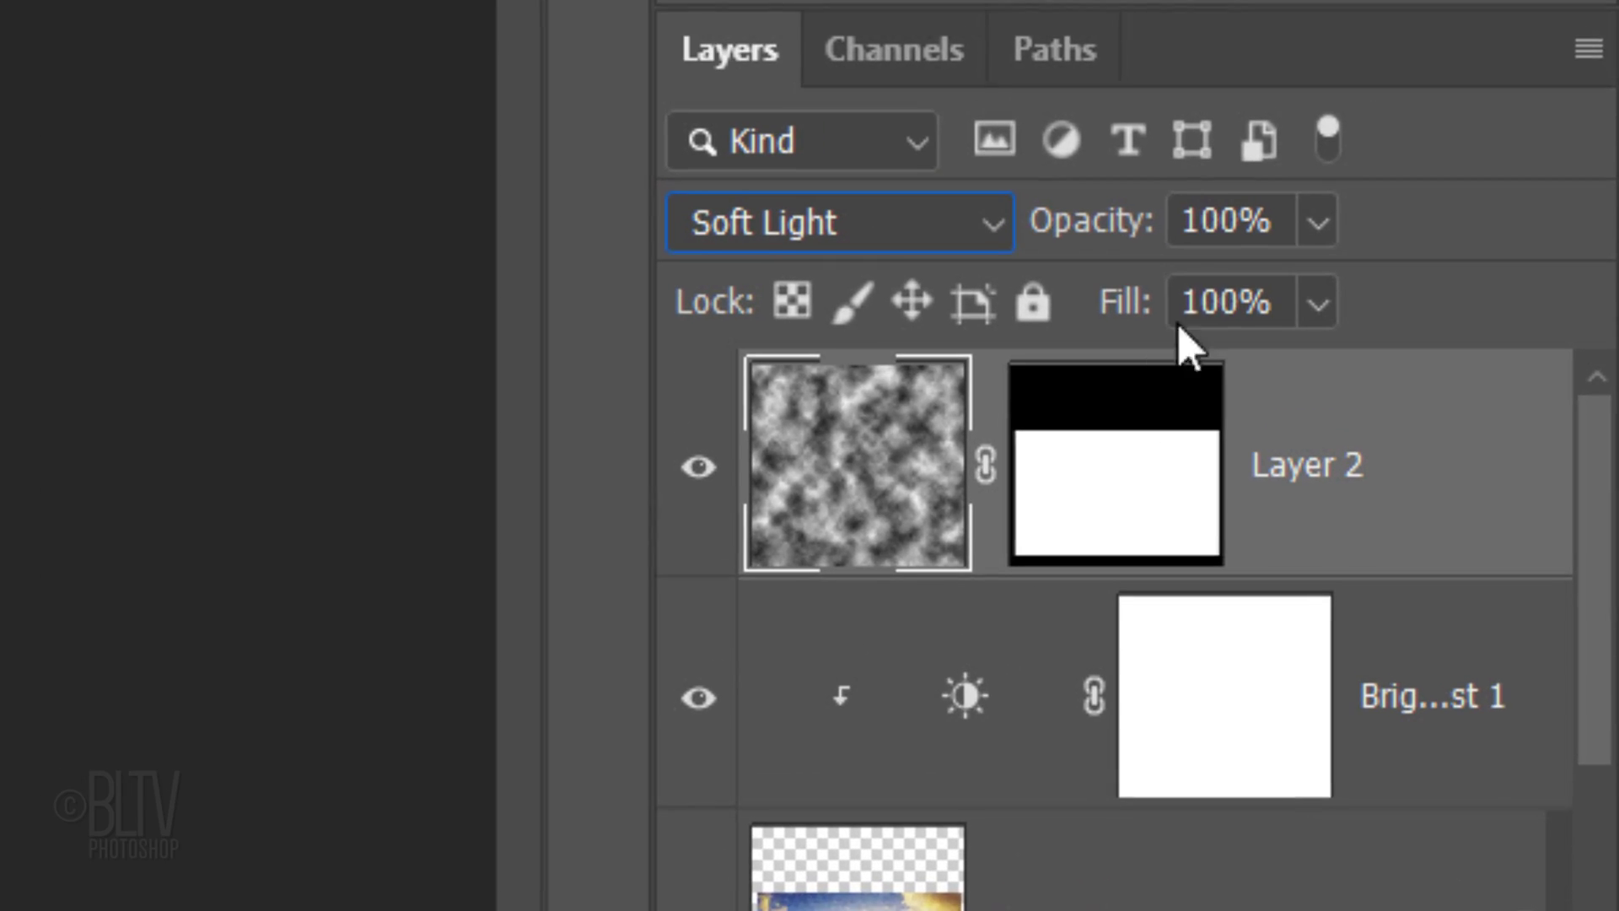
click(1241, 216)
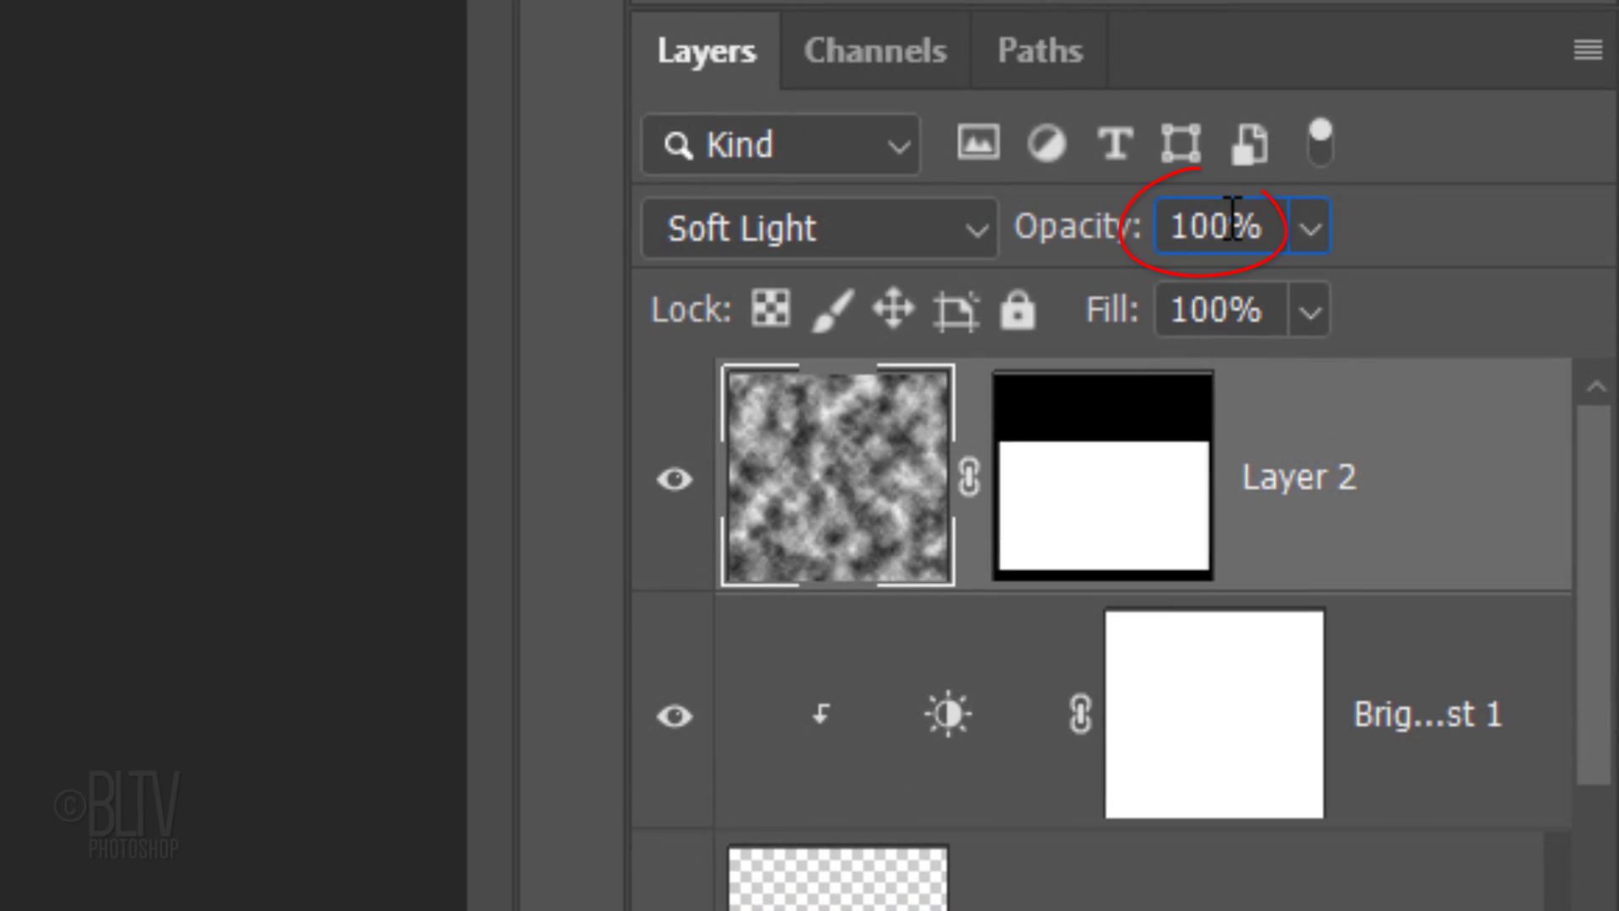
text(40)
key(Return)
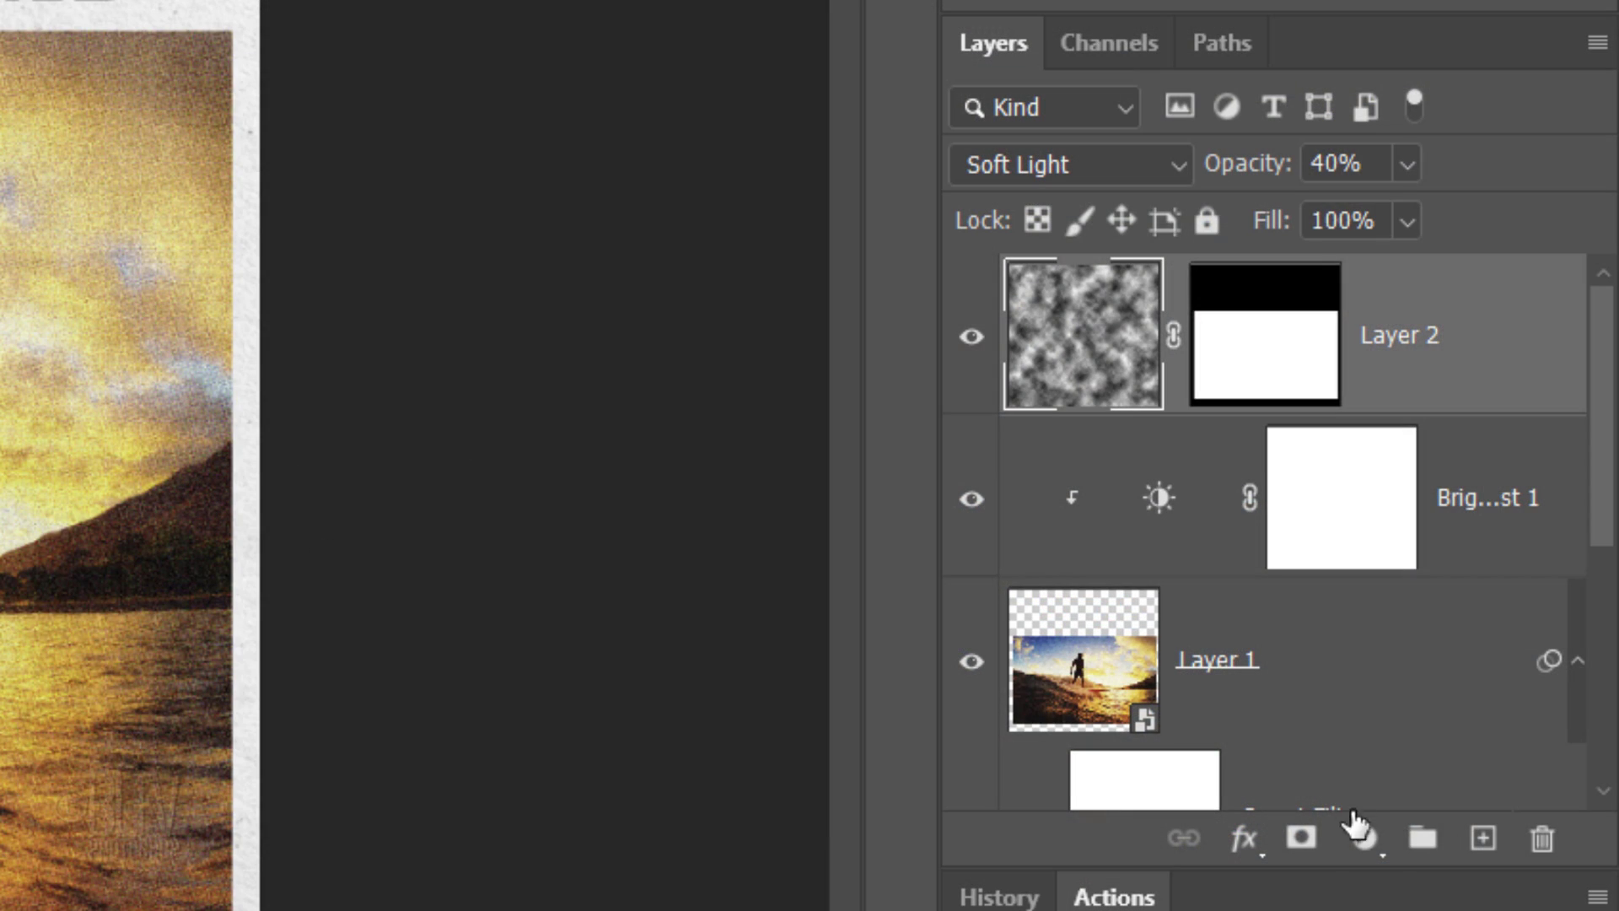
- Add a Vibrance adjustment layer on top of the stack with Vibrance set to -20
click(1364, 839)
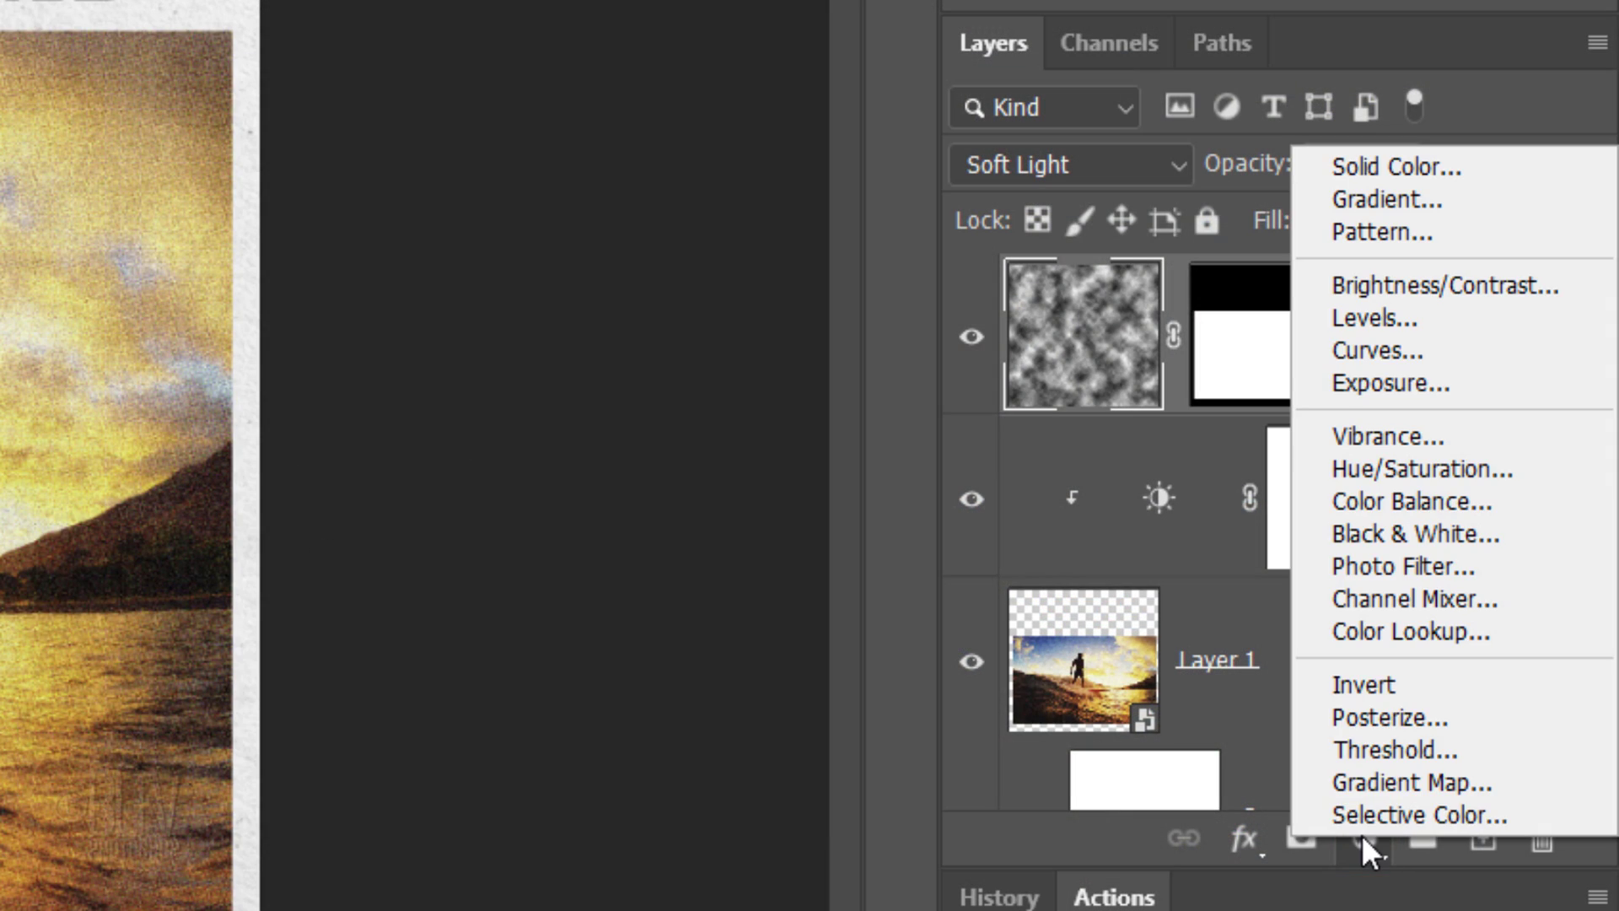
click(1382, 433)
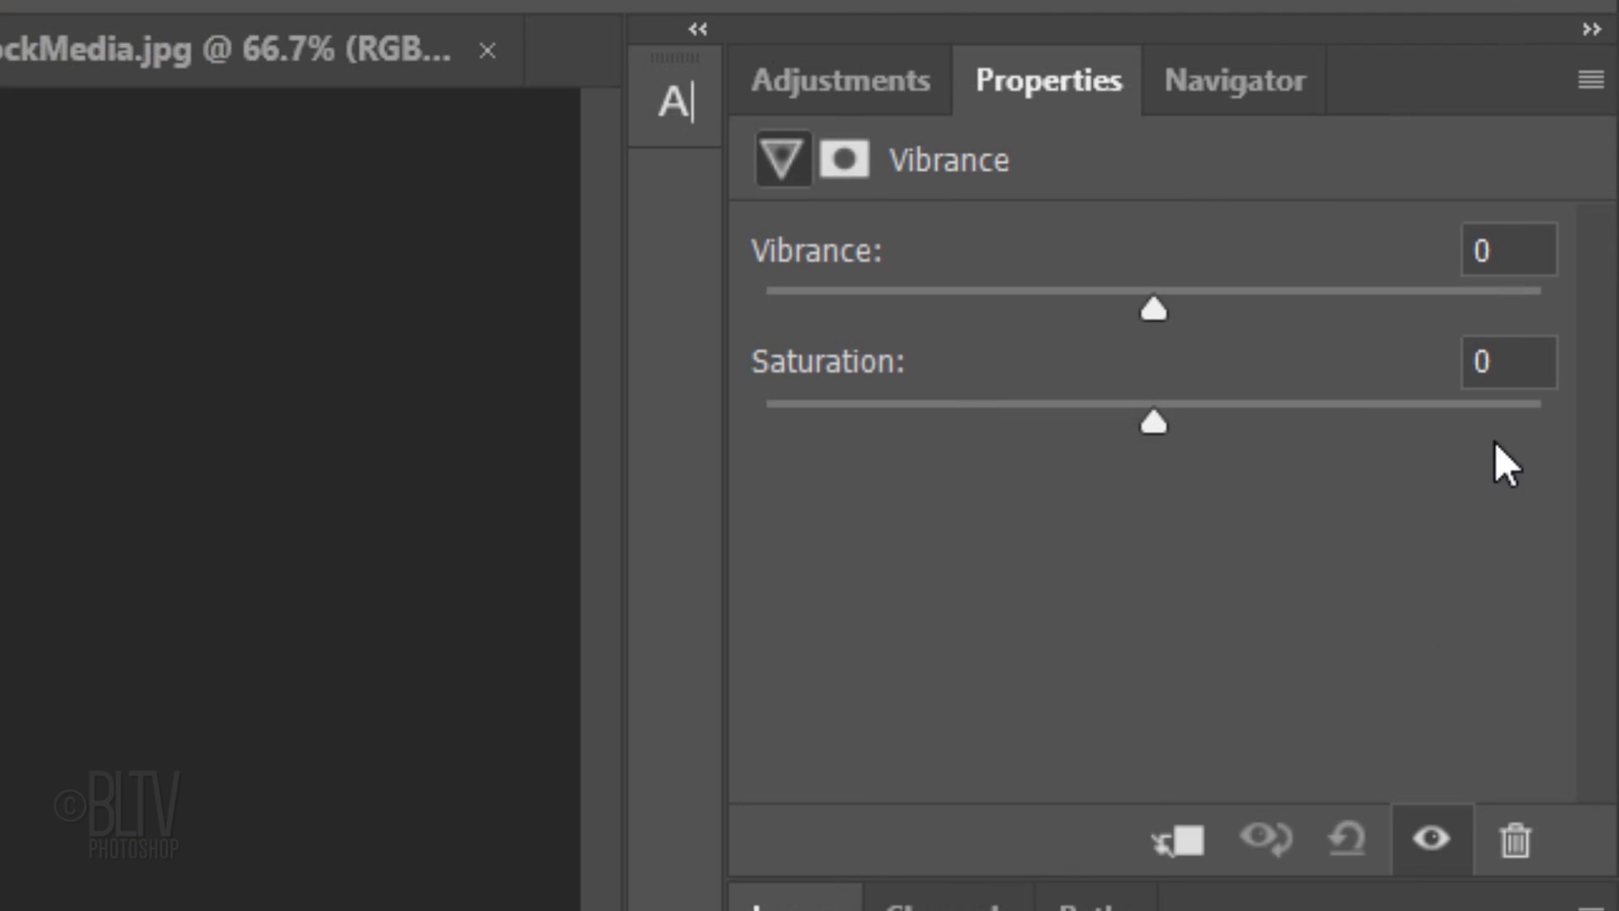
click(1510, 250)
text(-20)
key(Return)
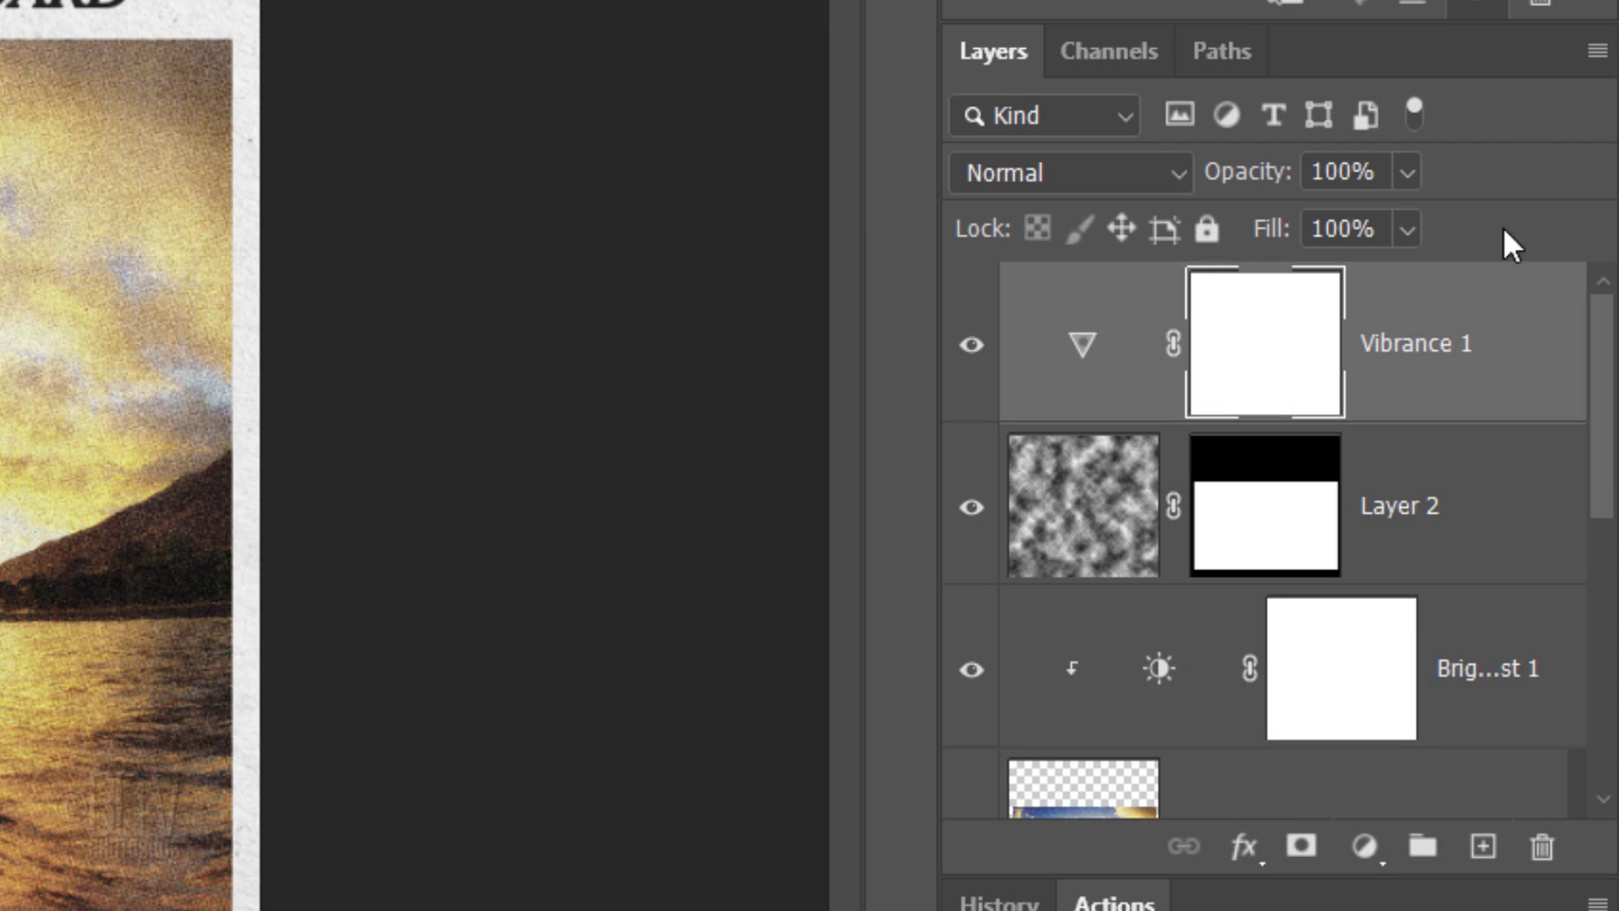
- Select the TEXT layer and open its smart object contents as a separate .psb document
drag(1601, 456, 1607, 717)
click(1080, 590)
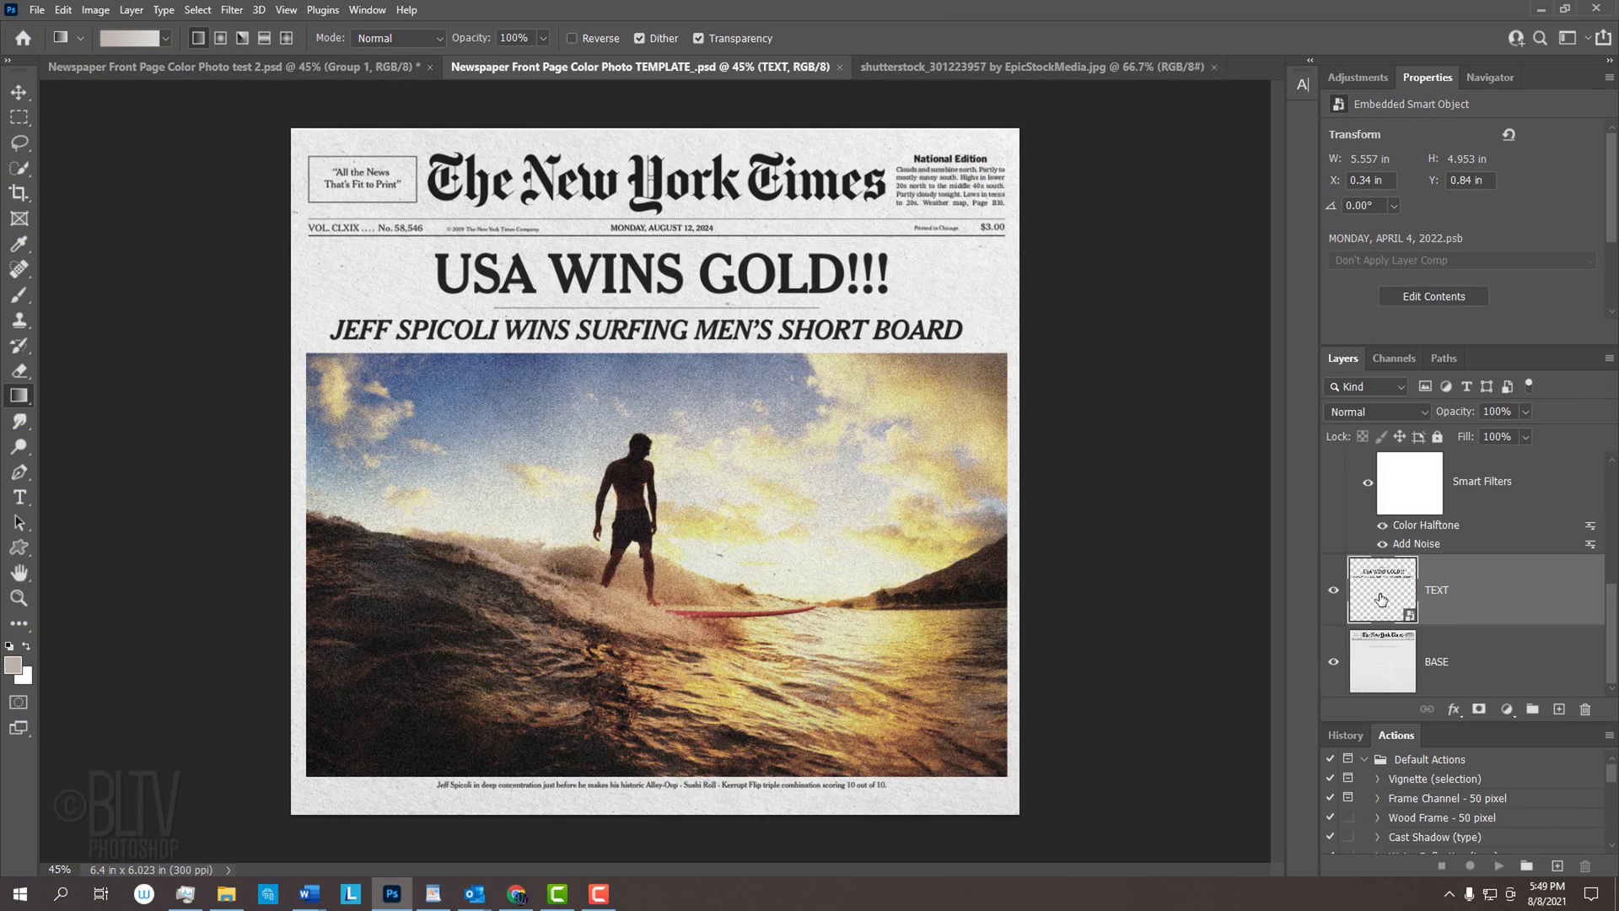
double_click(1080, 590)
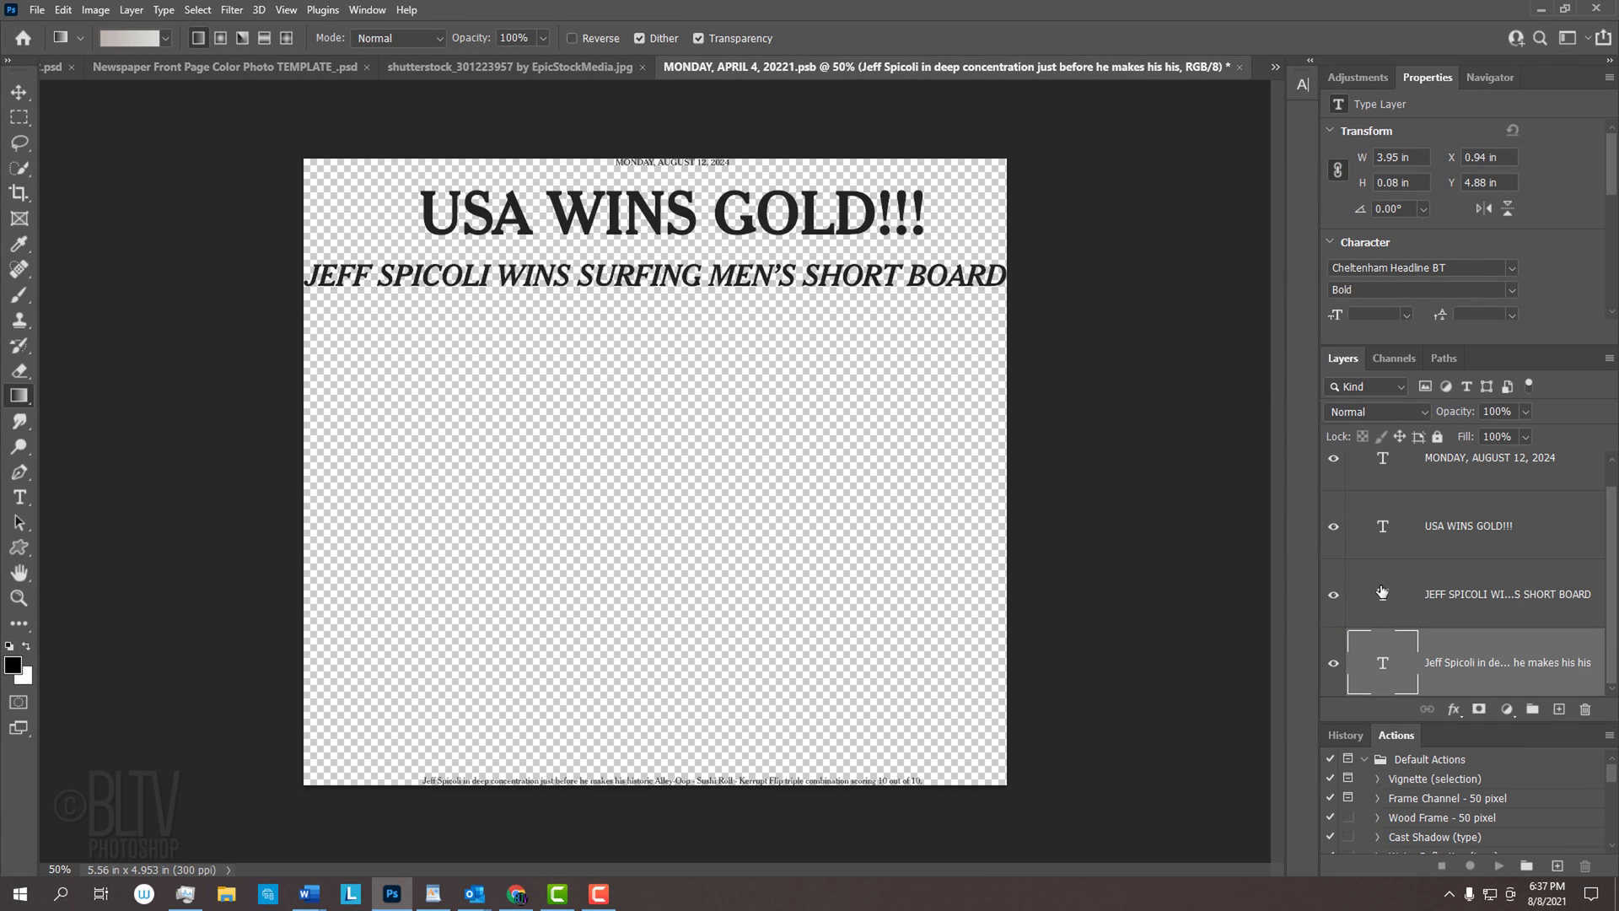
- Retype the USA WINS GOLD!!! headline as NEW HEADLINE!!!, keeping its 1e1e1e colour
double_click(1195, 371)
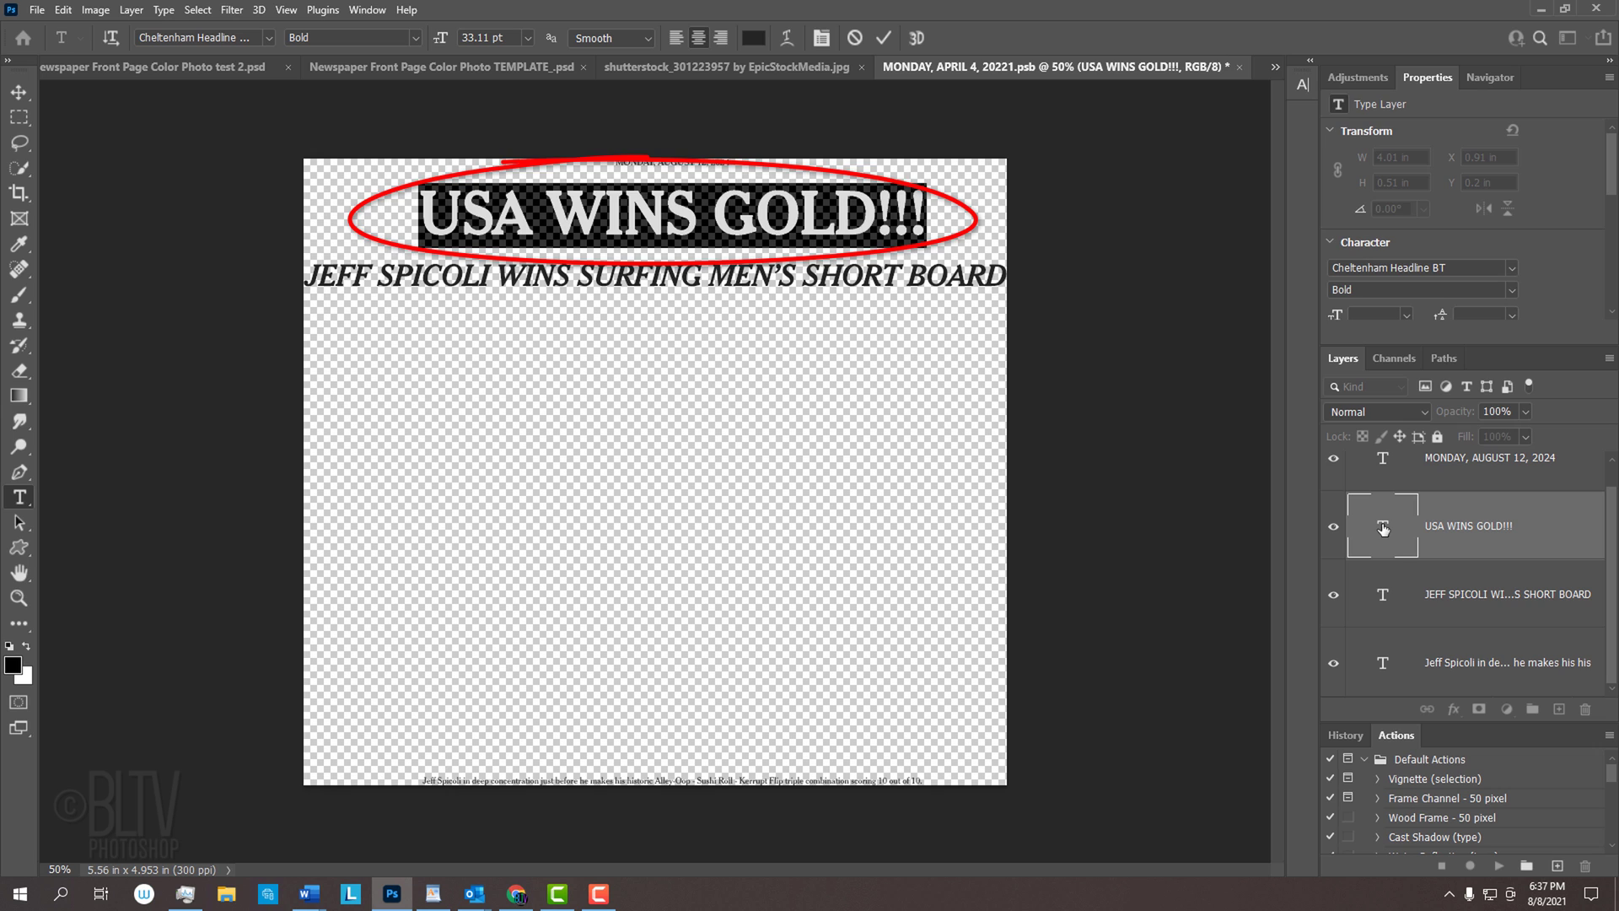
key(ctrl+h)
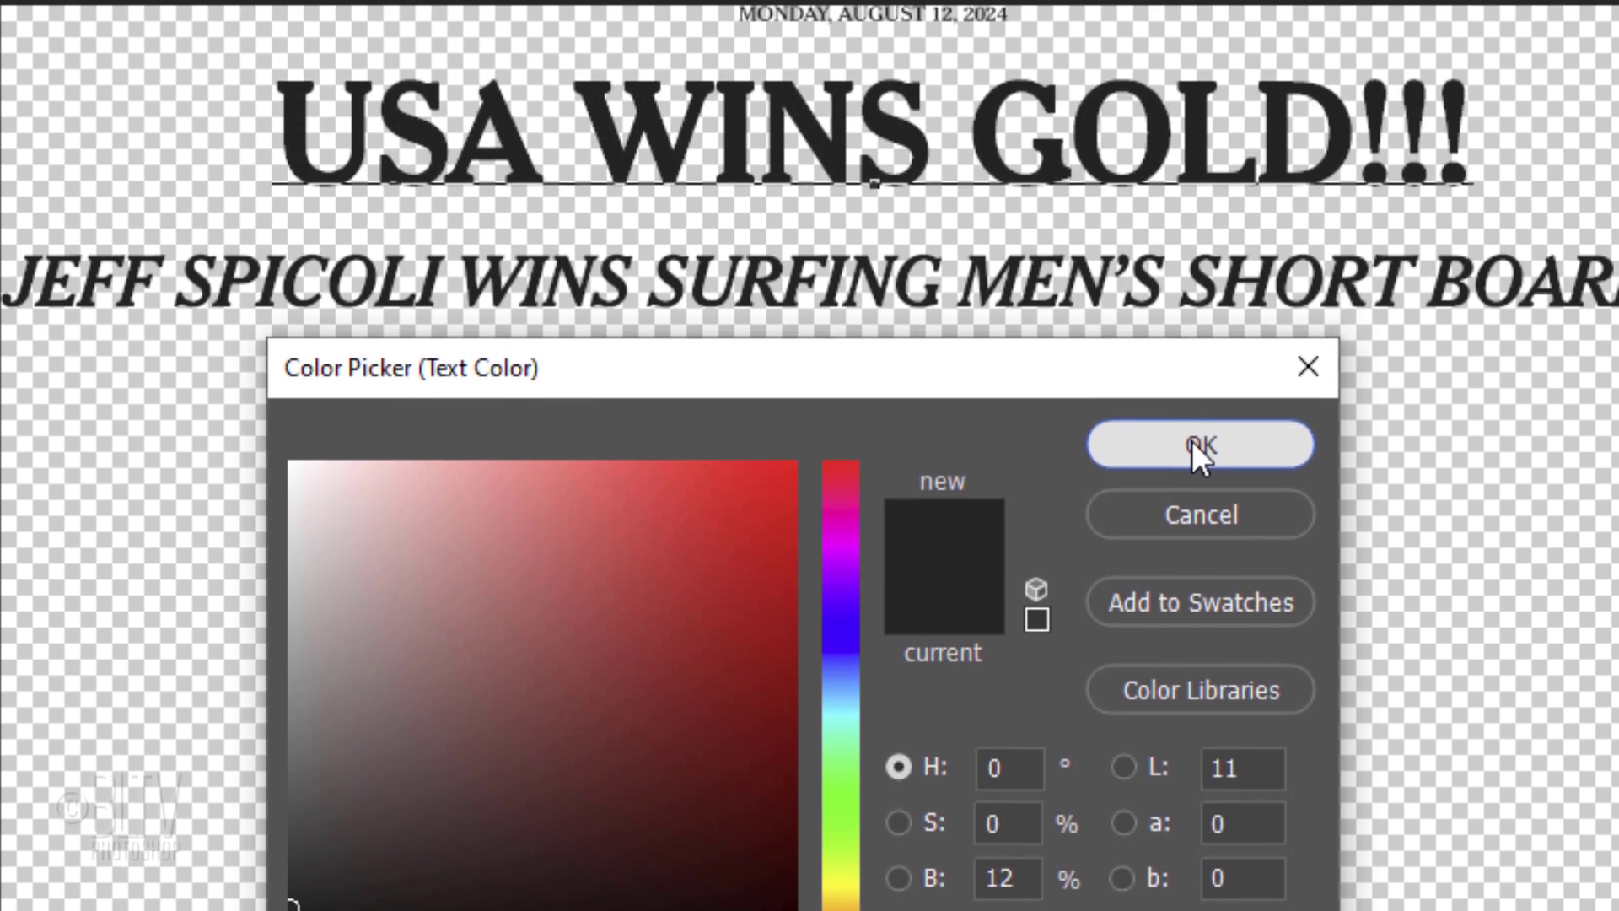
click(1198, 350)
text(NEW HEADLINE!!!)
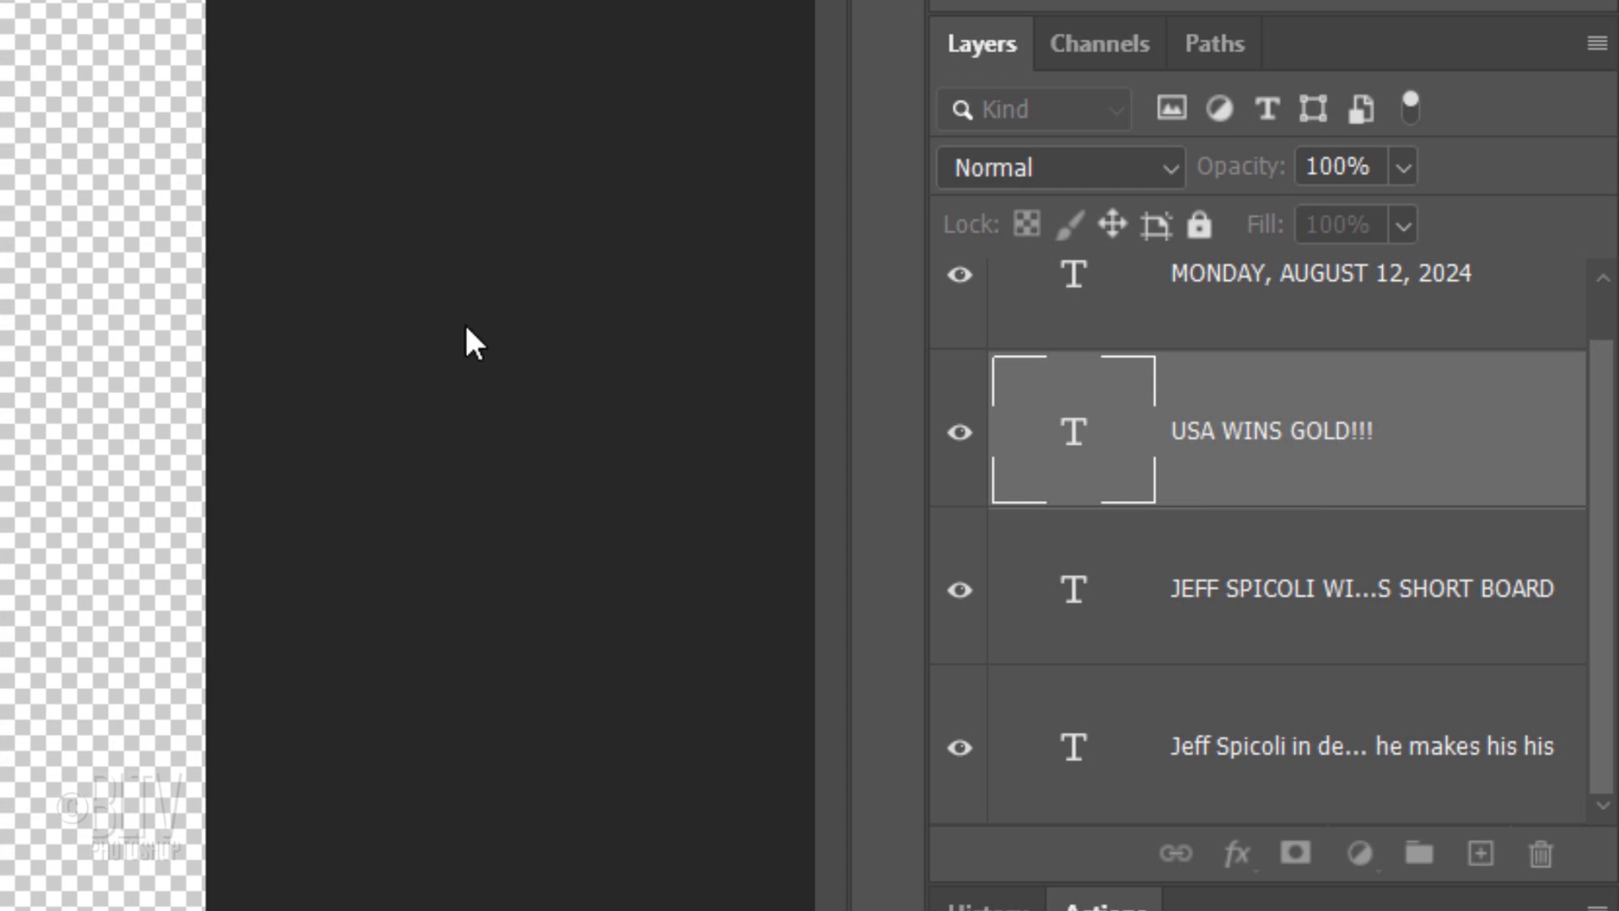
click(1073, 600)
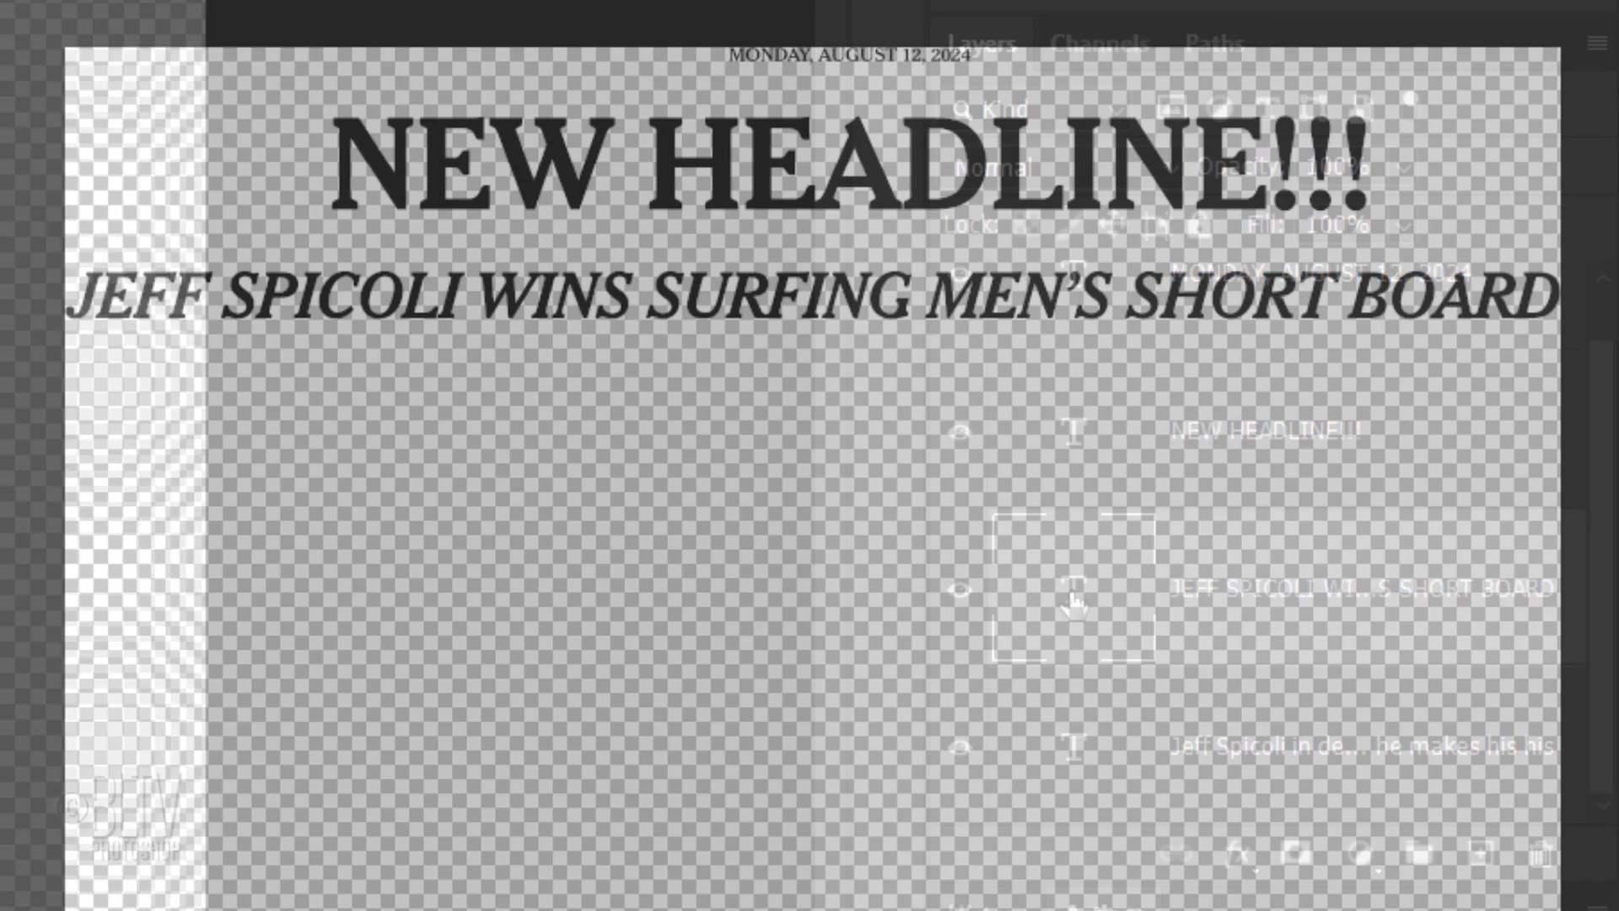
- Retype the subhead as NEW SECONDARY HEADLINE!!! and select the date line's layer
double_click(1073, 600)
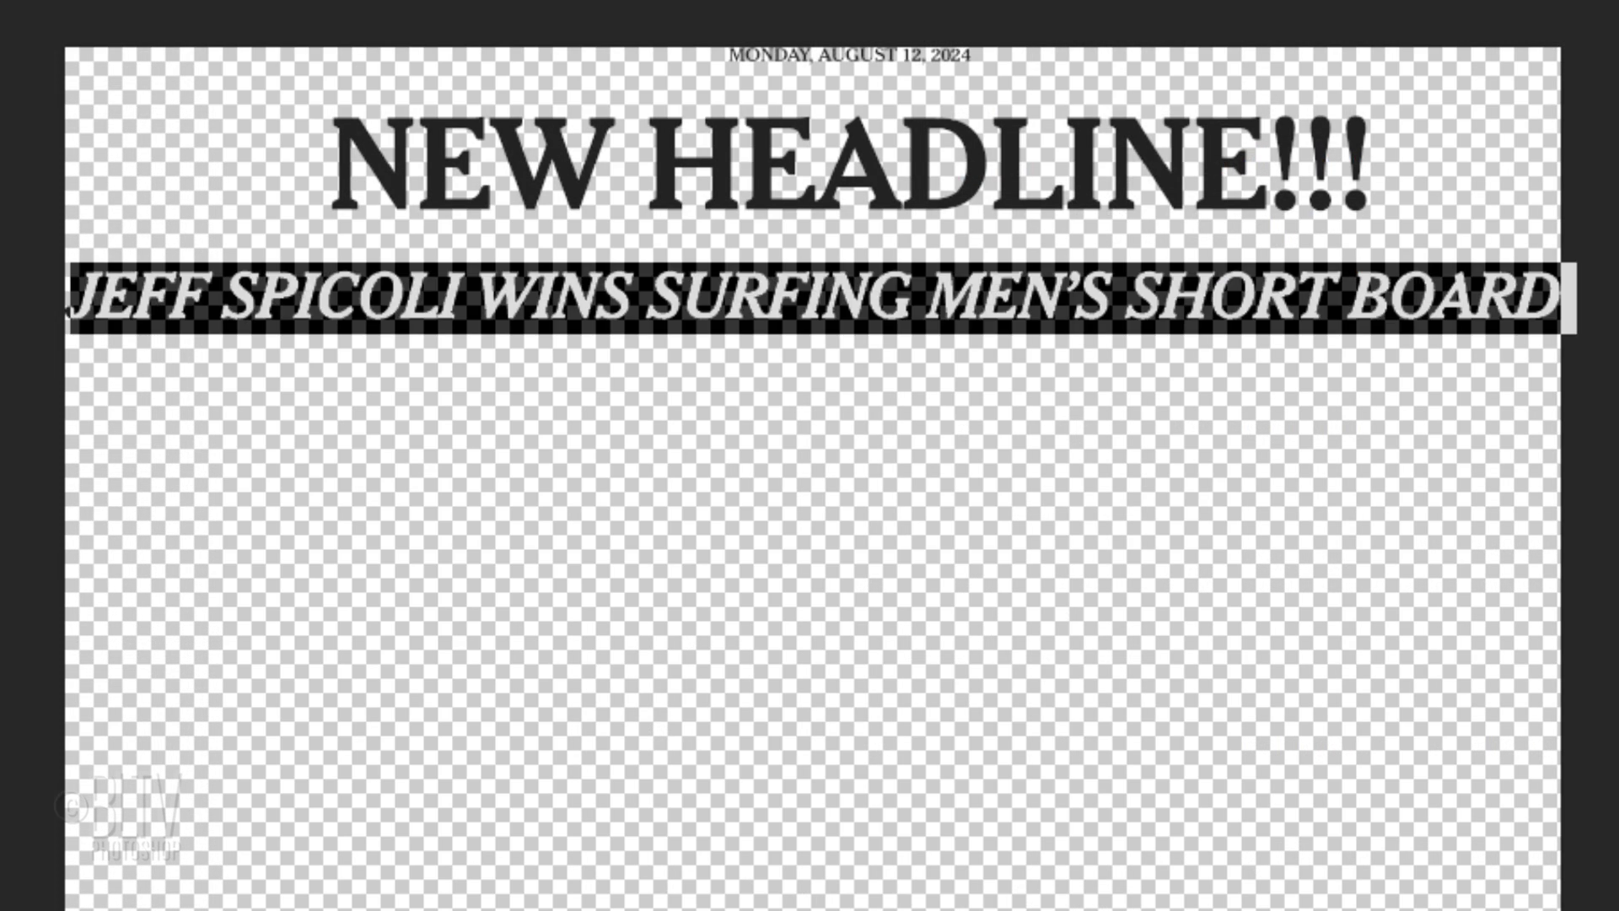
text(NEW SECONDARY HEADLINE!)
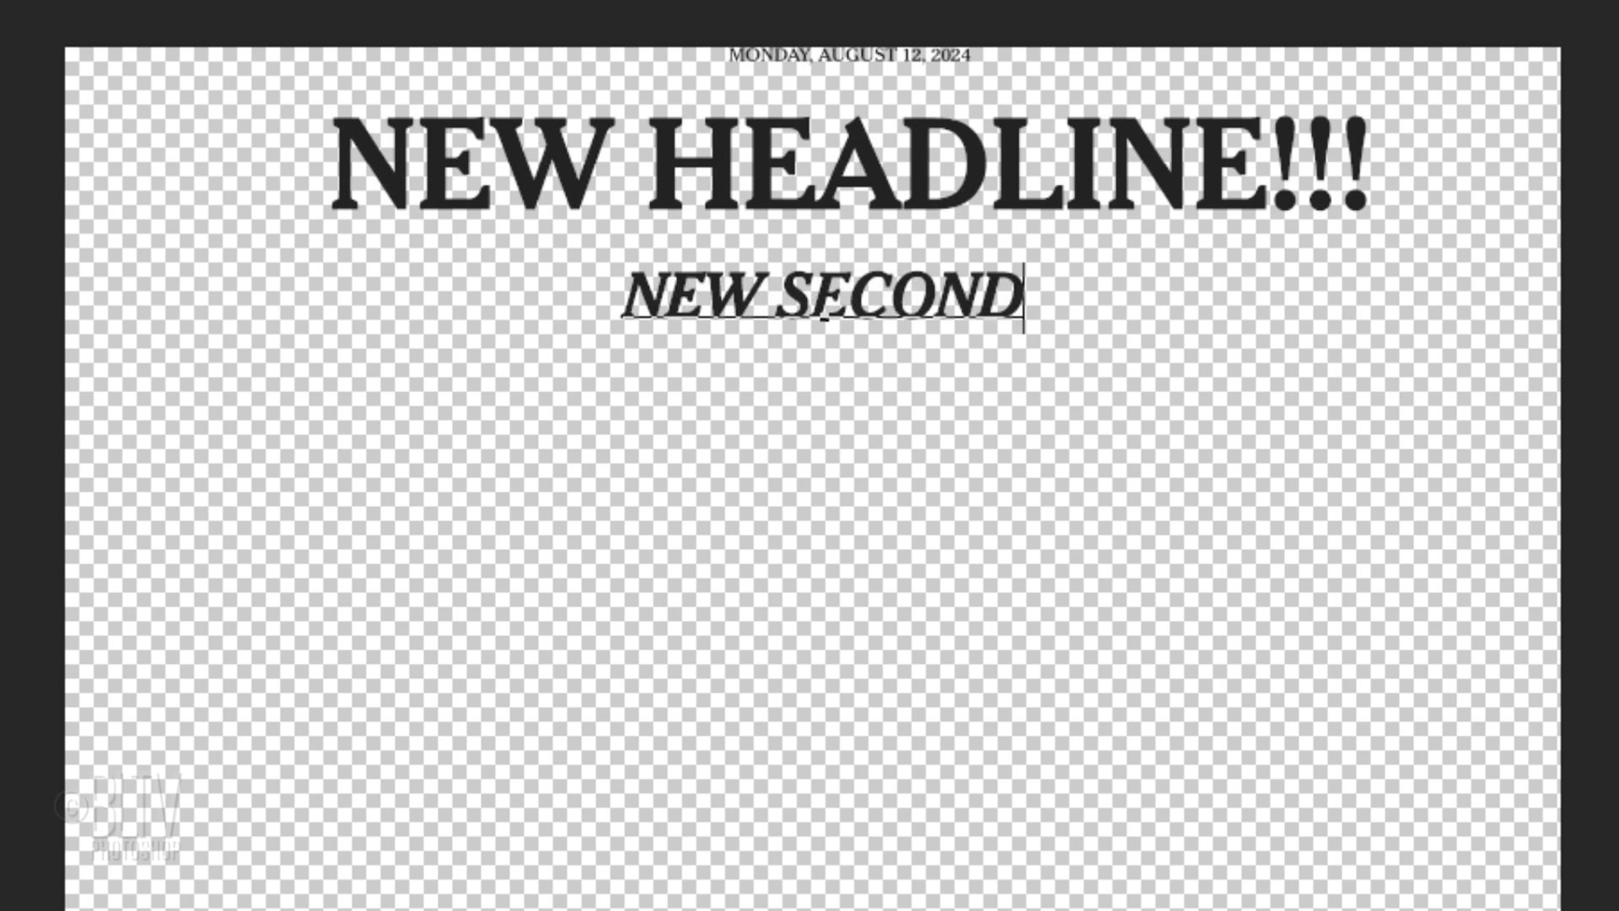
text(!!)
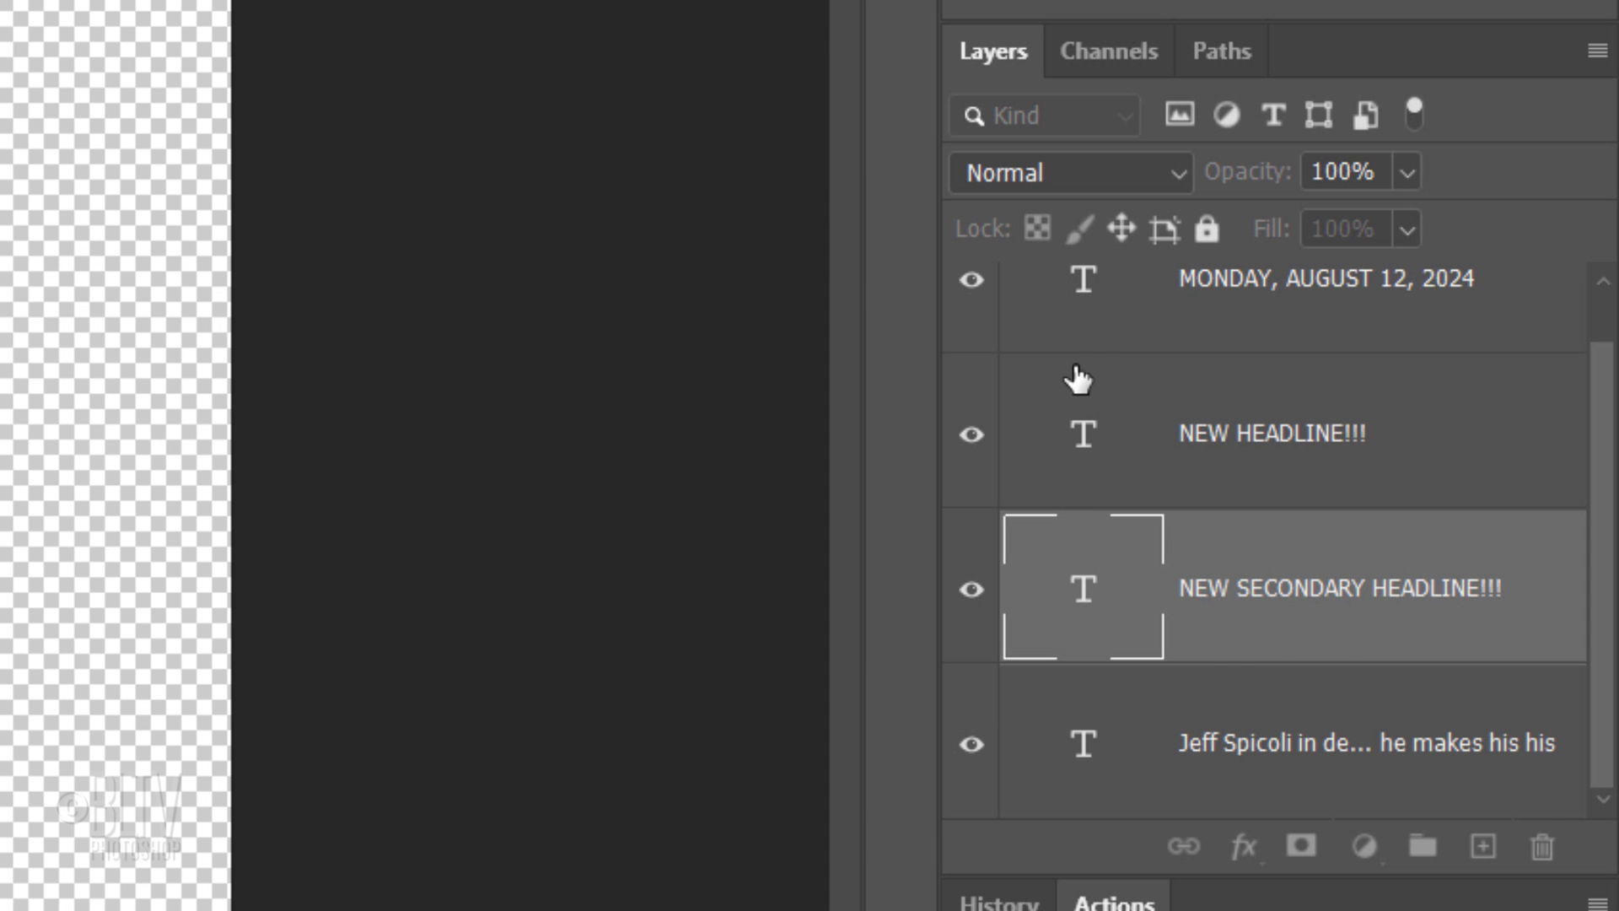
click(1086, 295)
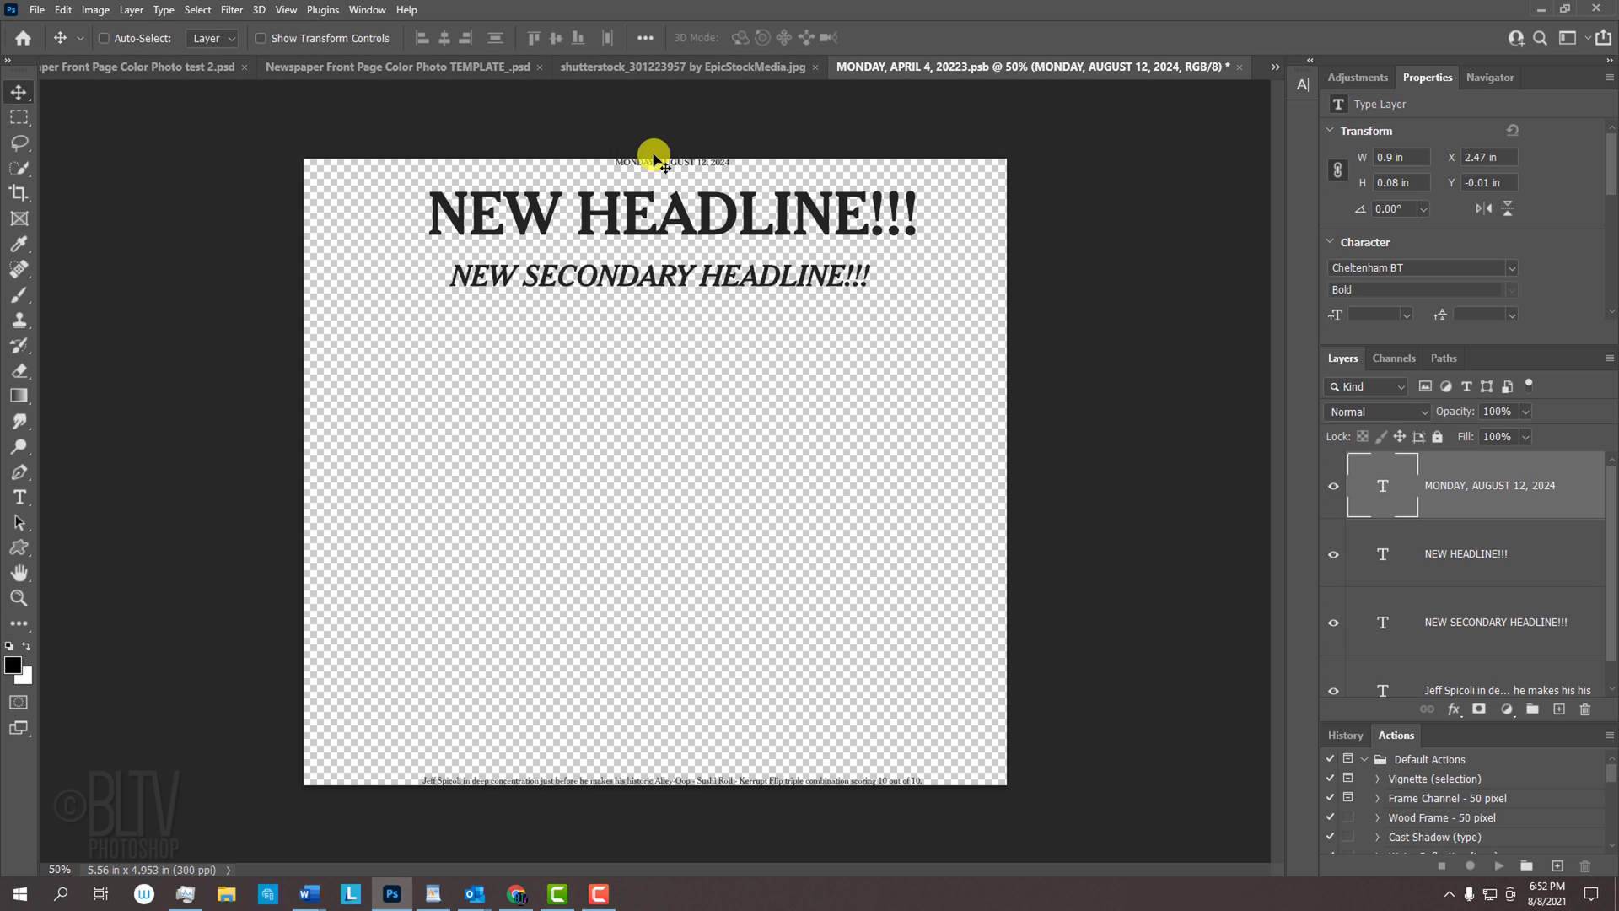
- Zoom into the date line and retype it as NEW DAY, DATE, YEAR
key(z)
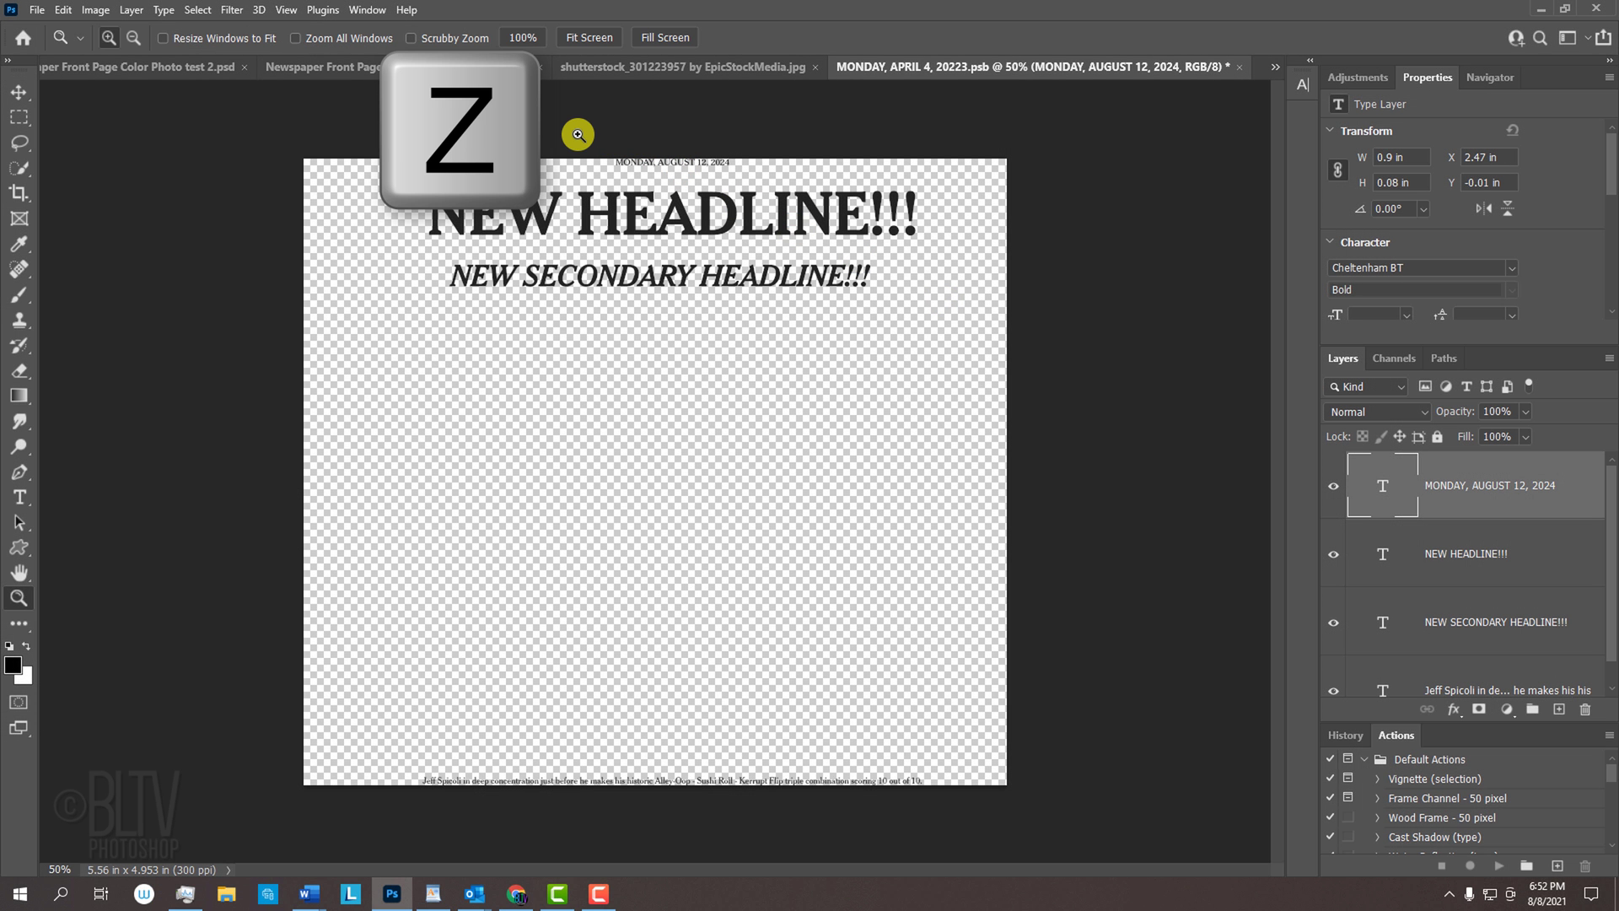
drag(577, 135, 764, 185)
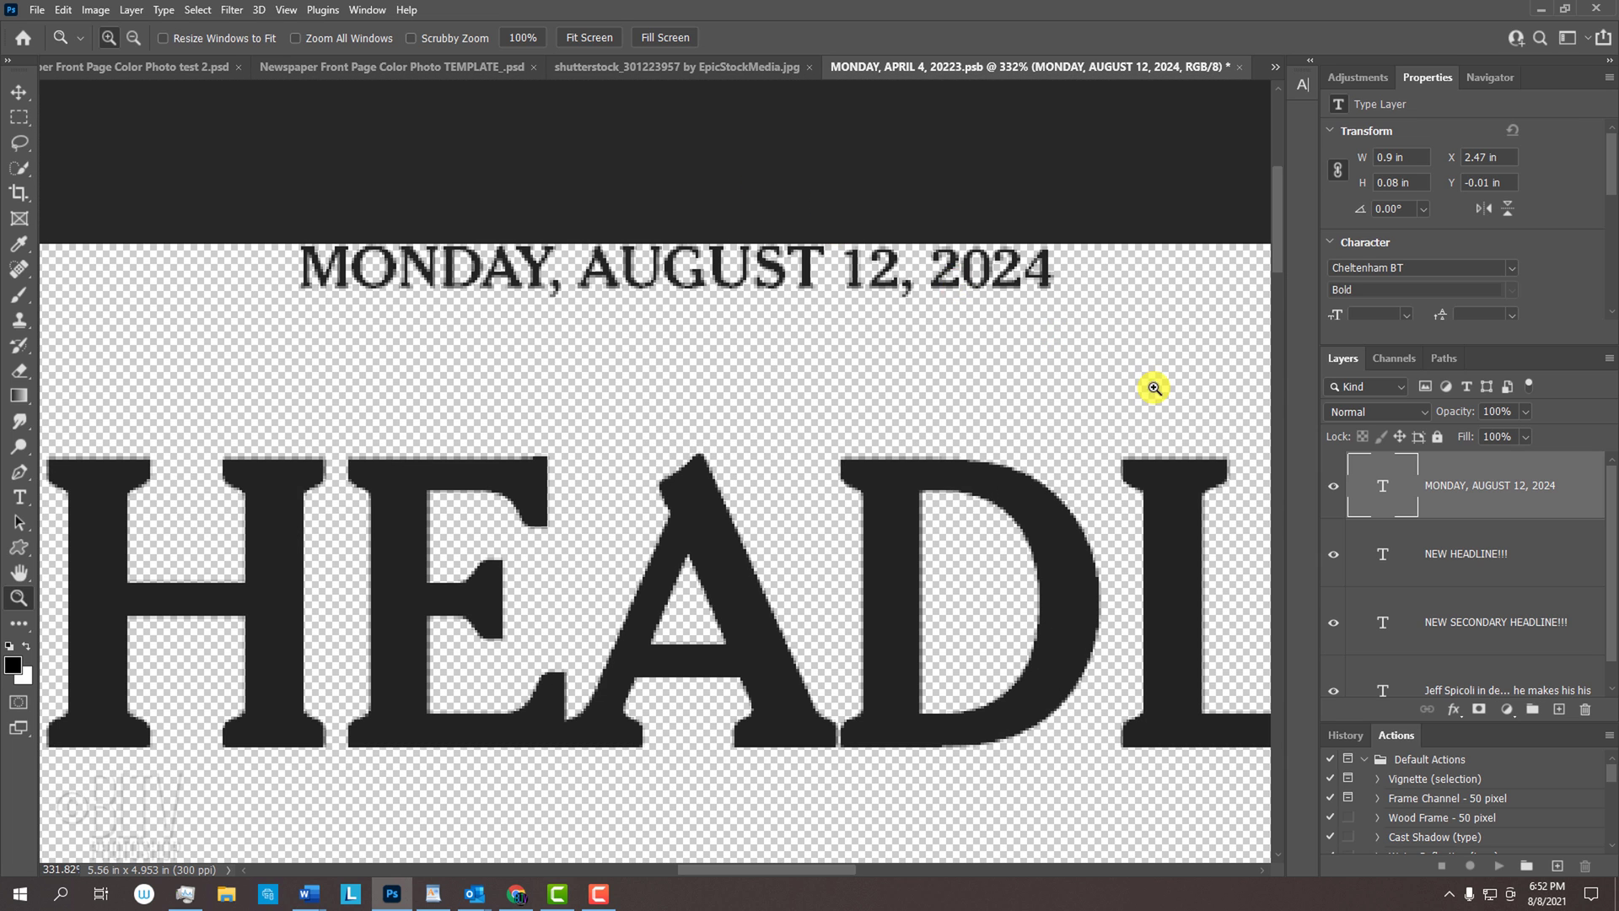
double_click(1381, 488)
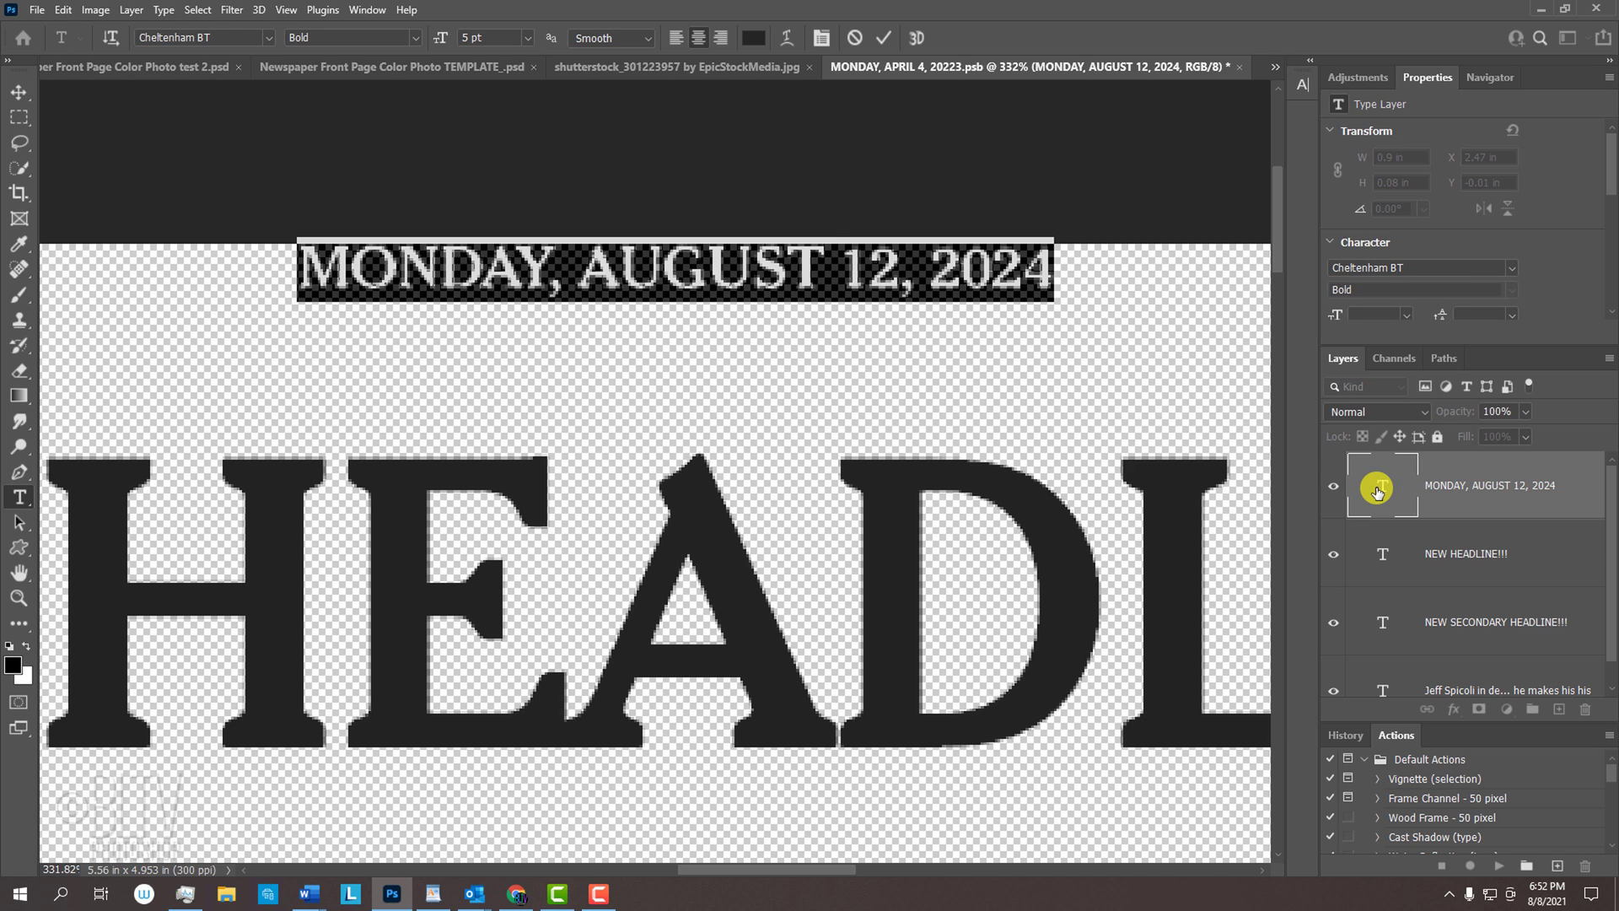
text(NEW DAY, DATE,)
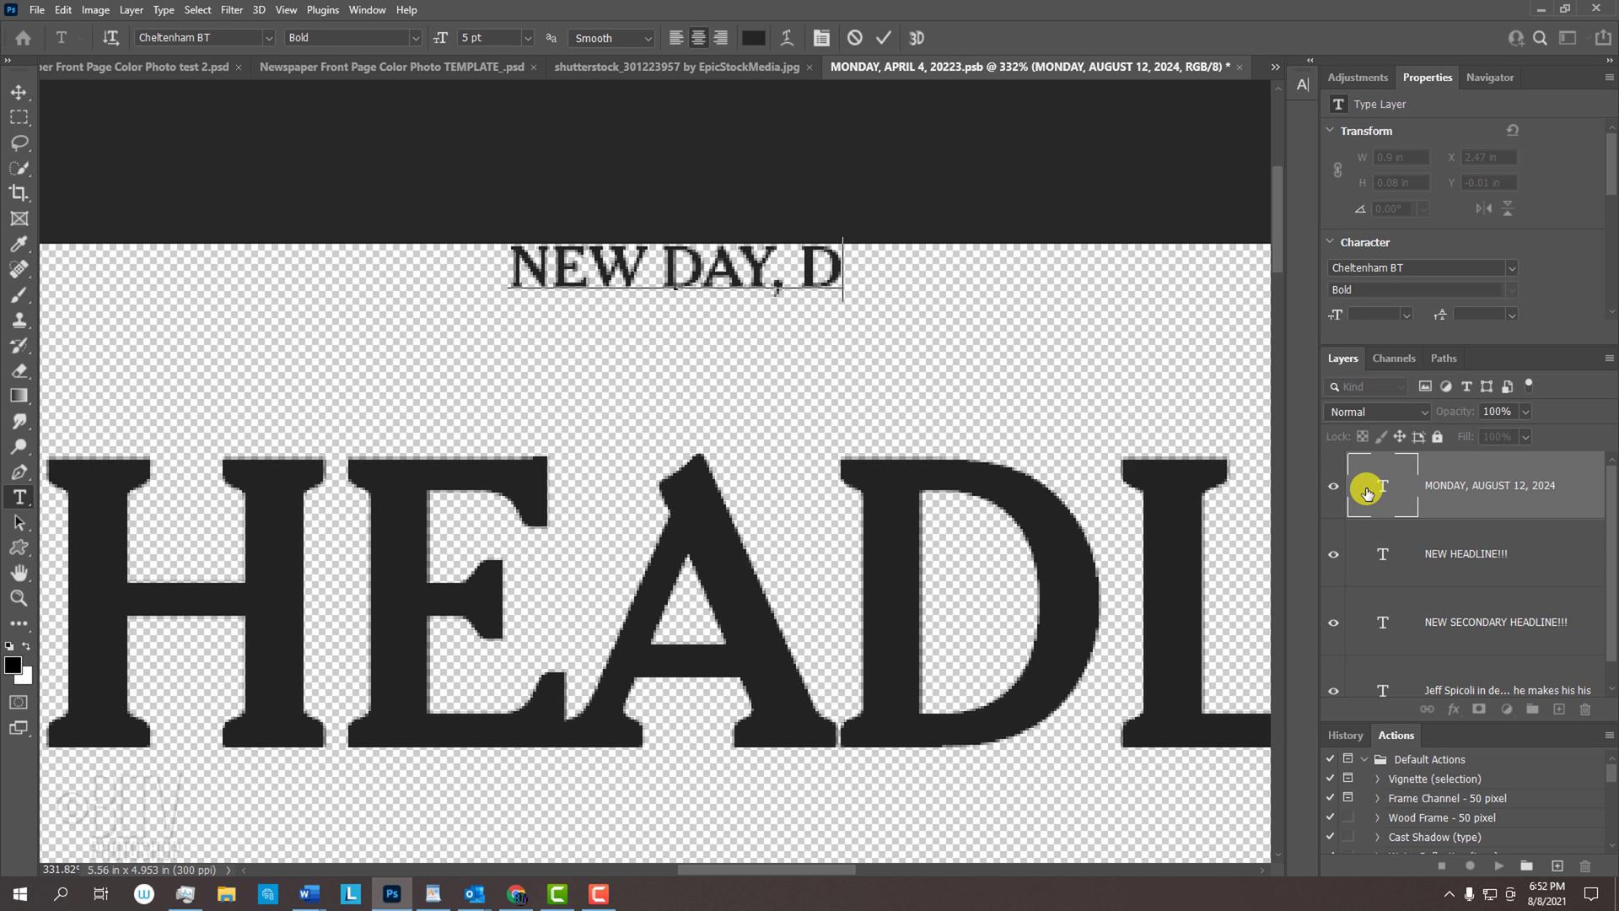
text( YEAR)
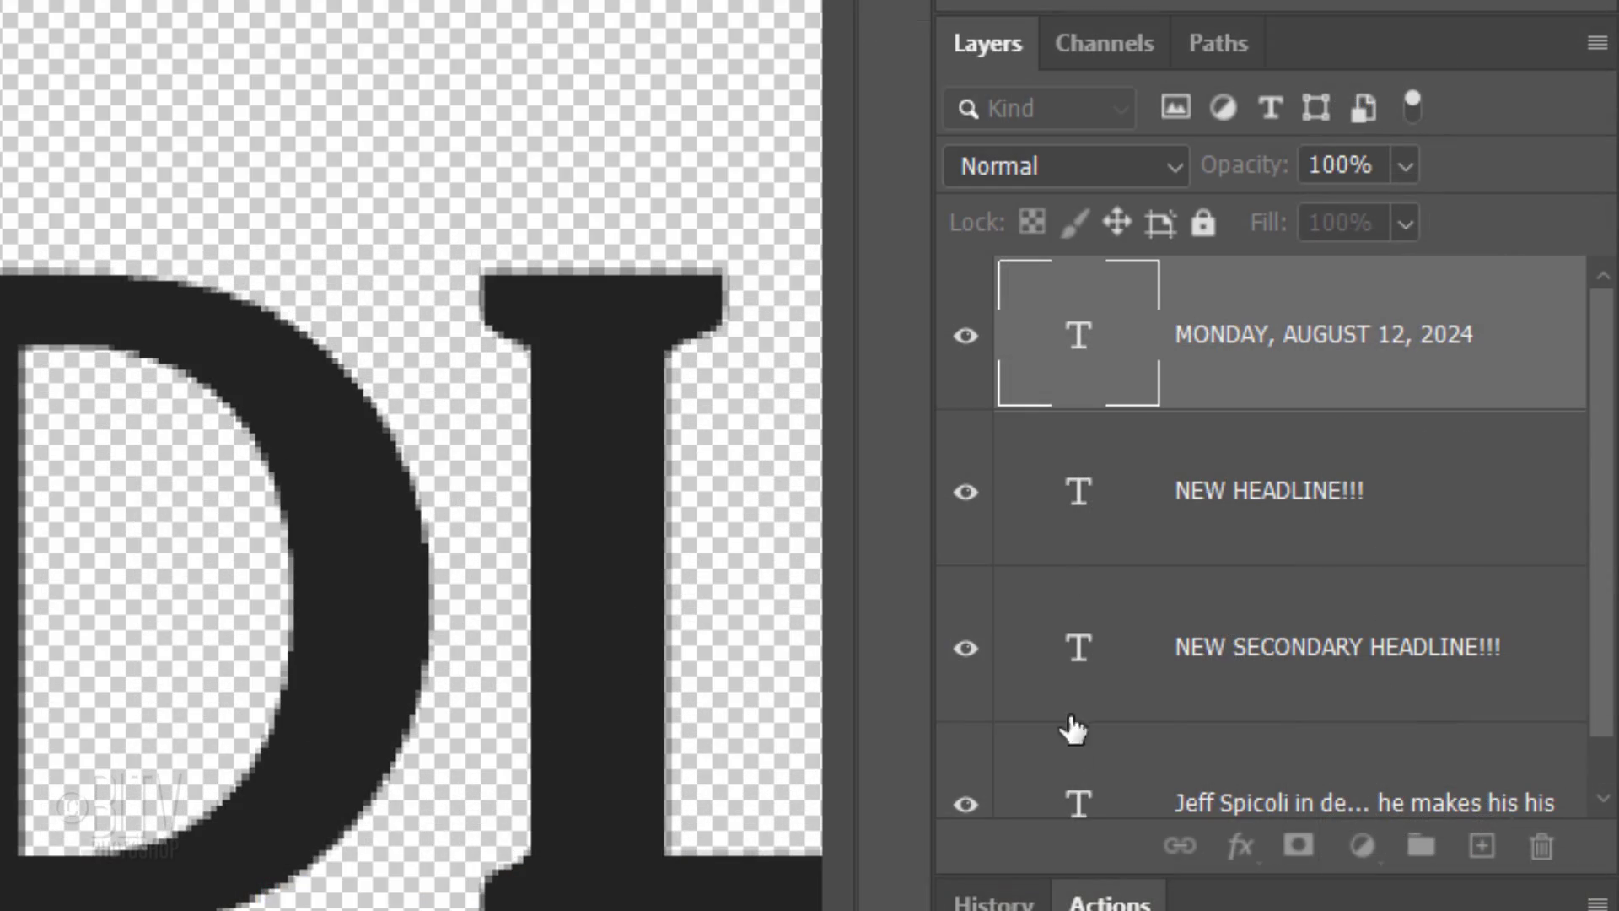
click(1073, 790)
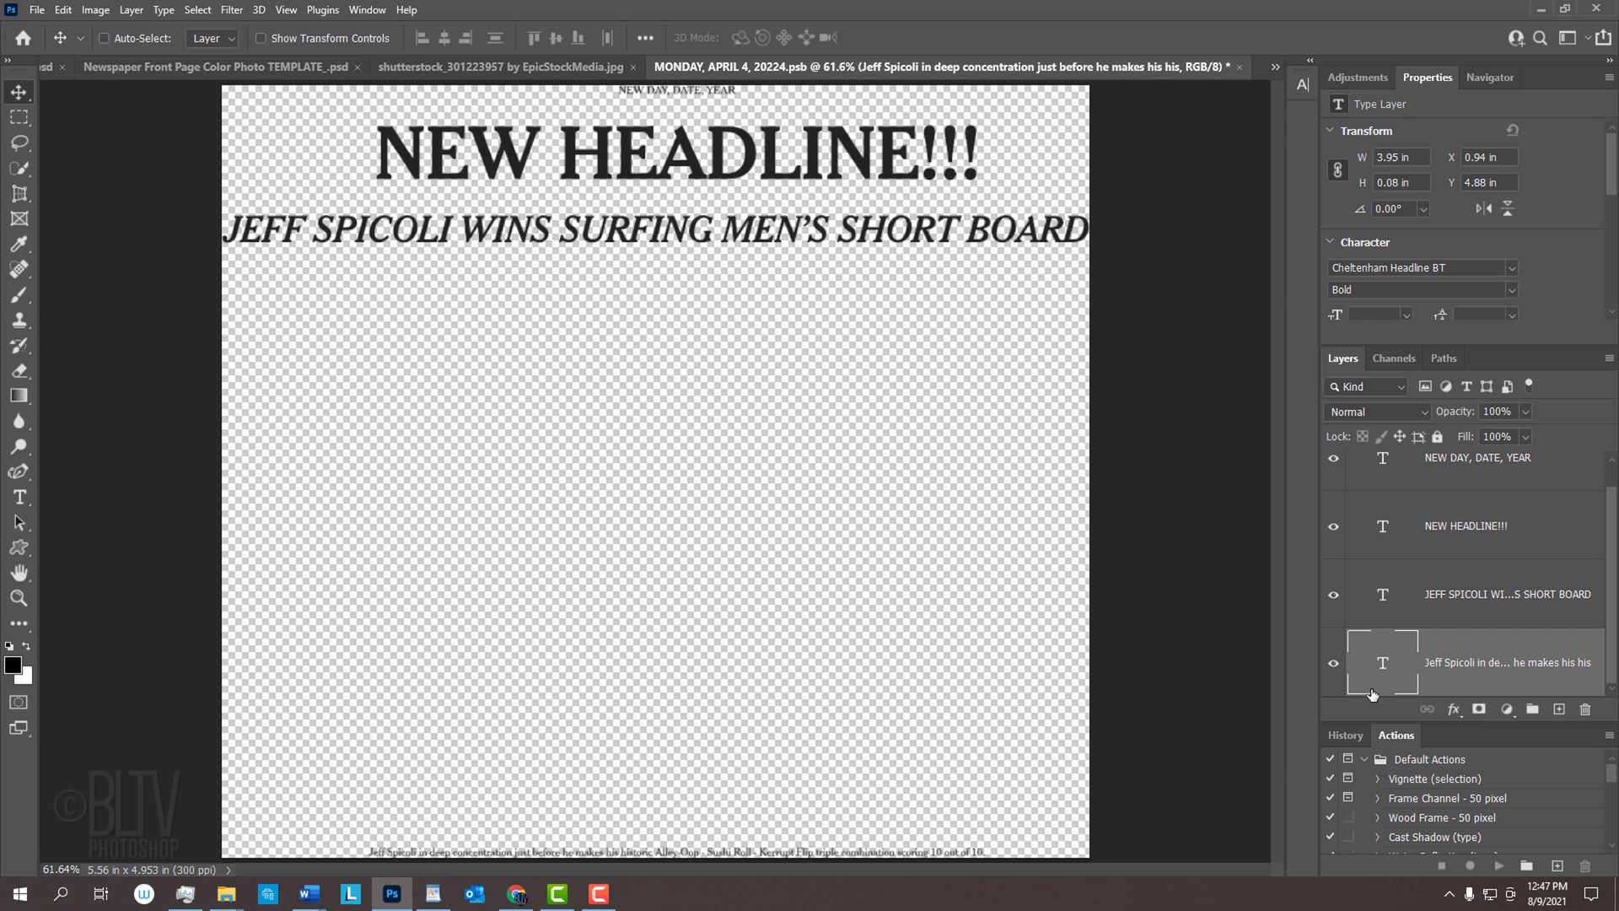
- Zoom onto the photo caption and retype it as 'This is your new text for the photo...'
key(z)
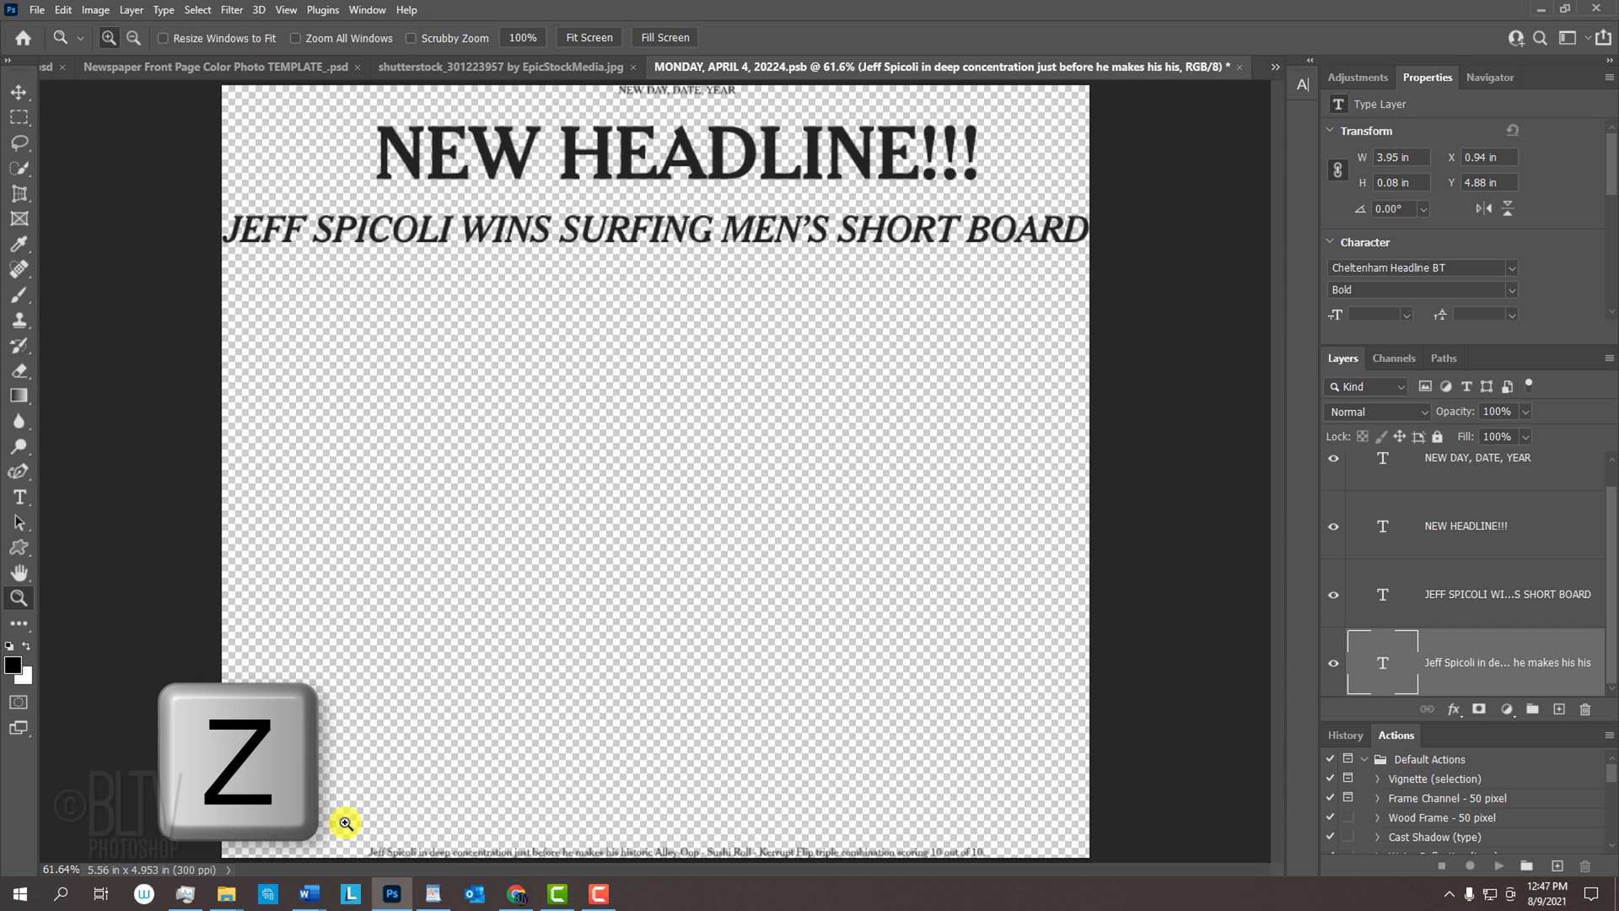
drag(345, 822, 995, 862)
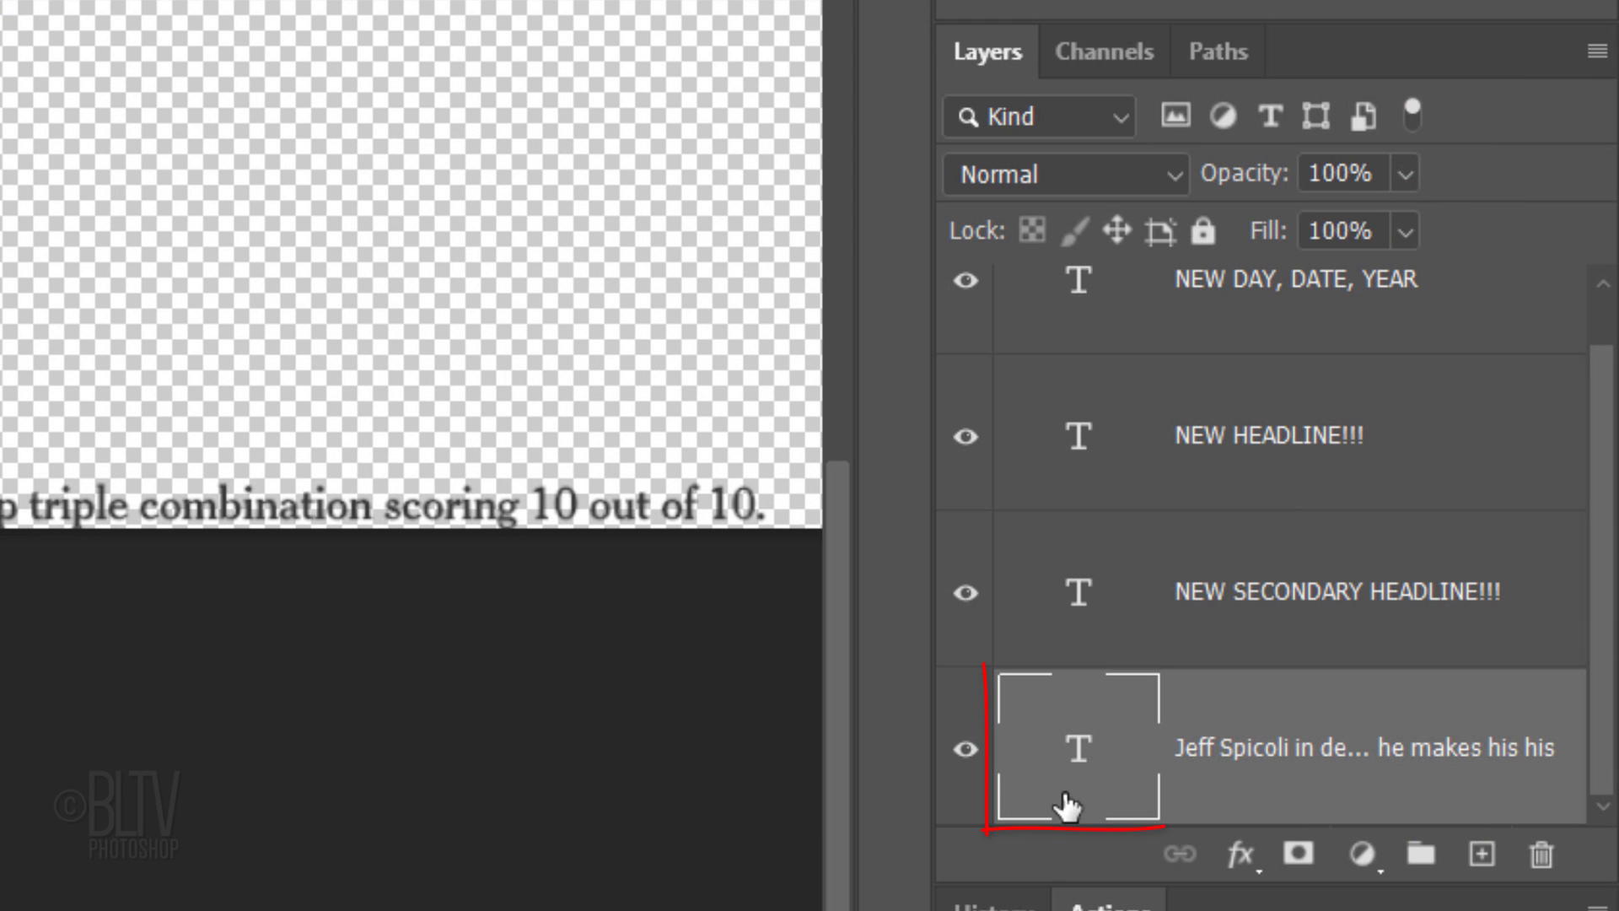
double_click(1066, 805)
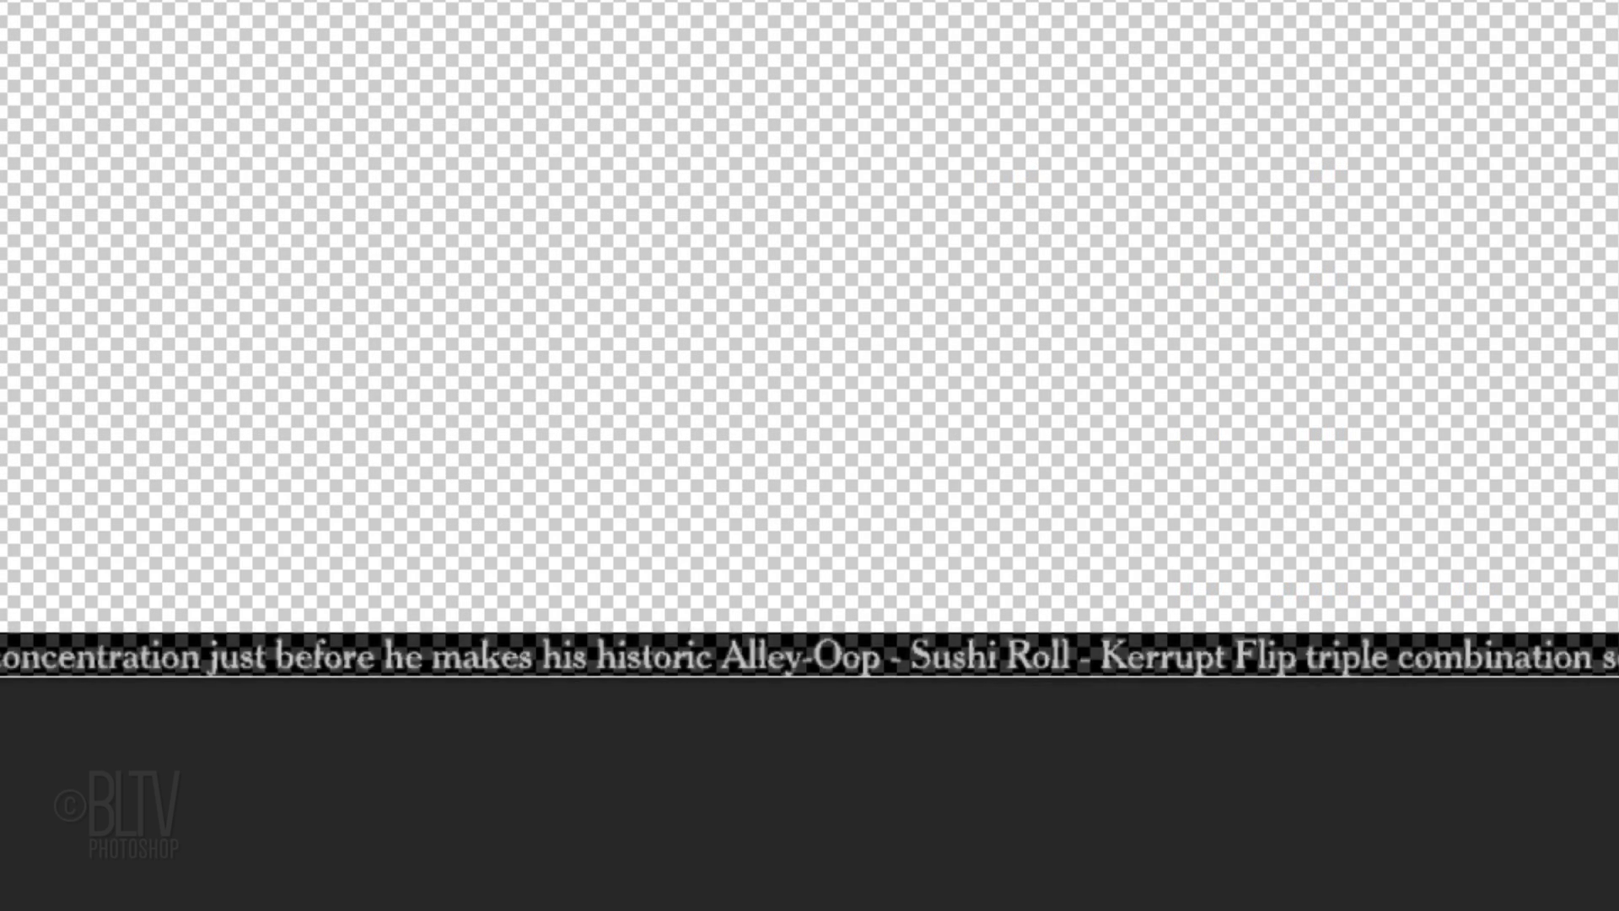
text(This is your )
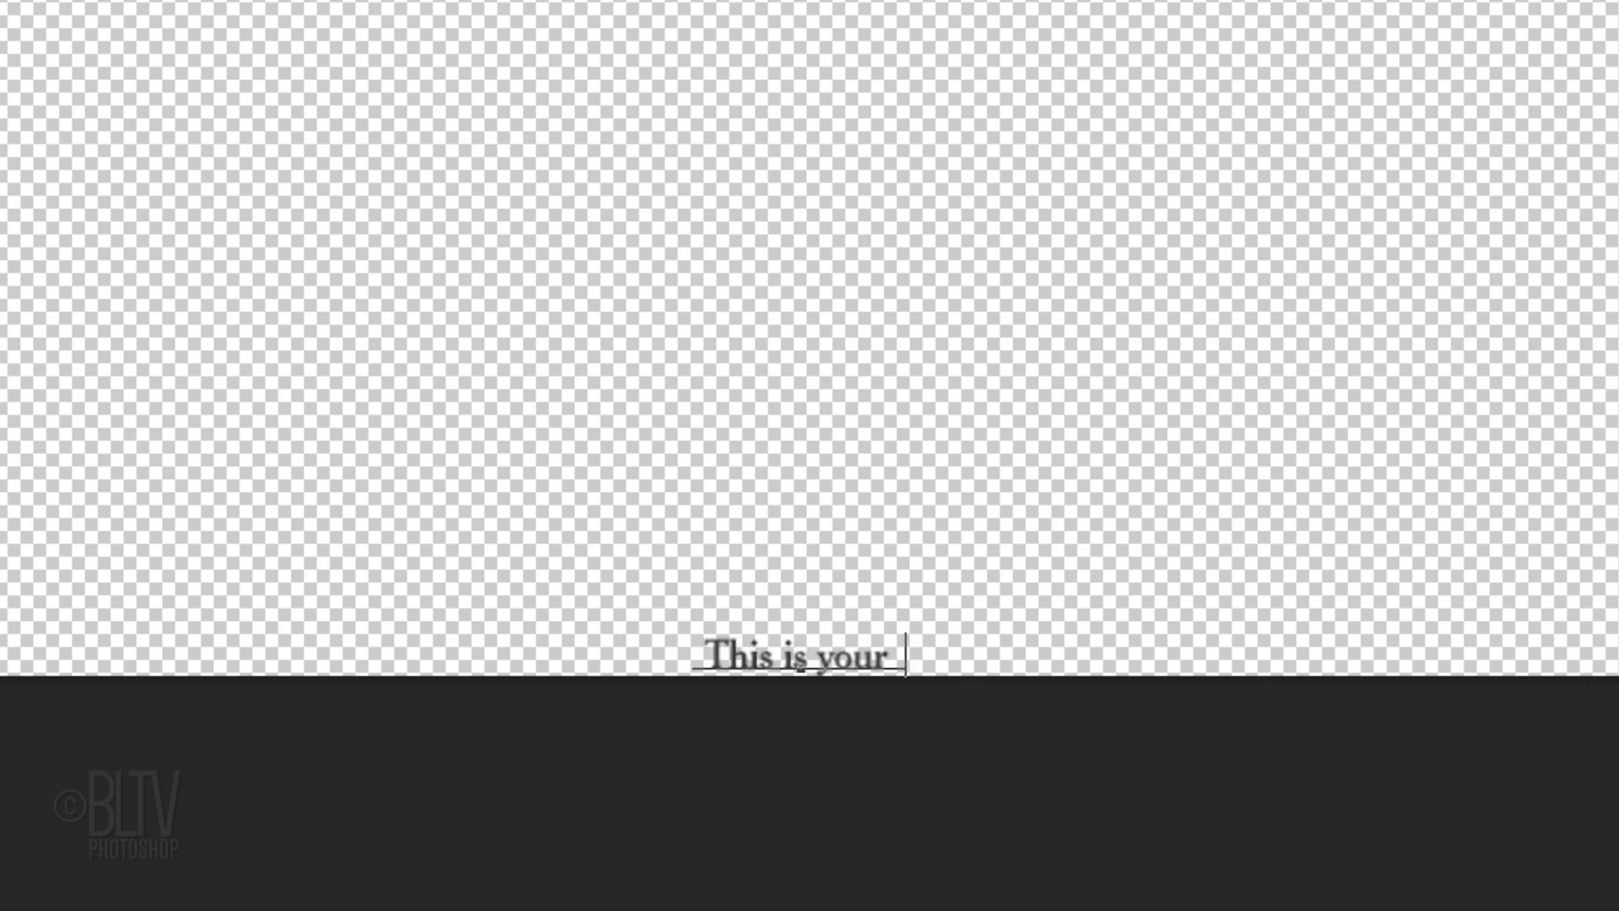
text(new text for the photo. It describes the content of te photo and w)
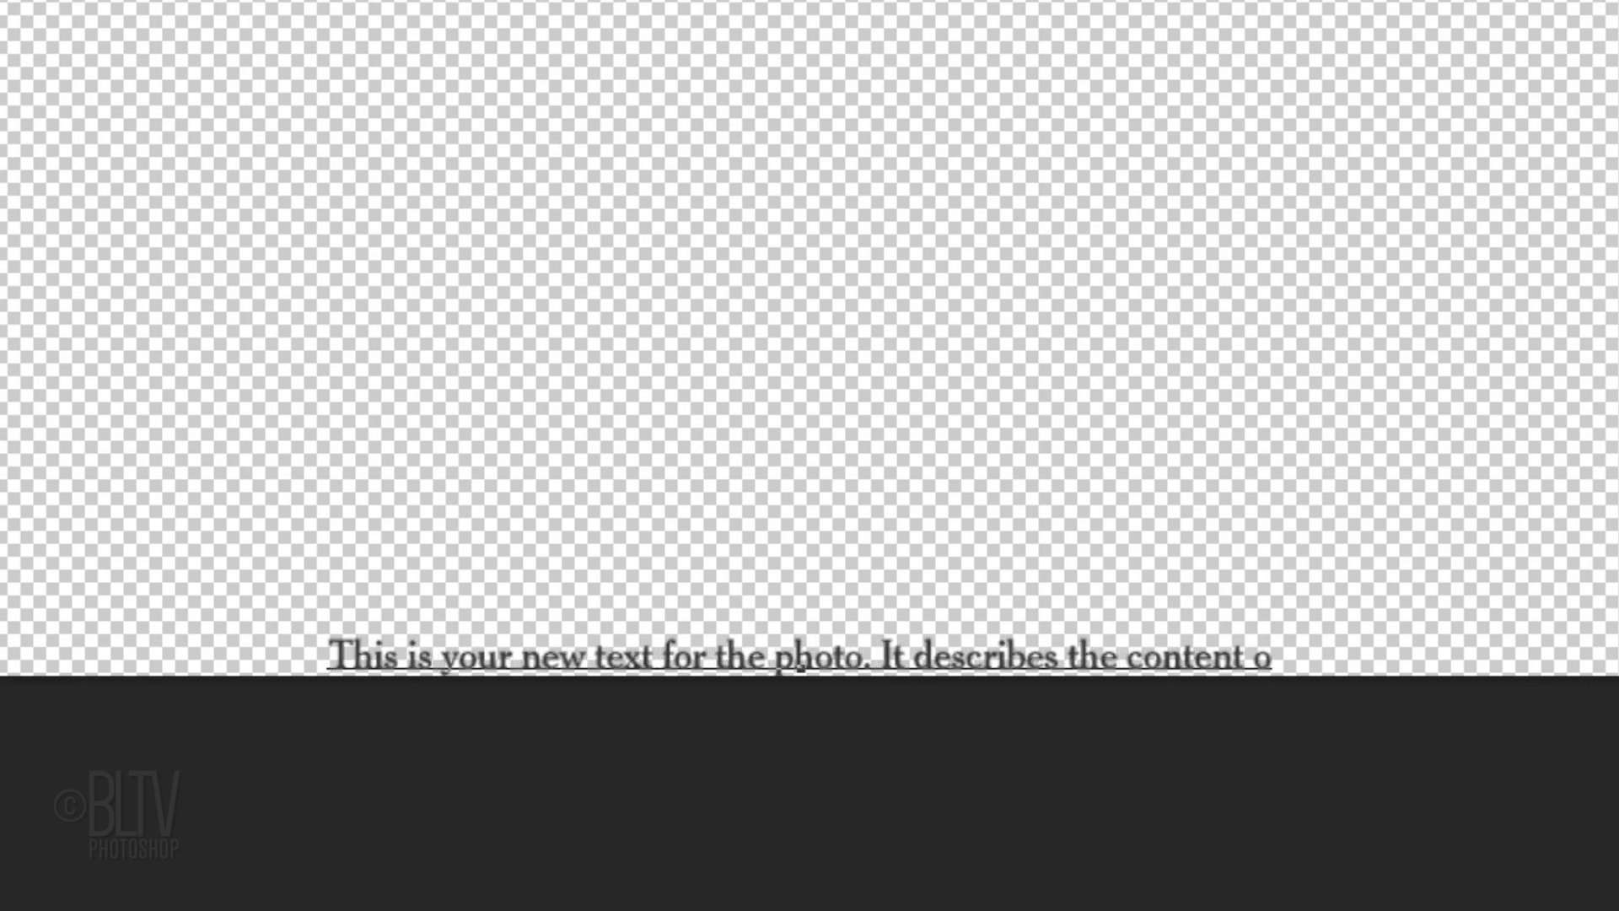
text(hat's happening in it.)
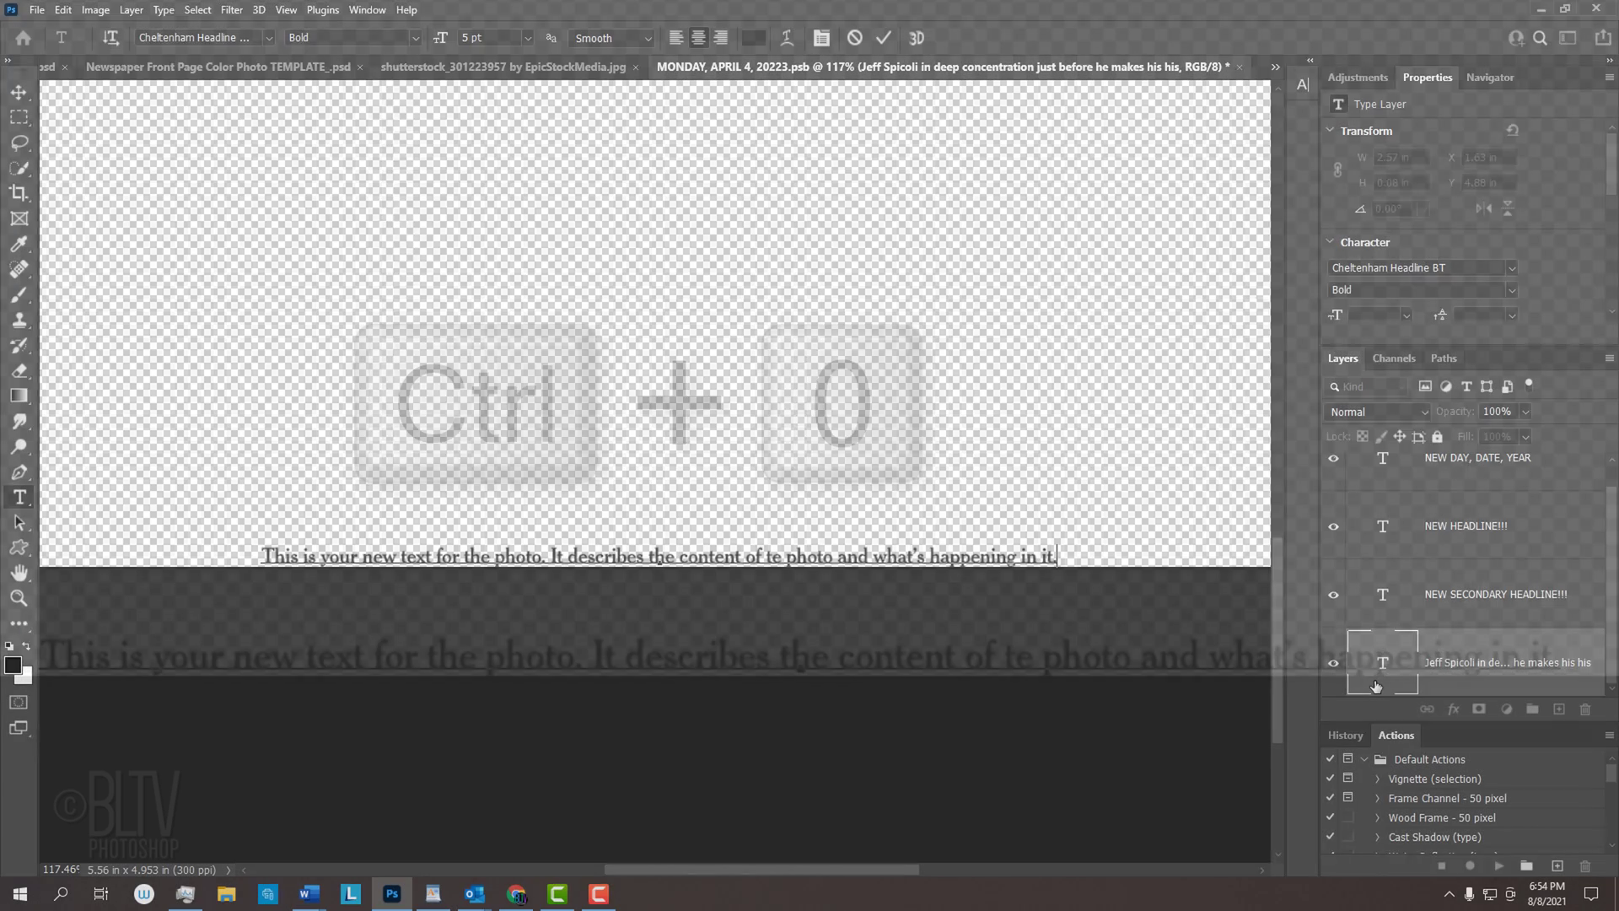
key(ctrl+0)
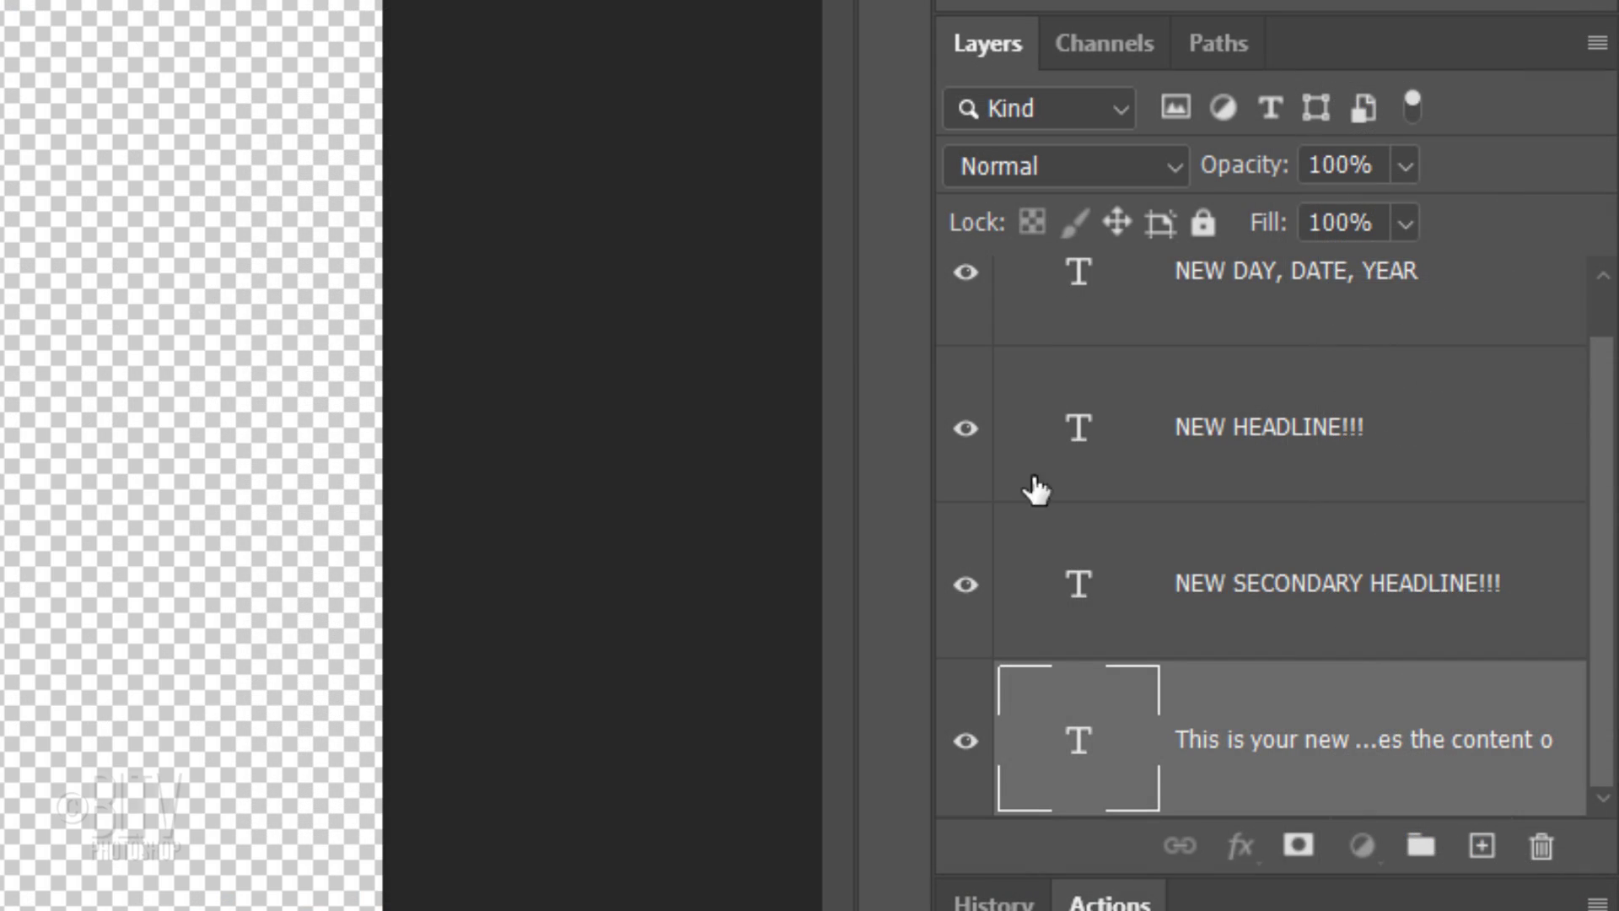
- Align all four text layers to the canvas's horizontal center, then close the text document
shift+click(1381, 468)
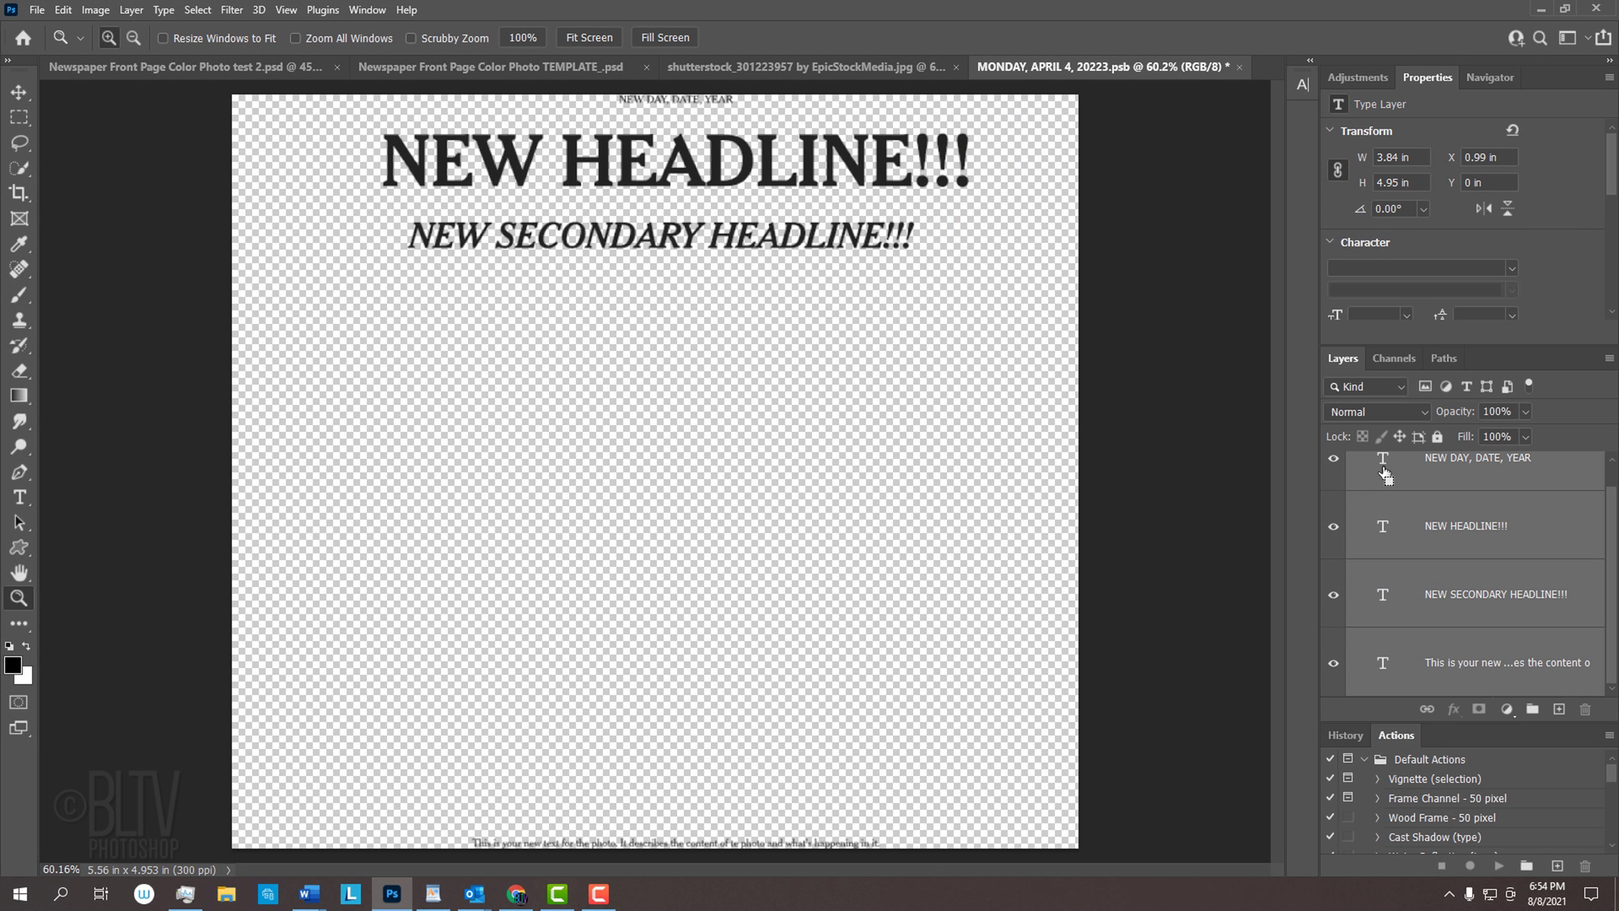
key(ctrl+a)
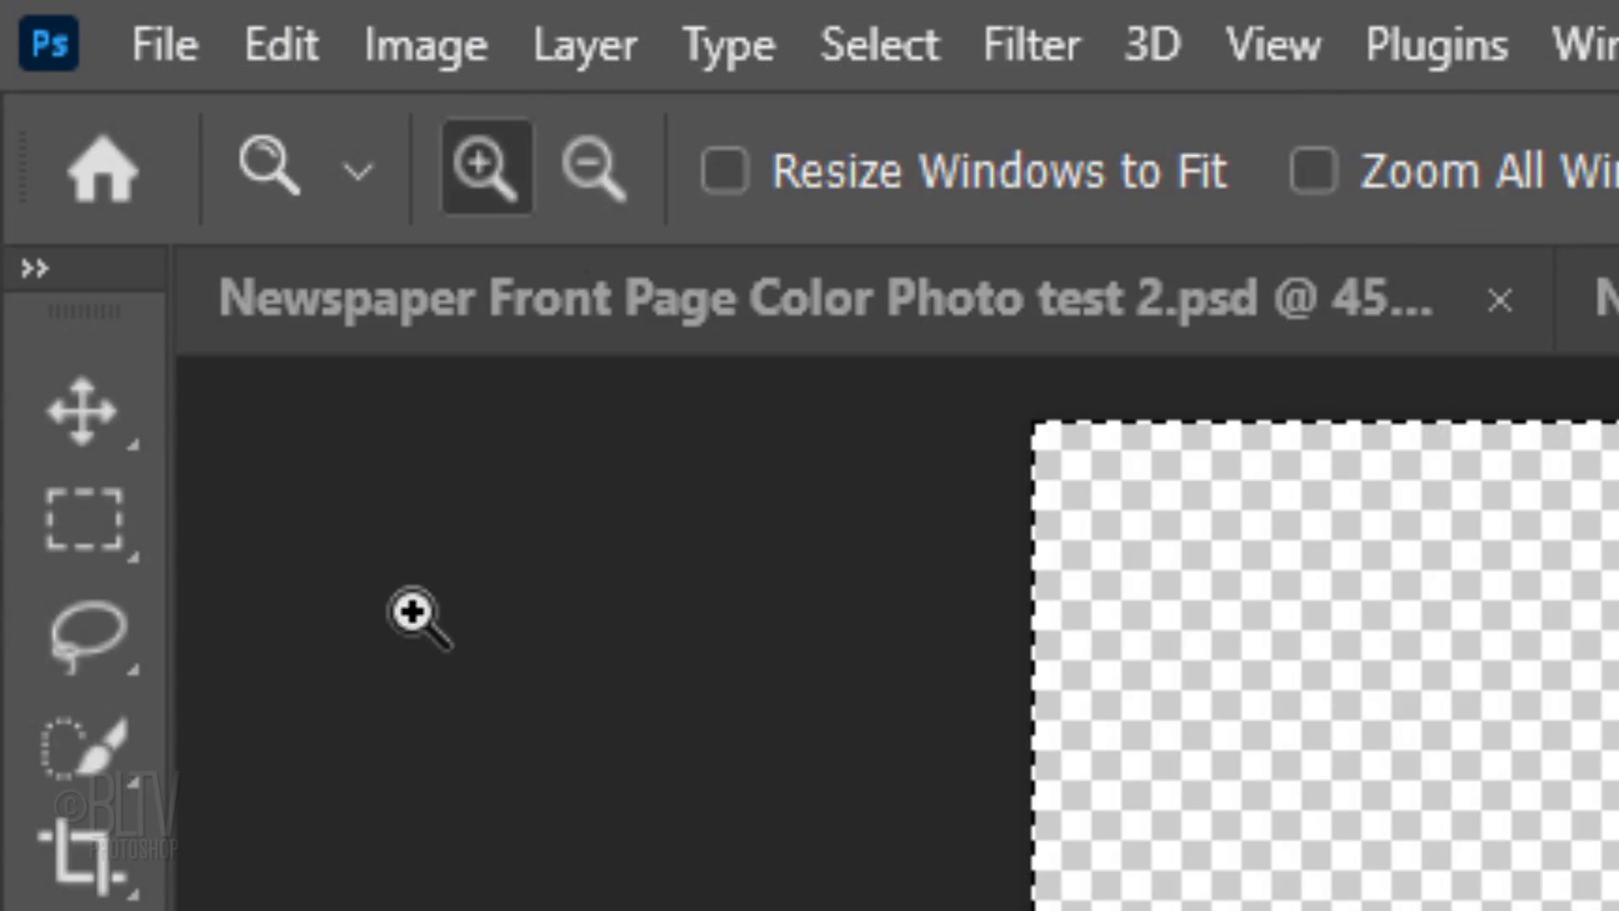
click(80, 426)
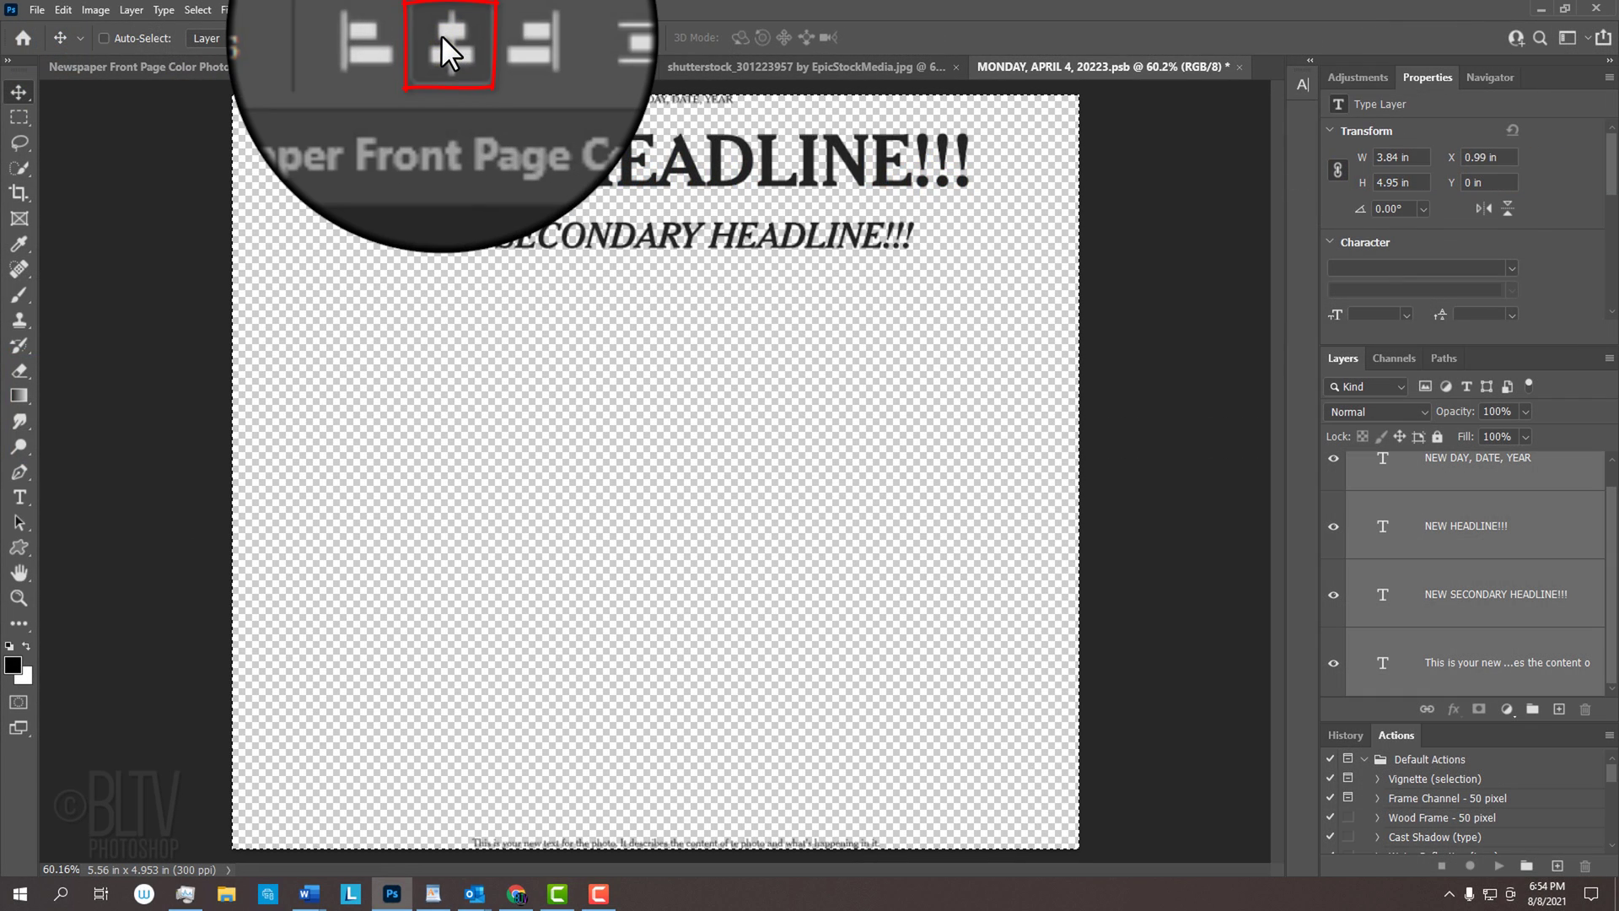
click(442, 37)
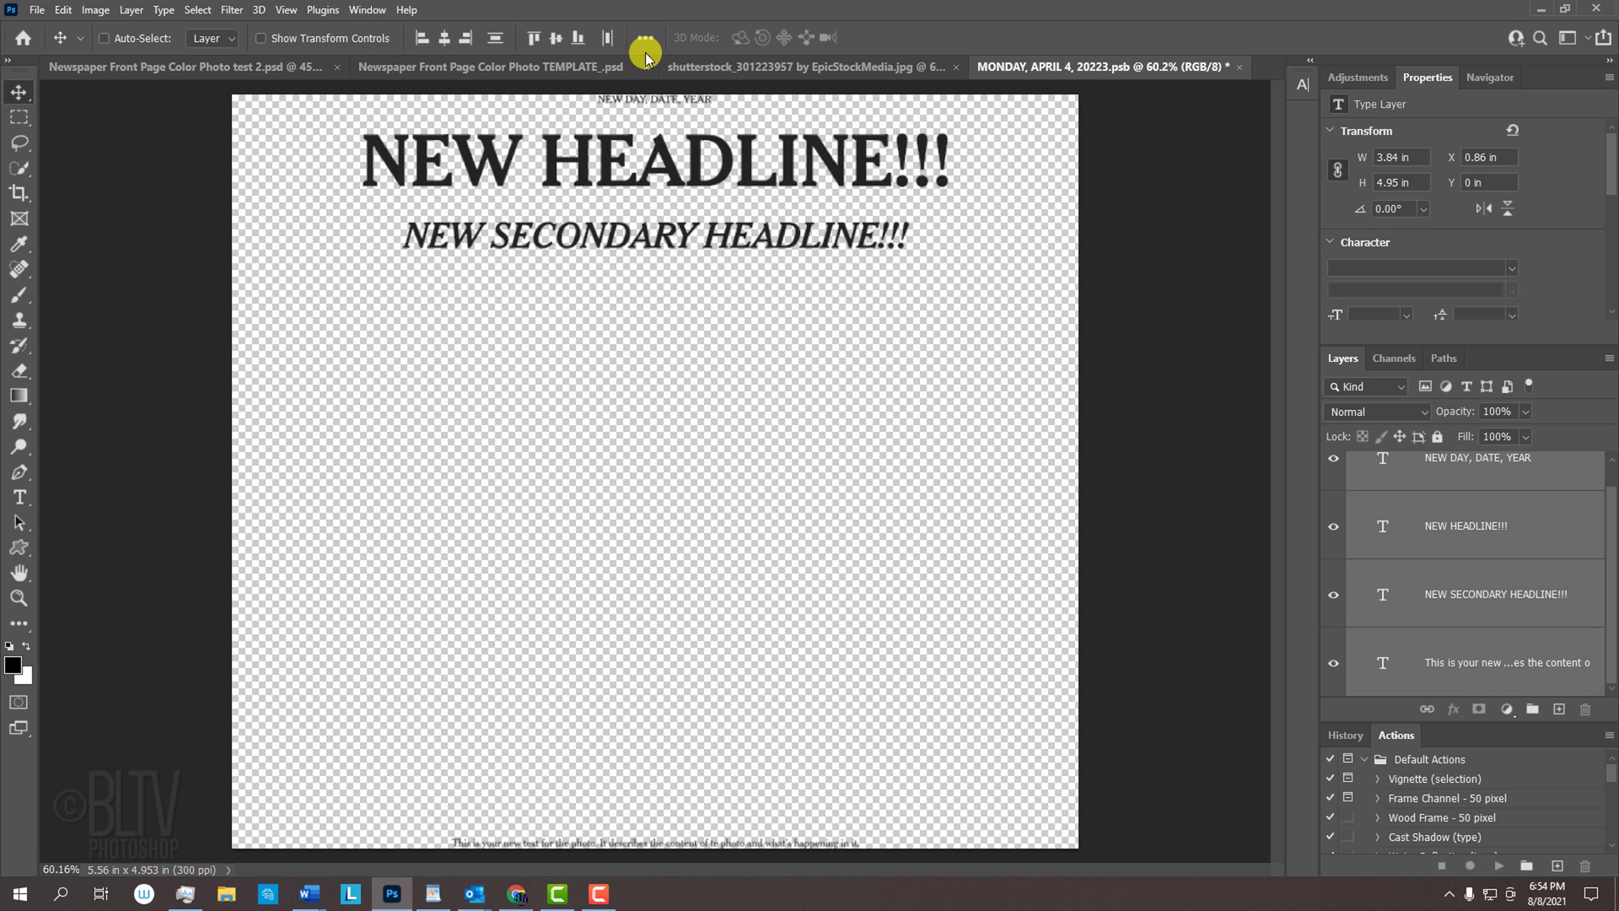
click(1236, 64)
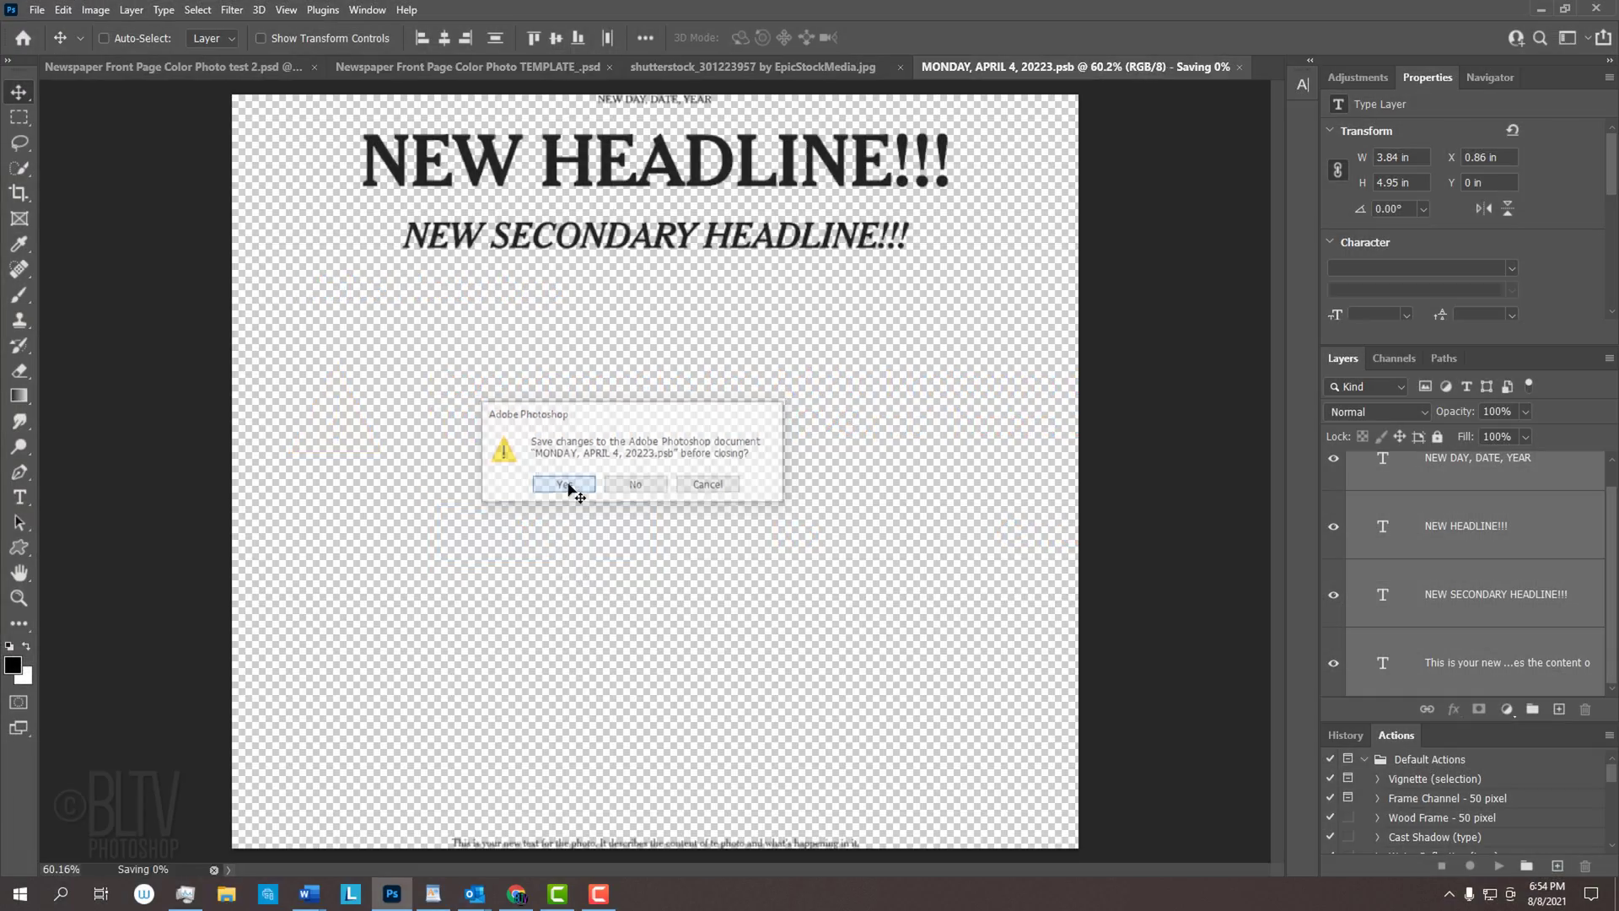
- Save the text document's changes, then apply a 0.5-pixel Gaussian Blur to the template
click(563, 539)
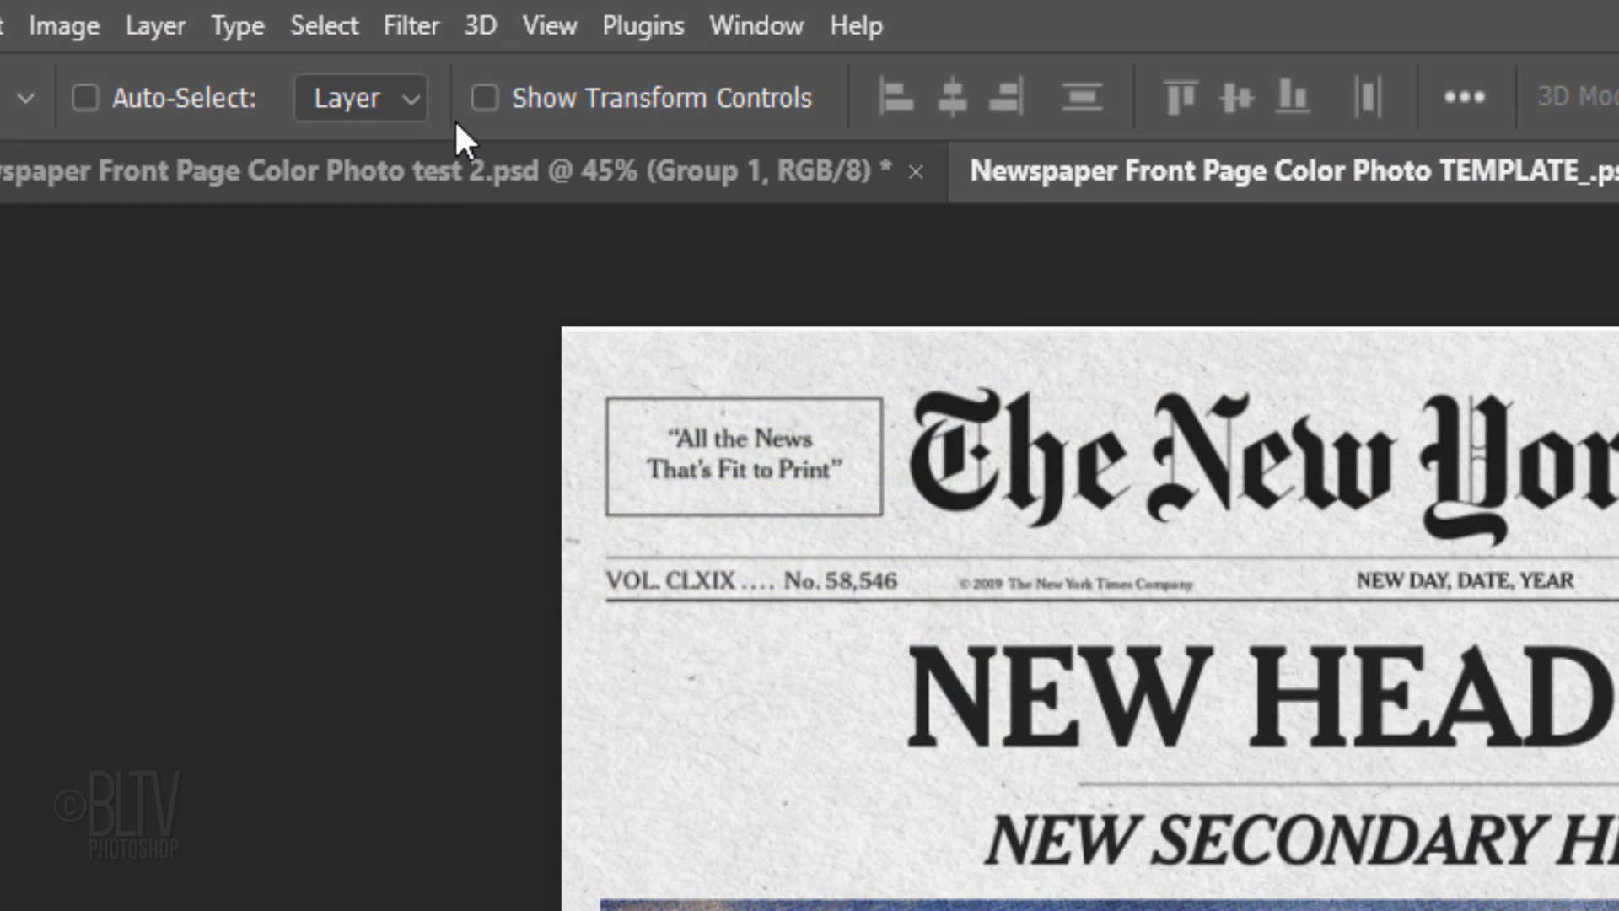
click(232, 10)
mouse_move(456, 612)
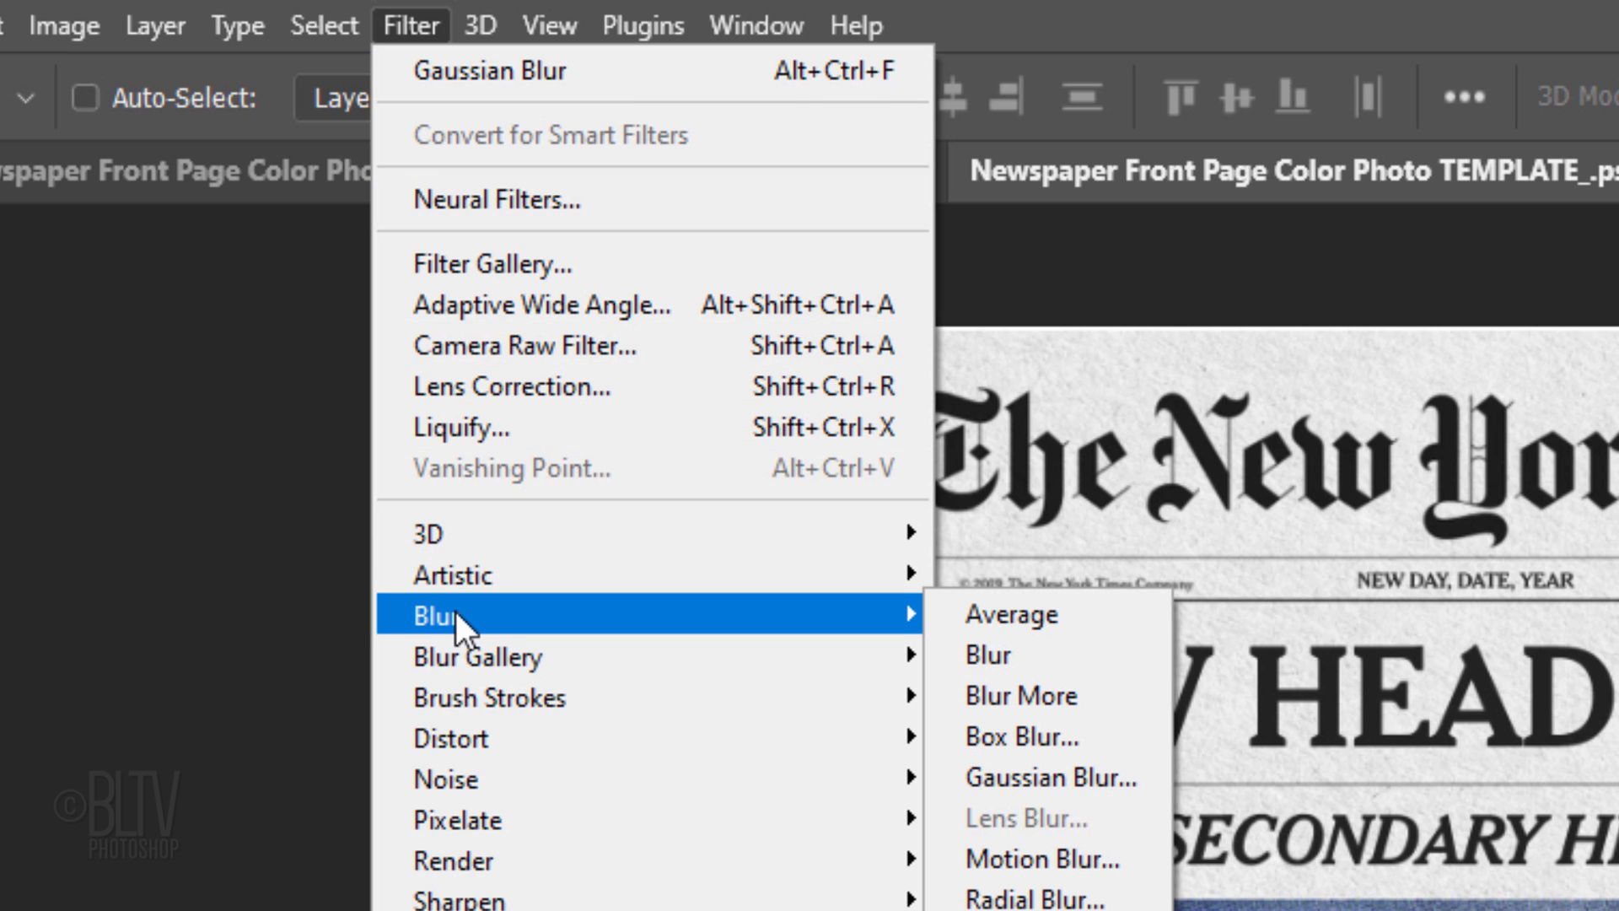
click(1009, 784)
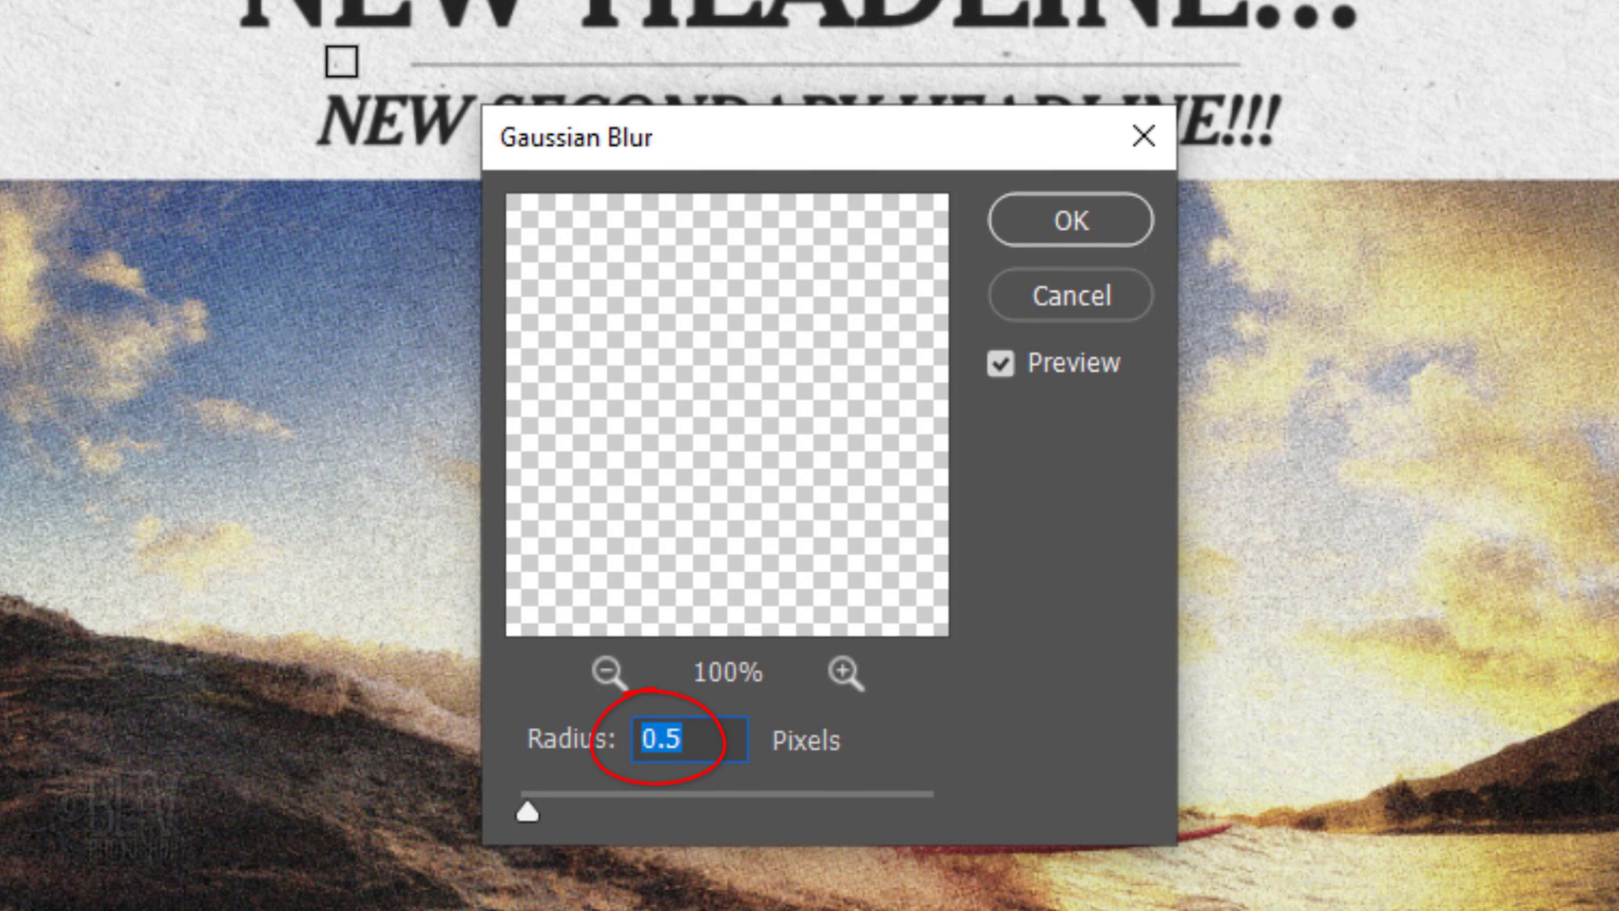
click(1066, 221)
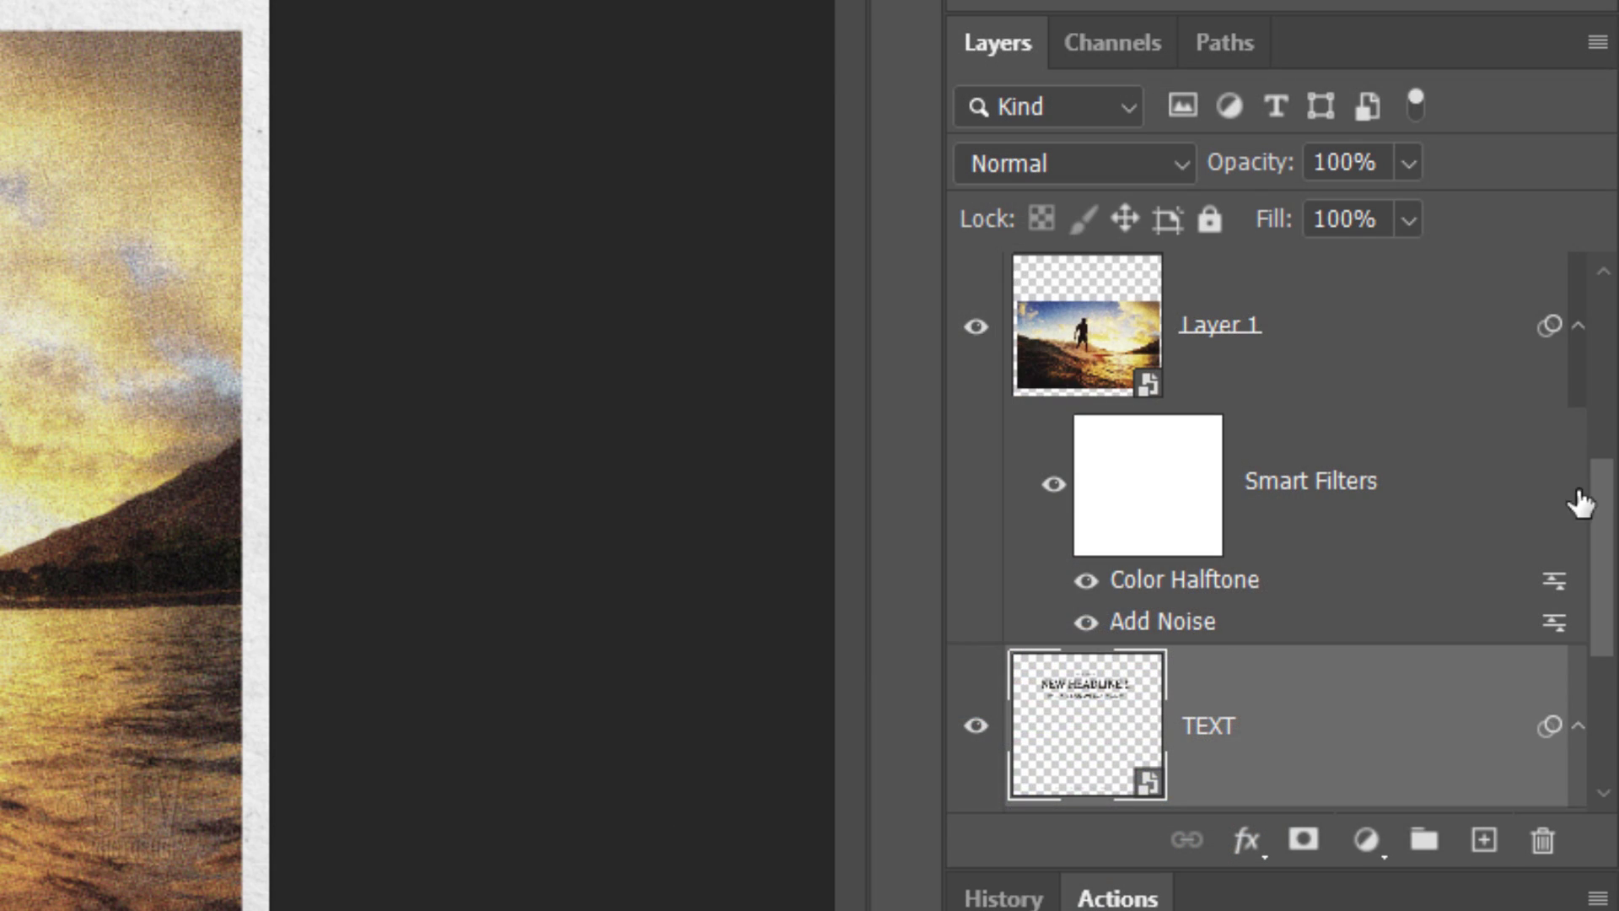
- Add a Levels layer above Vibrance 1 and raise its black output level to 20
drag(1579, 498, 1600, 249)
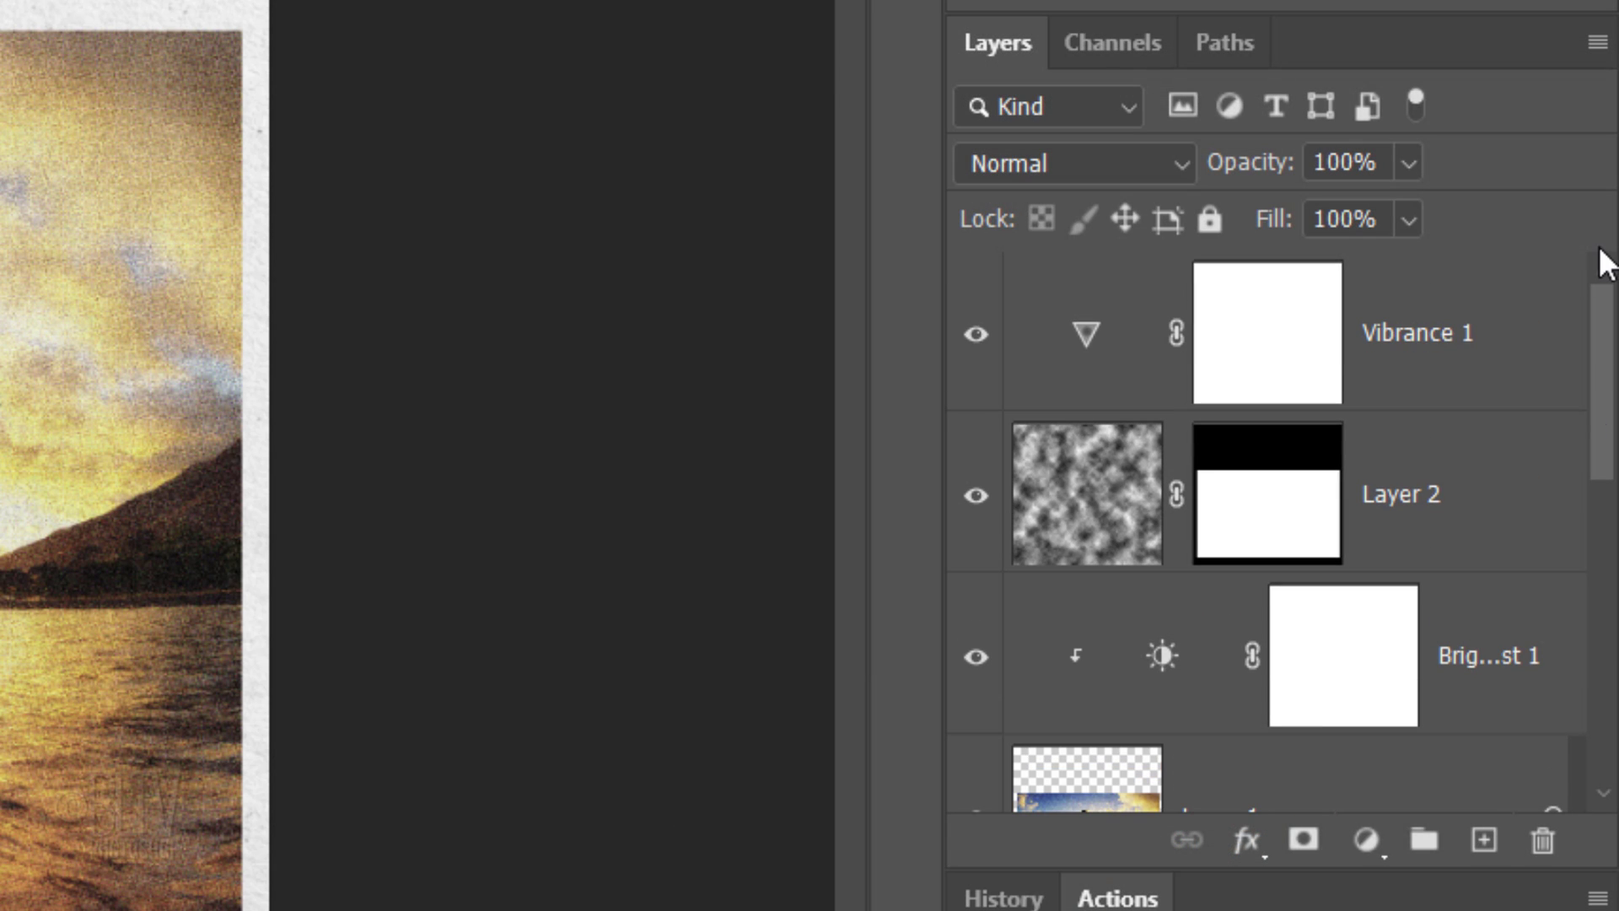
click(1480, 388)
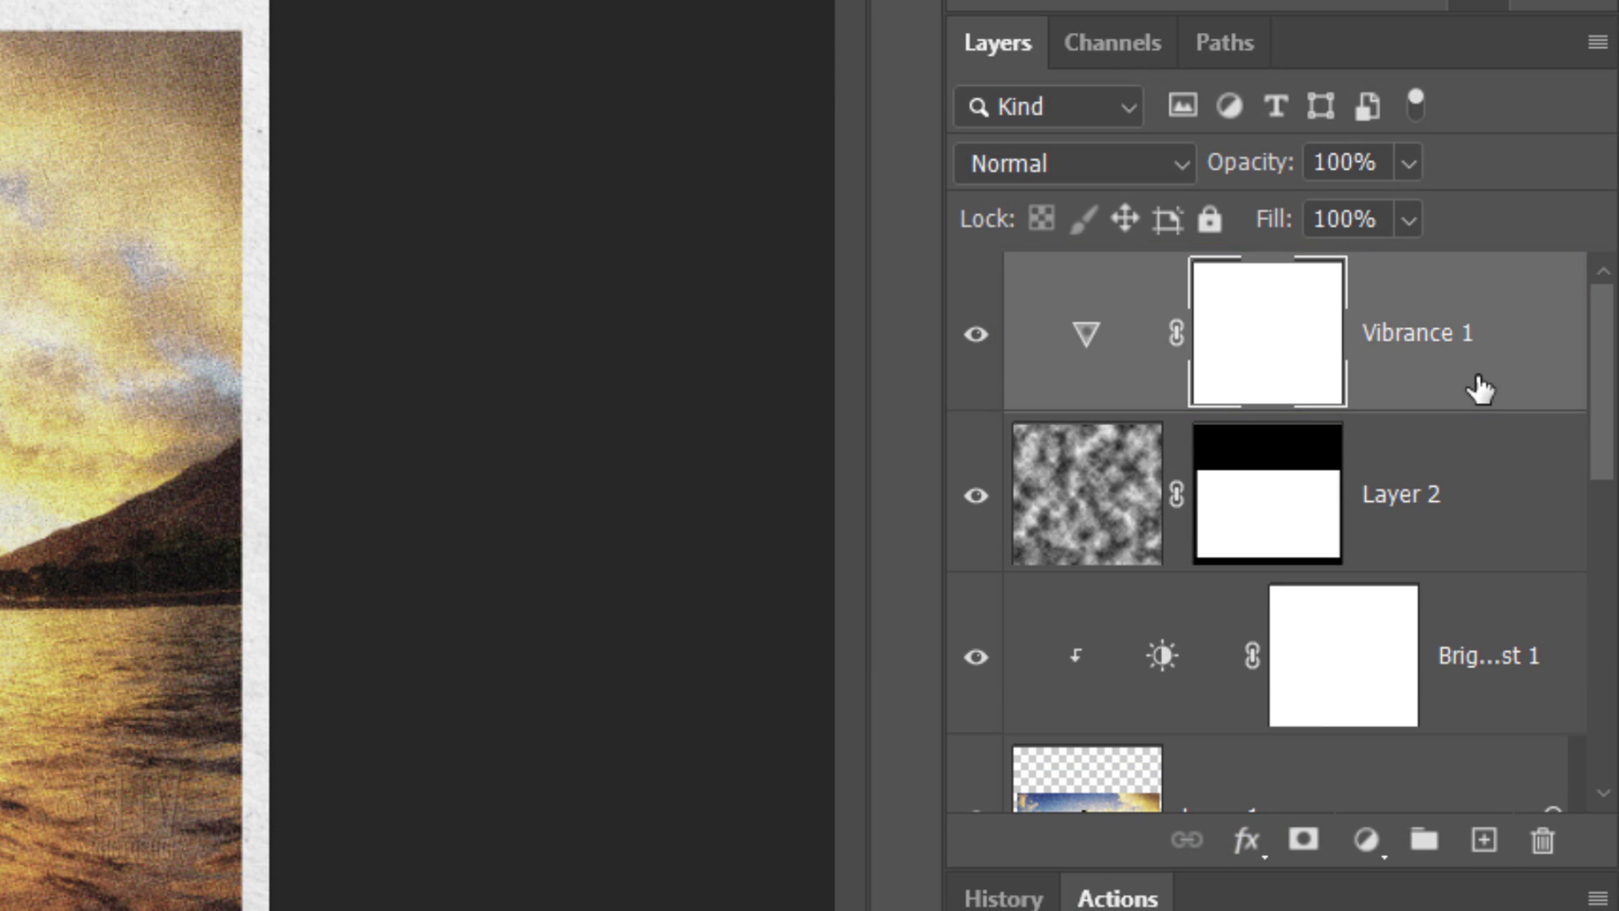
click(1365, 840)
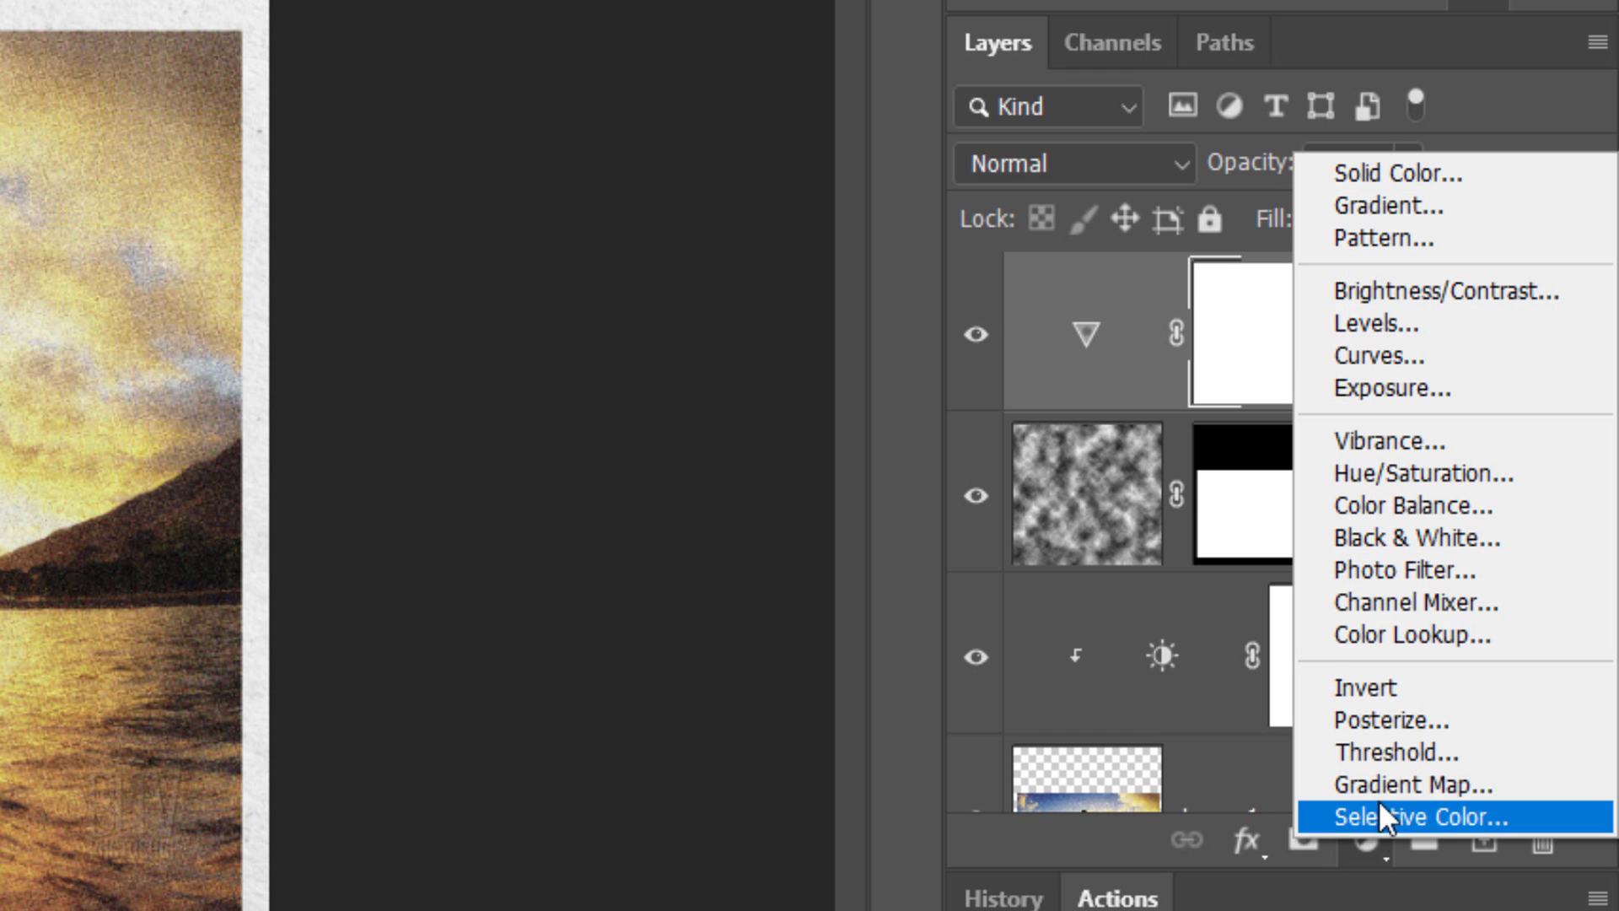
click(1370, 317)
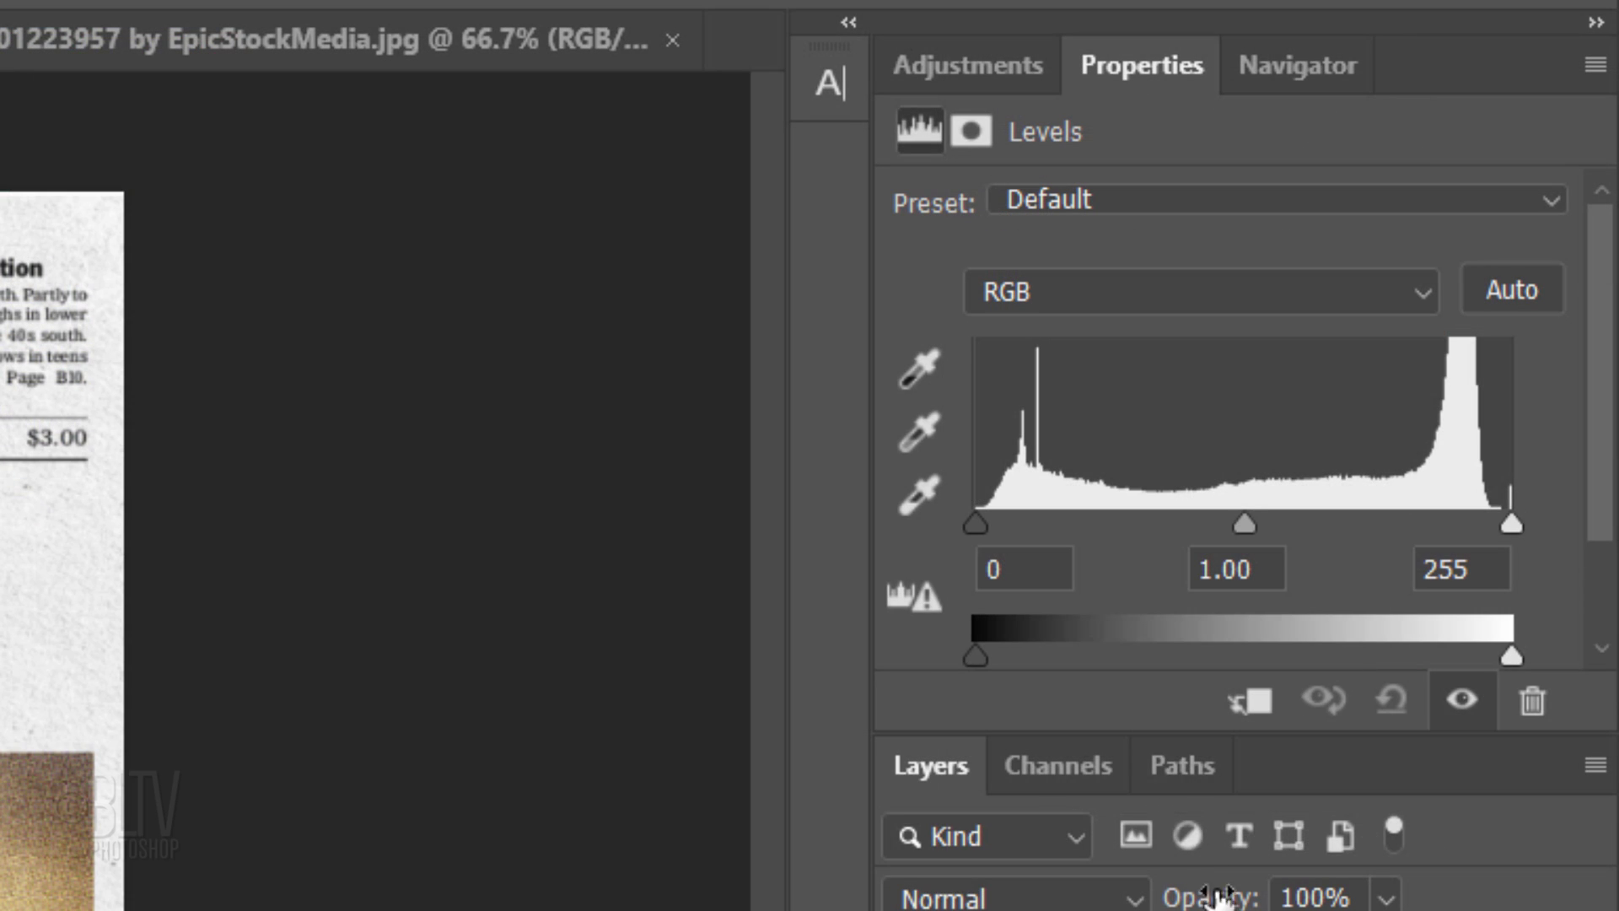
drag(1193, 723, 1179, 851)
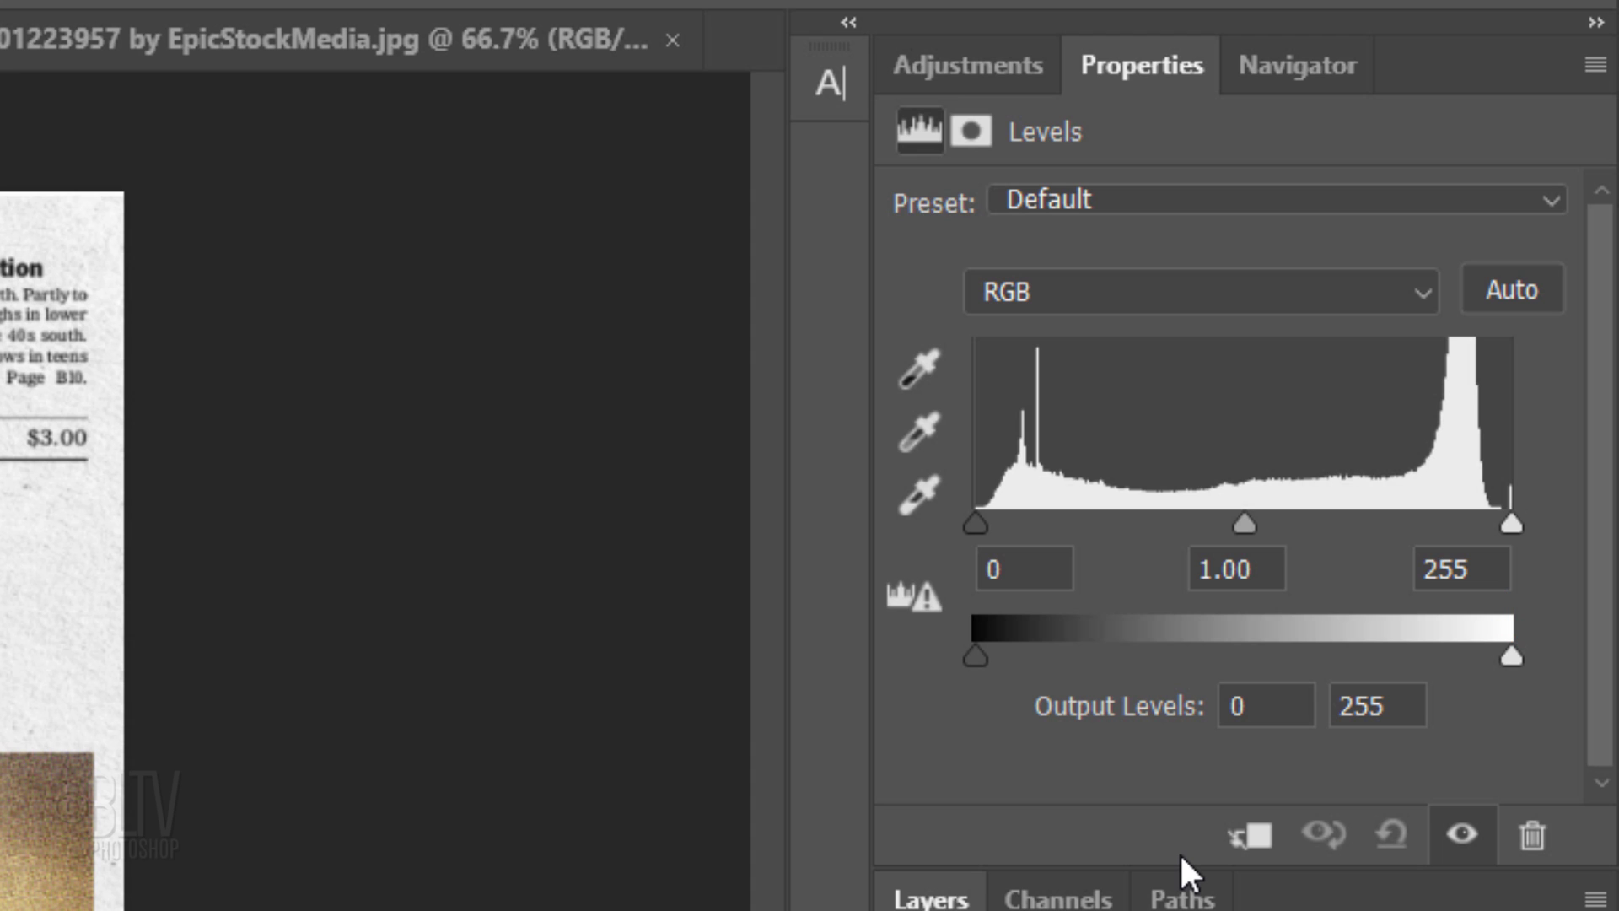
click(1281, 705)
text(20)
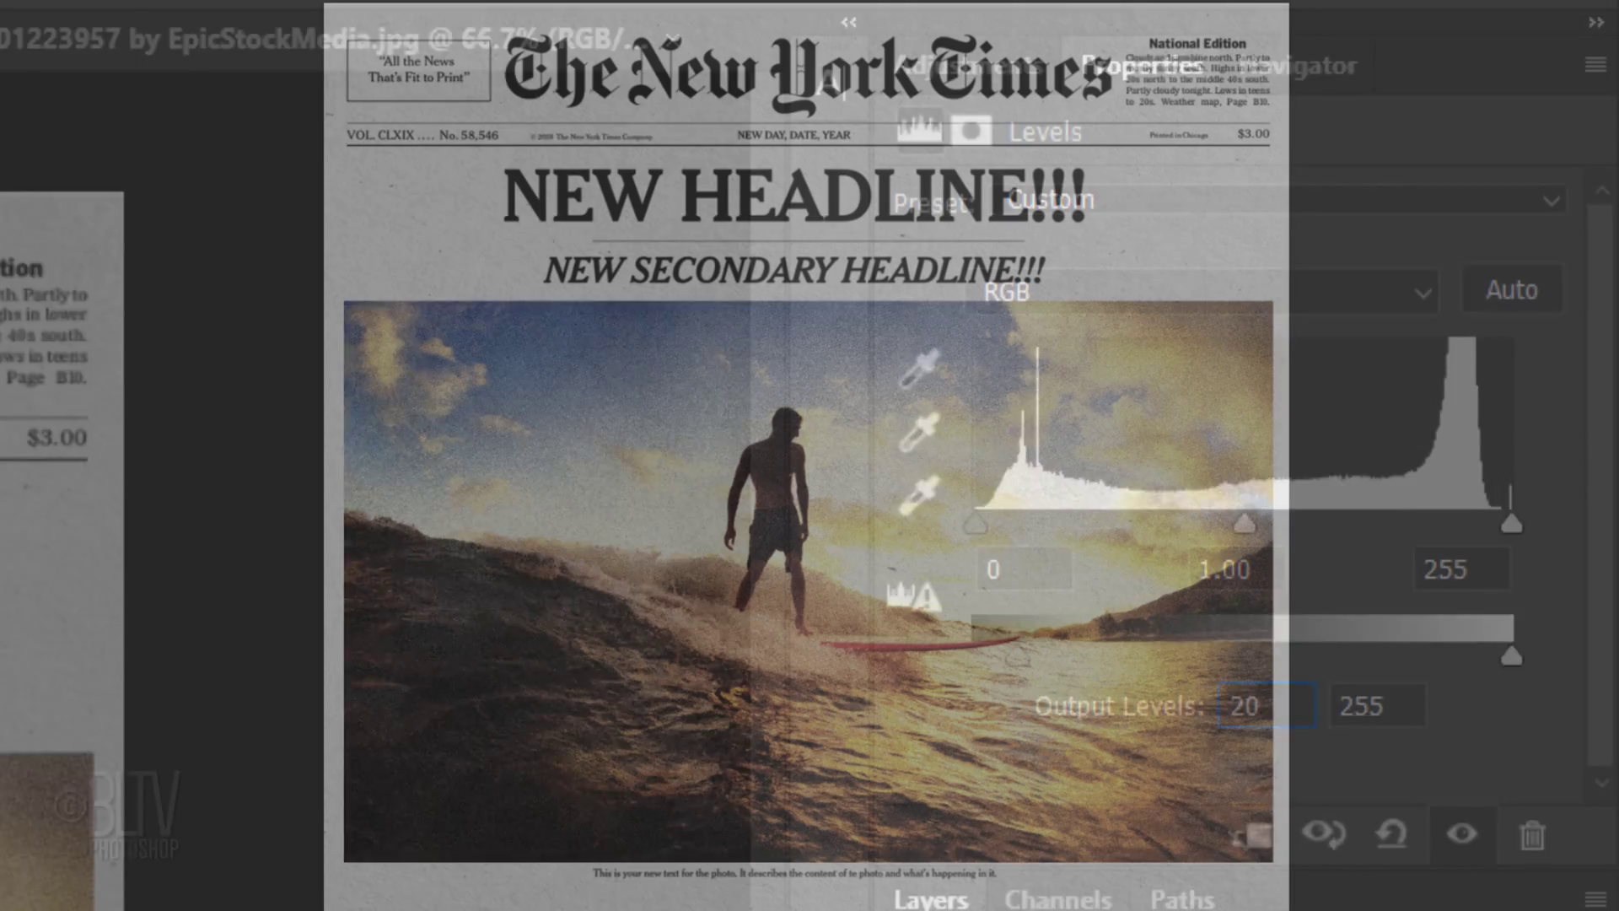